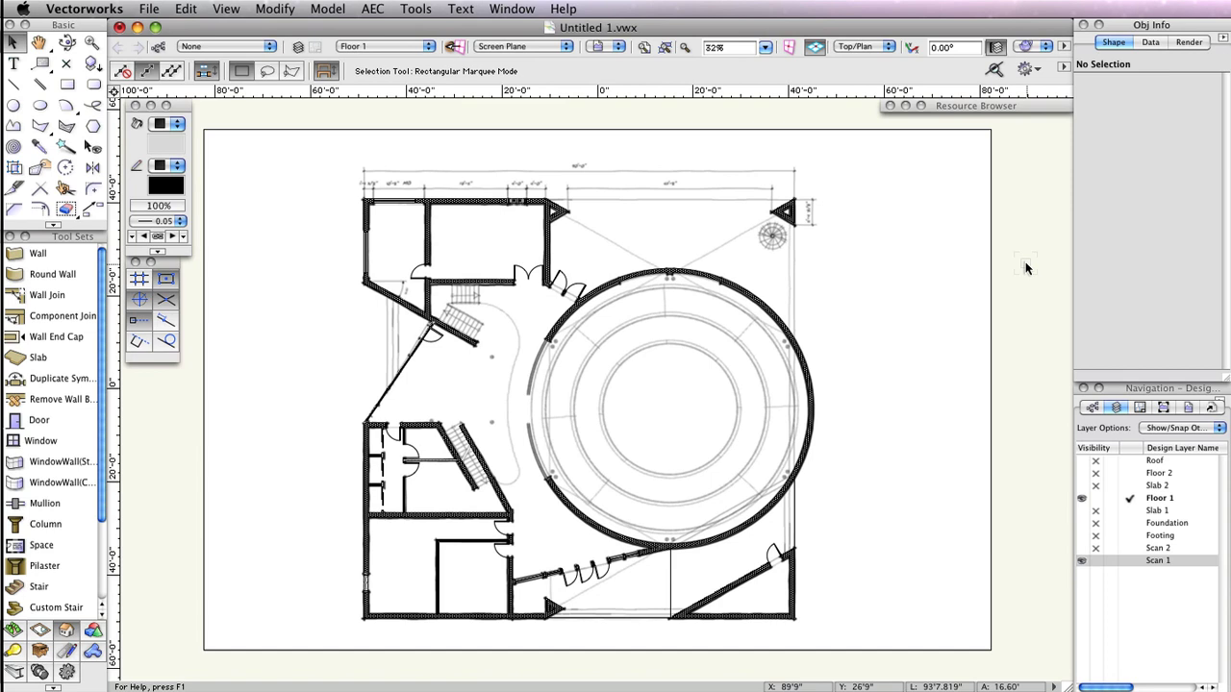
# Turn on Slab 2 visibility and turn off the Scan 1 underlay in the Navigation palette
pyautogui.click(162, 164)
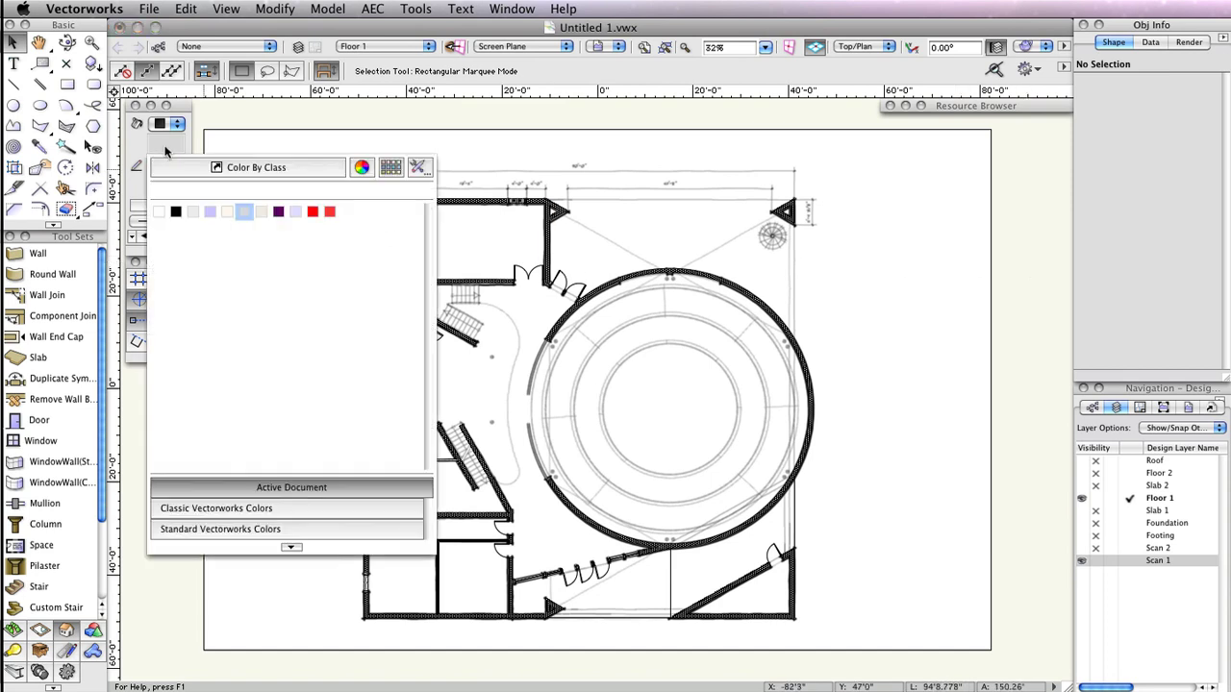
pyautogui.click(158, 213)
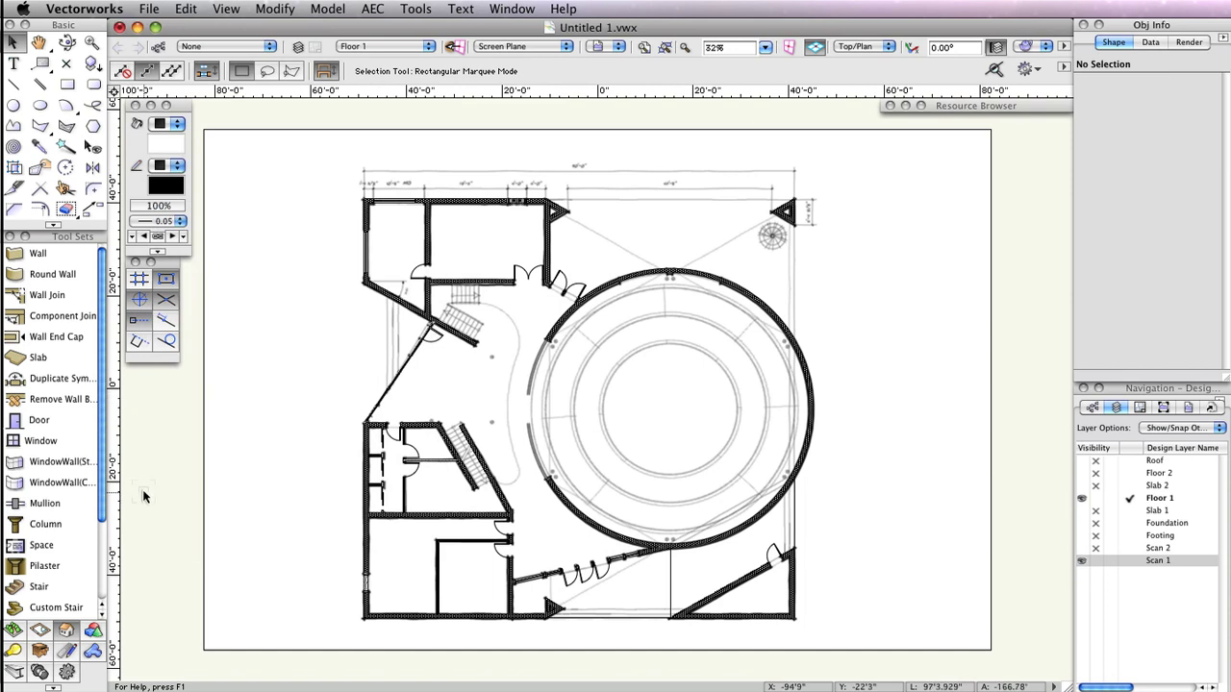
pyautogui.click(1082, 487)
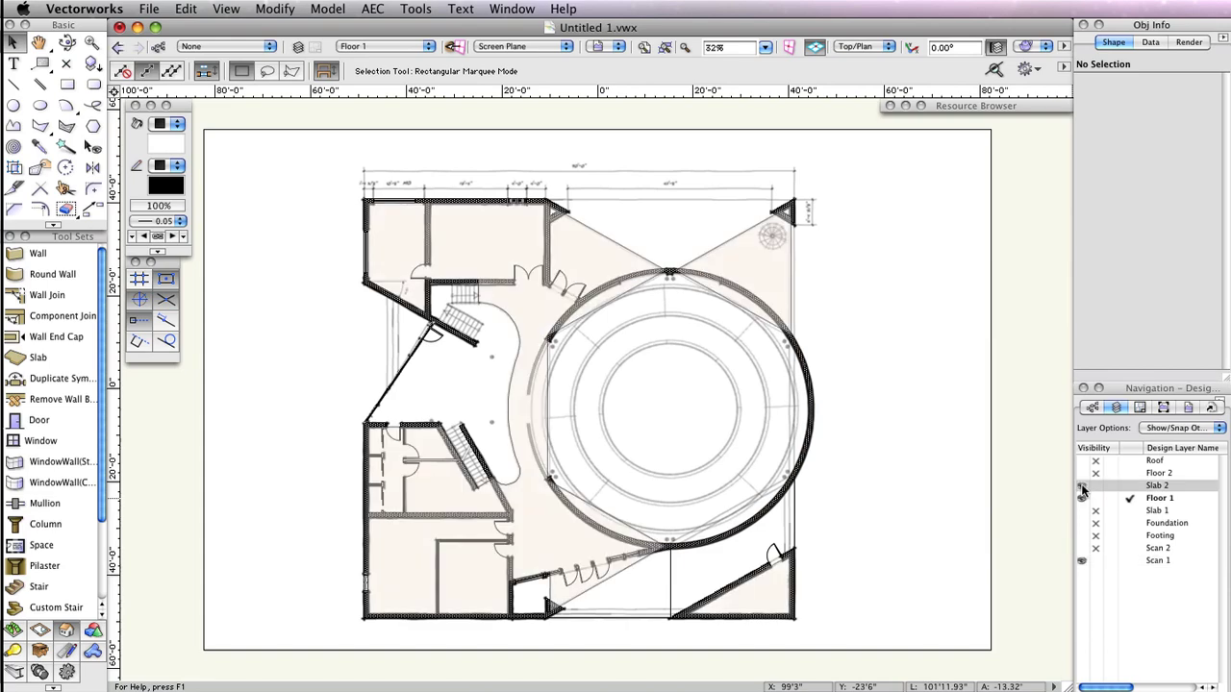
pyautogui.click(1096, 561)
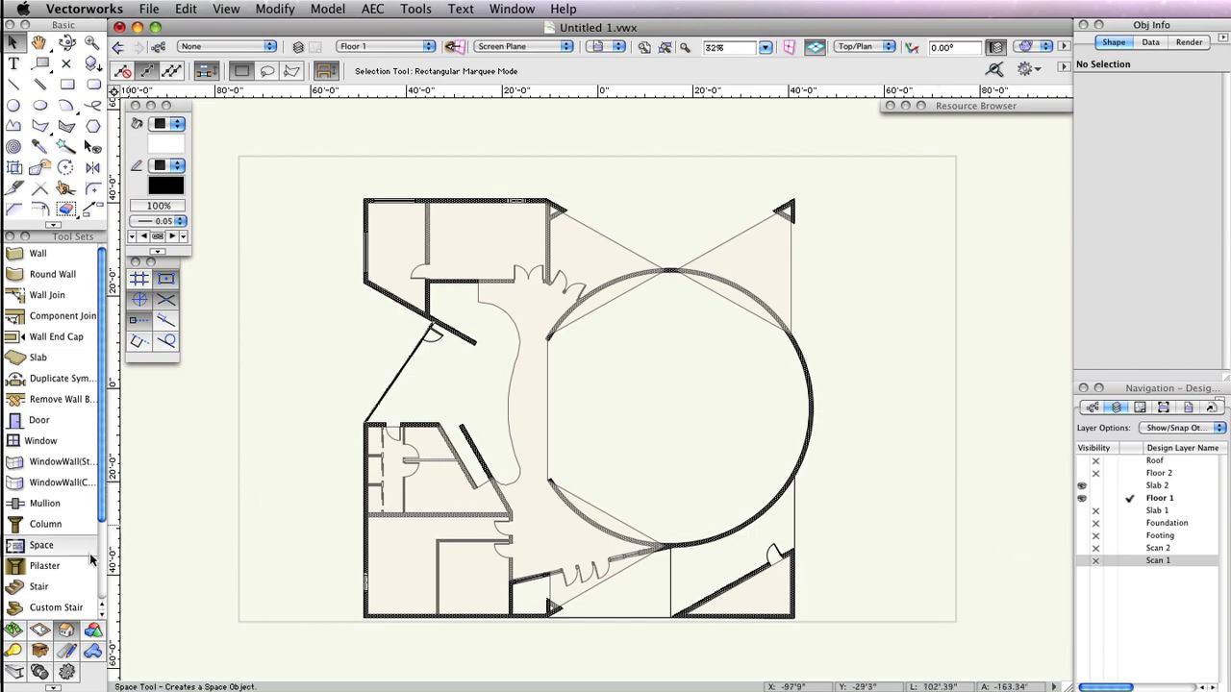
# Choose the Stair tool and open its default settings to give the left railing a guardrail
pyautogui.click(68, 586)
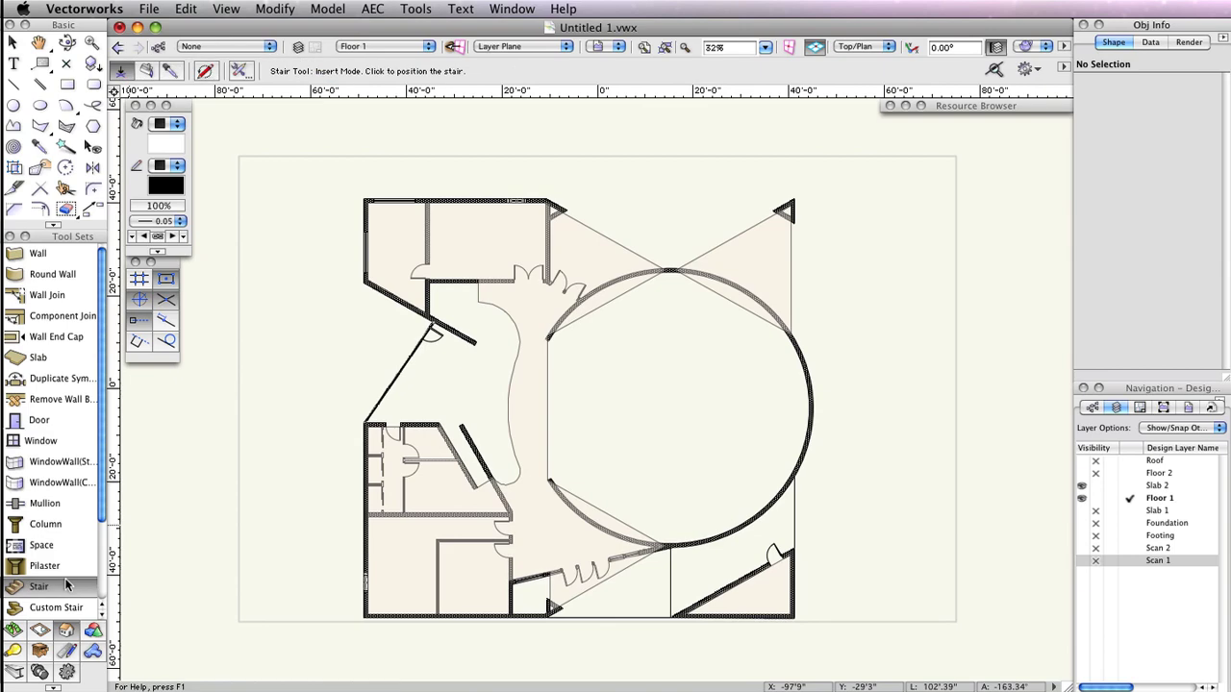
pyautogui.click(241, 73)
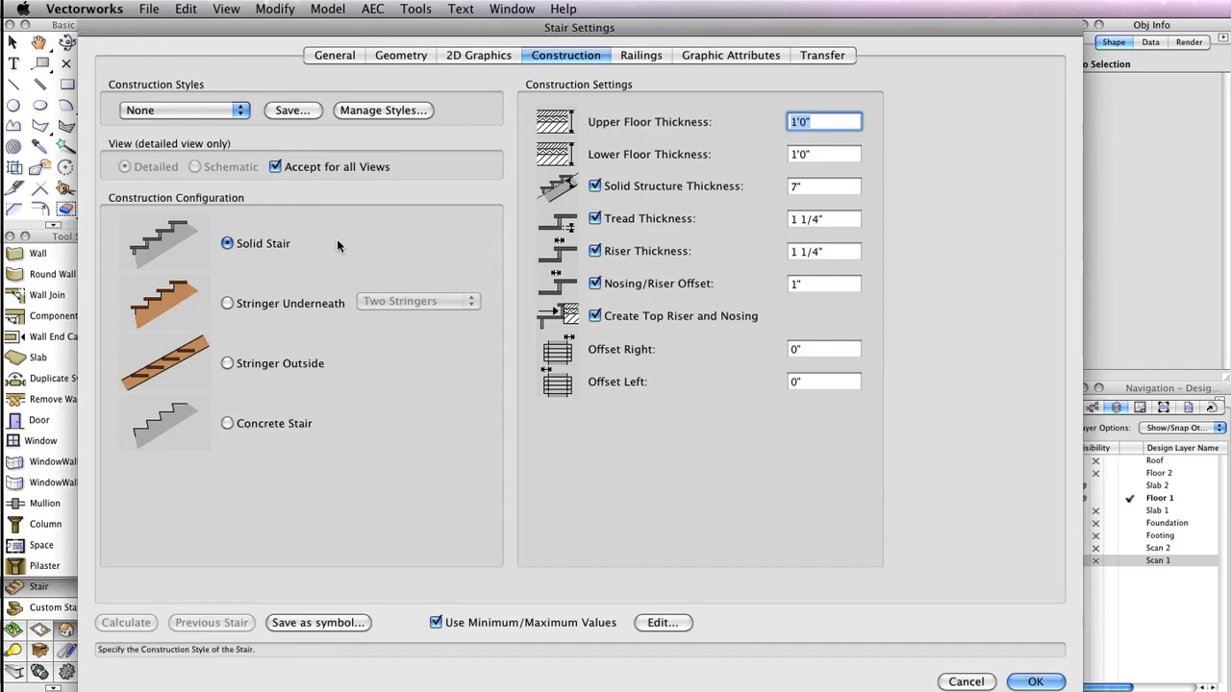
pyautogui.click(336, 57)
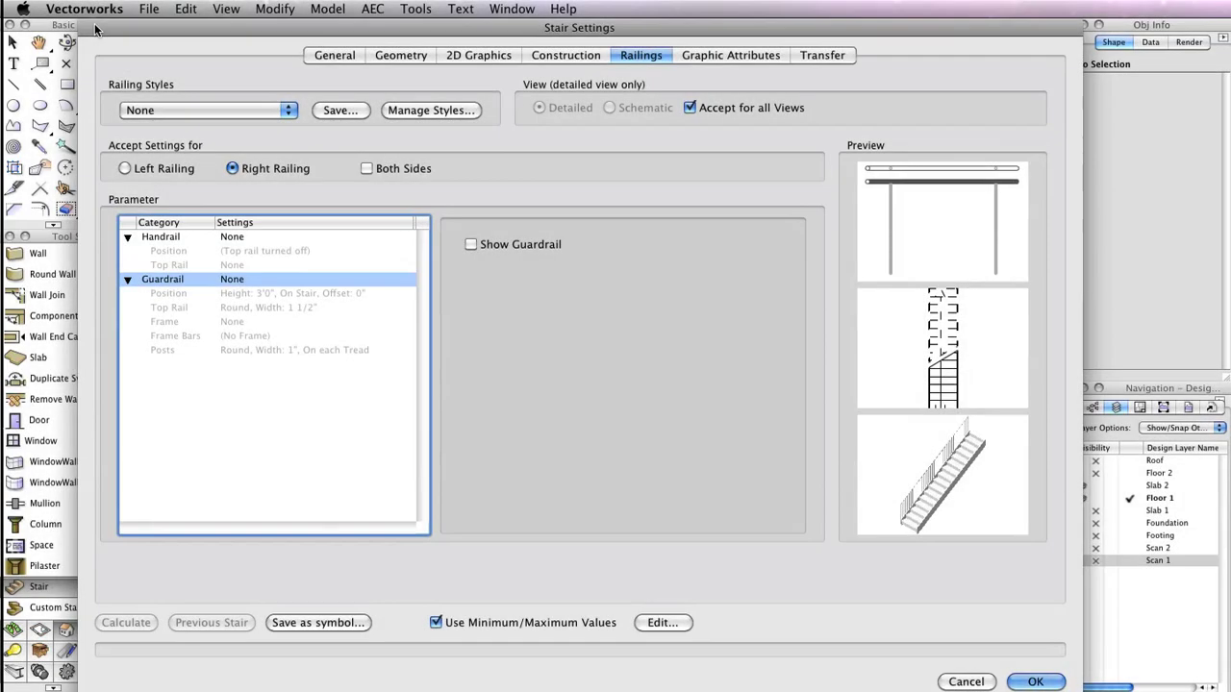
# Accept the stair settings and place a stair at the slanted wall's midpoint, rotated -150°
pyautogui.click(1035, 681)
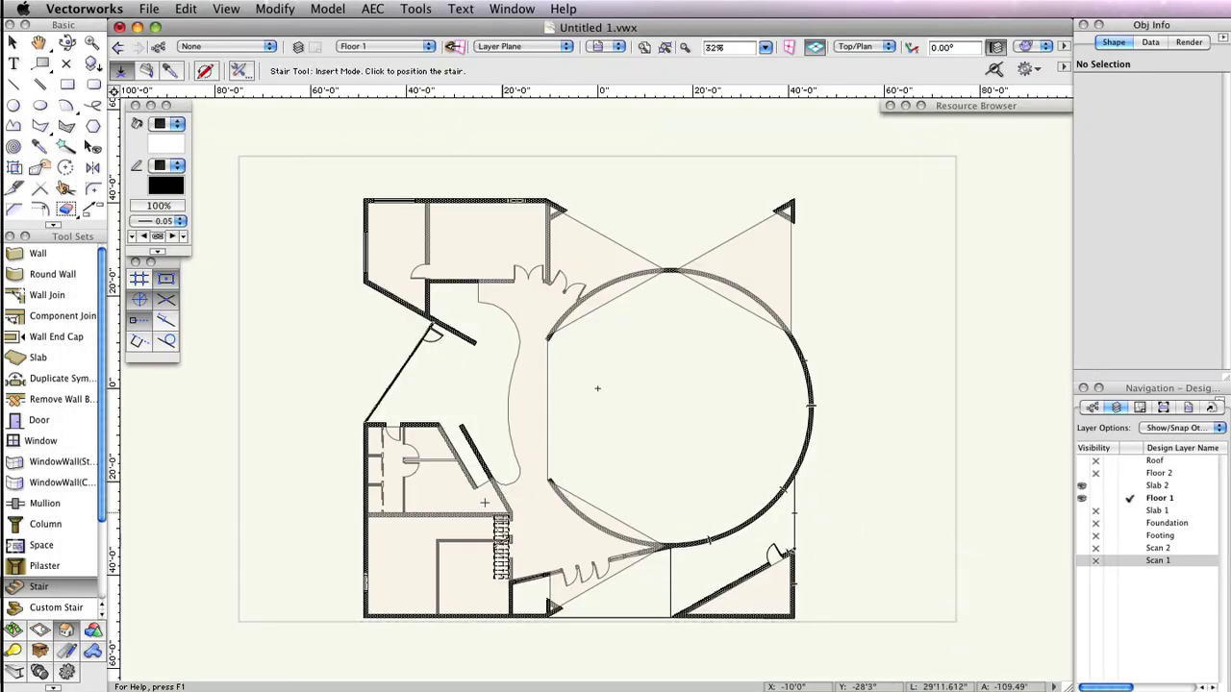
pyautogui.scroll(3, 491, 462)
pyautogui.scroll(4, 490, 493)
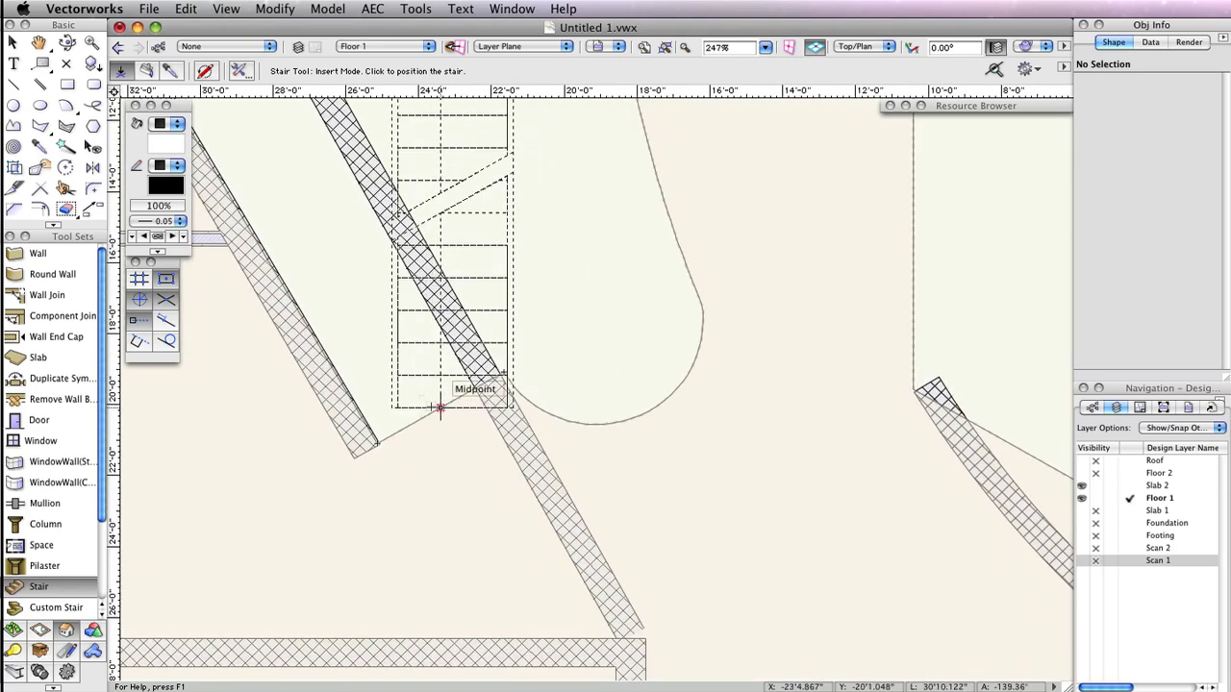
pyautogui.click(440, 408)
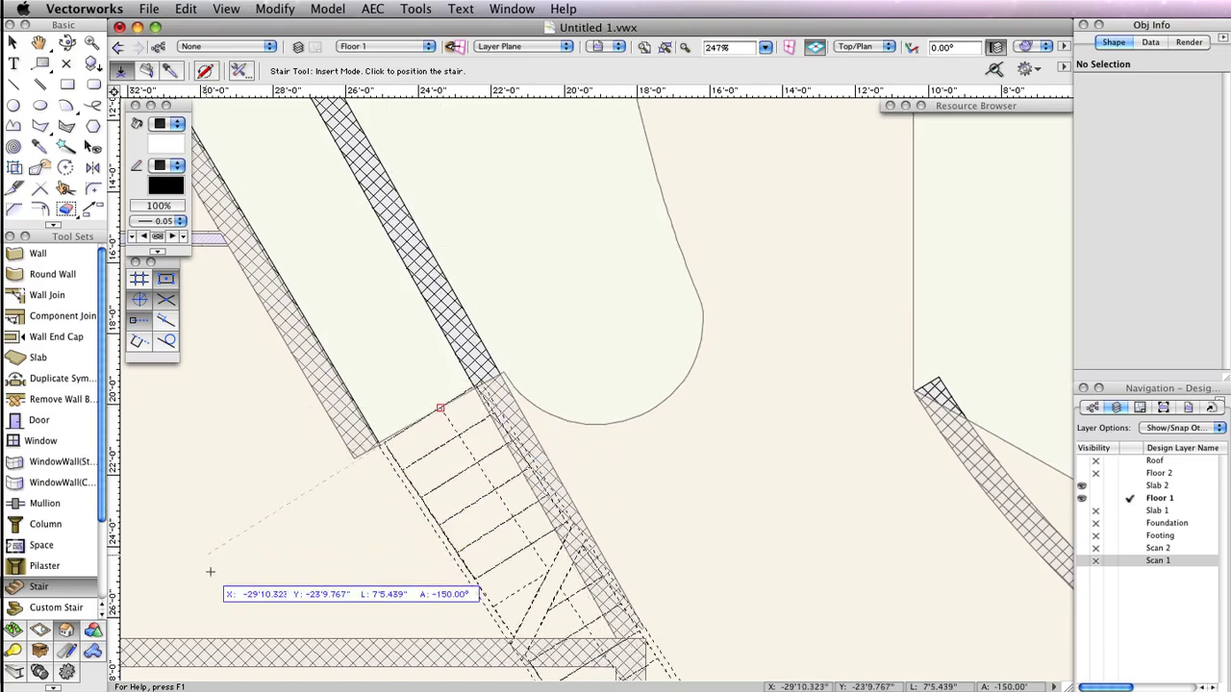
pyautogui.moveTo(170, 549); pyautogui.dragTo(419, 499, button='middle')
pyautogui.click(419, 498)
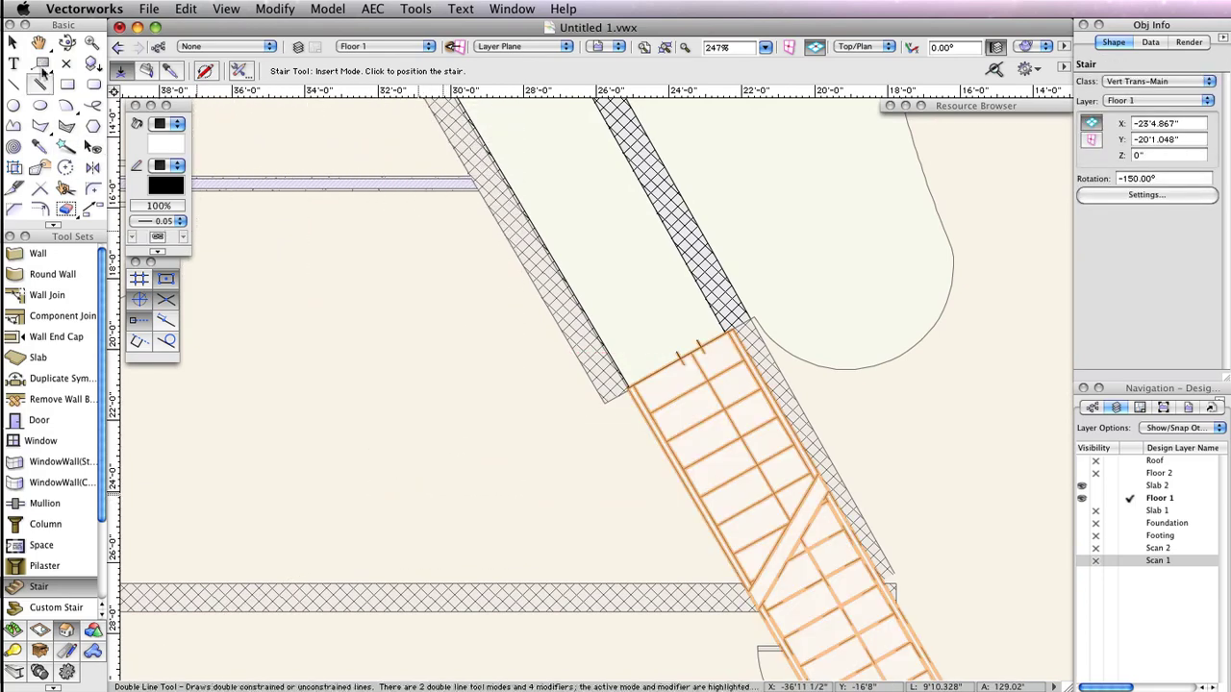
# Drag the stair by its corner up the slanted wall to X -30'3.004", Y -8'2.781"
pyautogui.click(14, 42)
pyautogui.scroll(-1, 414, 397)
pyautogui.scroll(-4, 413, 396)
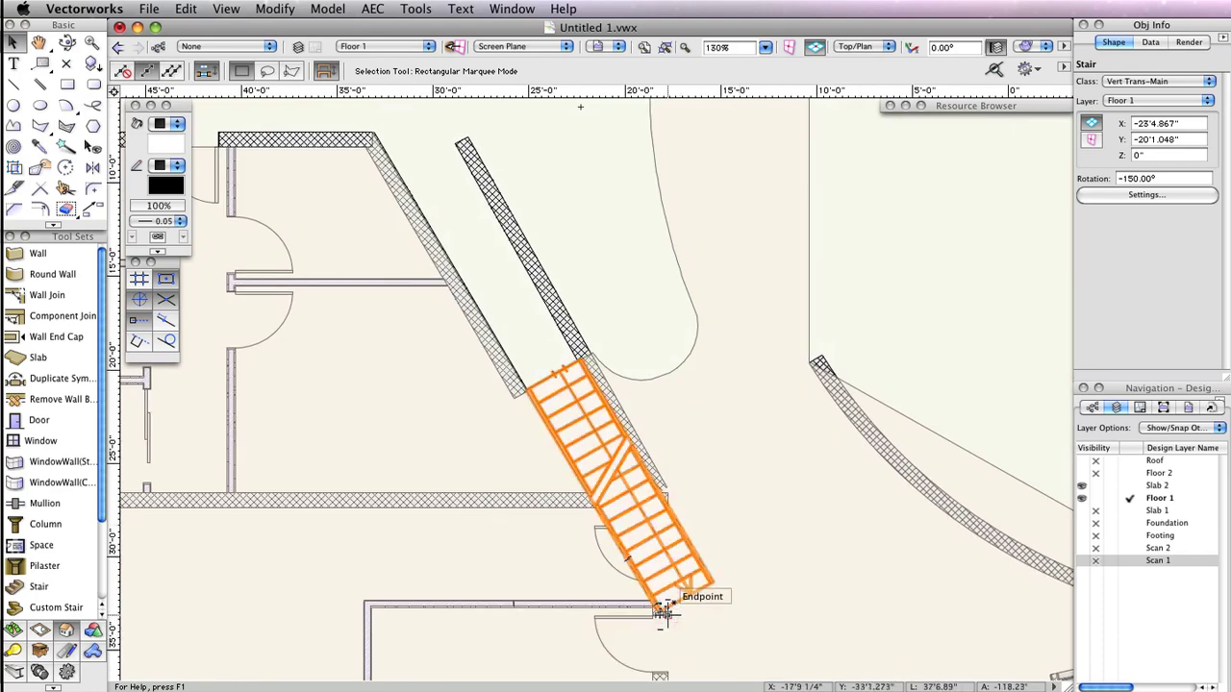
pyautogui.press('z')
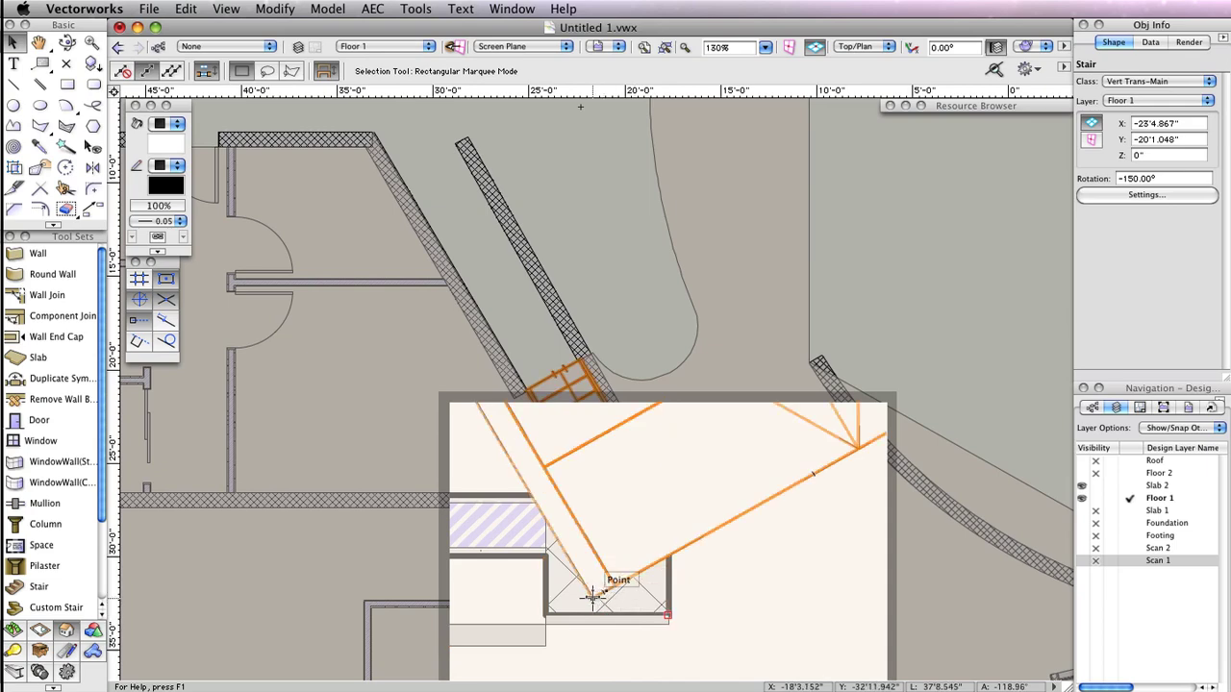
pyautogui.moveTo(604, 595); pyautogui.dragTo(530, 394)
pyautogui.press('z')
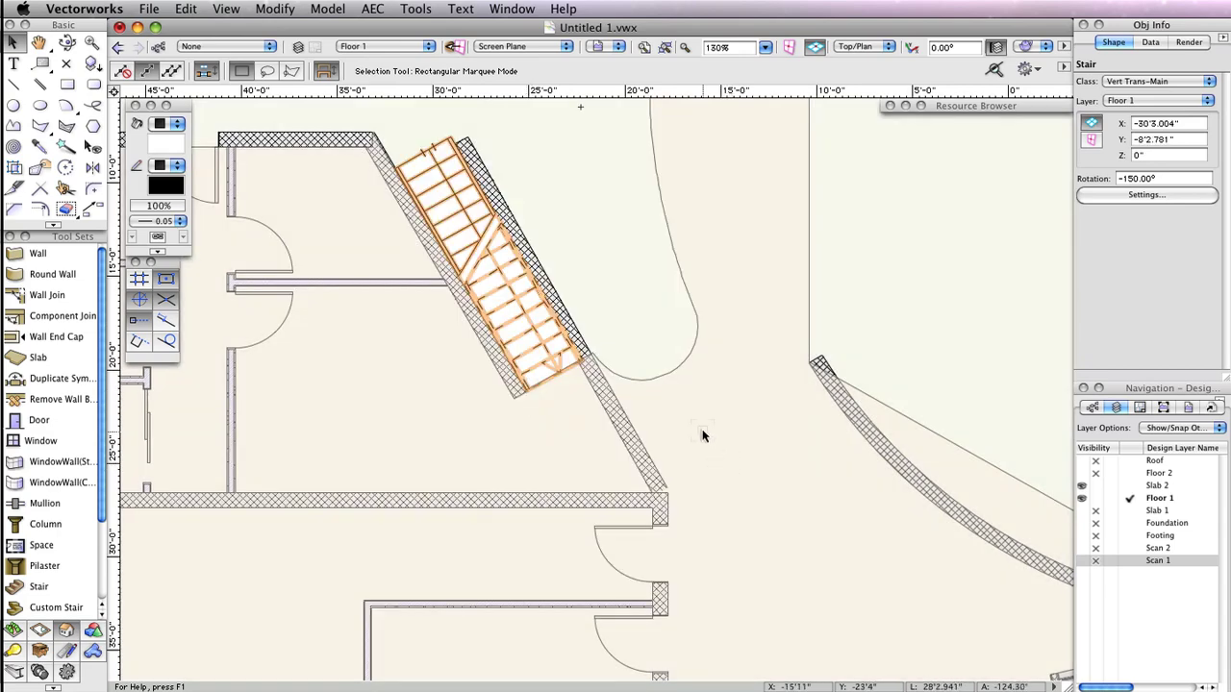
# View the wall and stair in a zoomed Right Rear Isometric OpenGL render with Slab 2 hidden
pyautogui.click(580, 333)
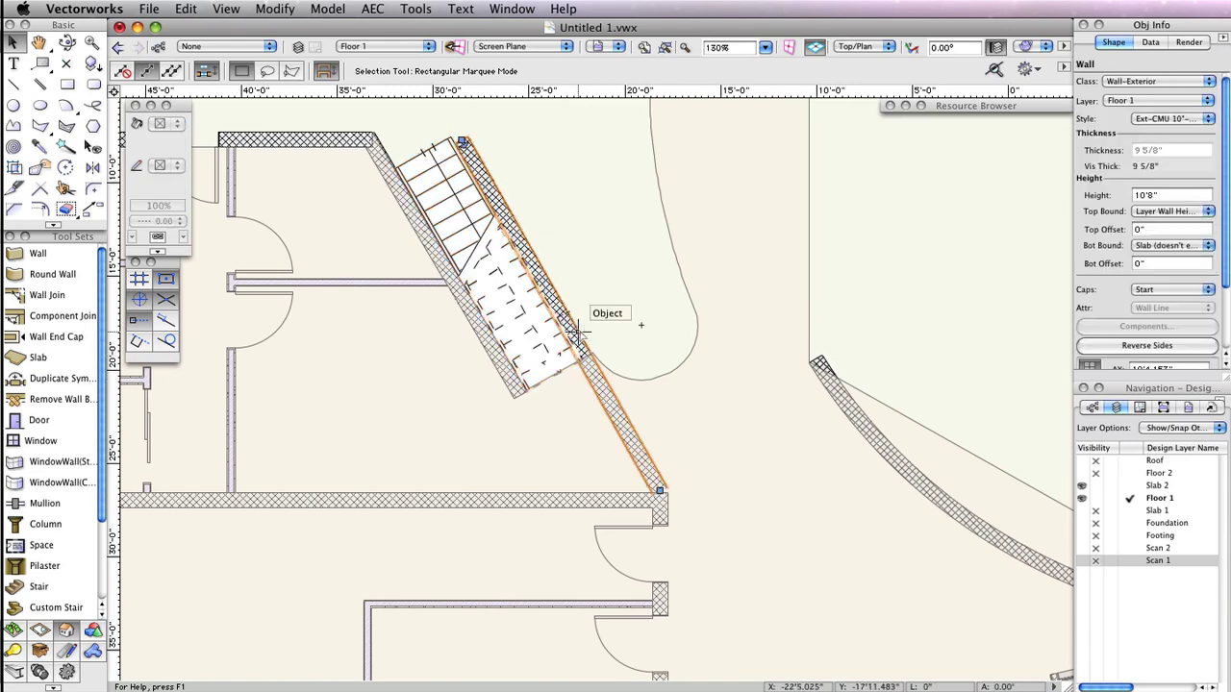
pyautogui.click(868, 47)
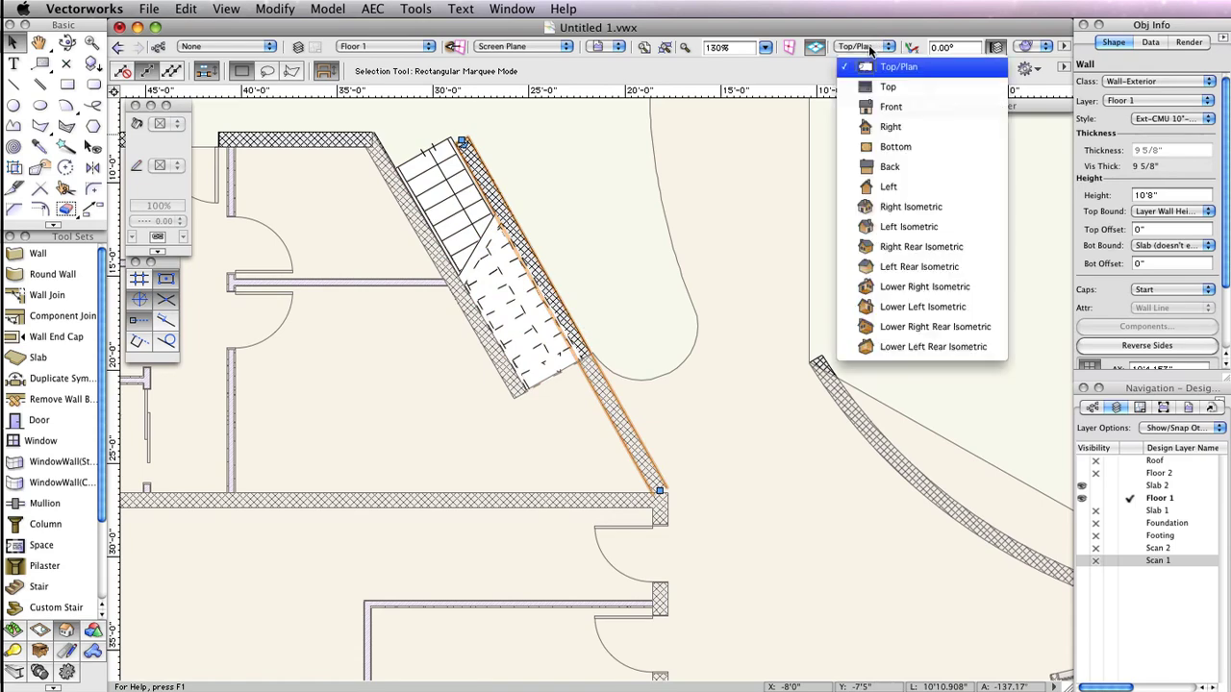
pyautogui.click(922, 247)
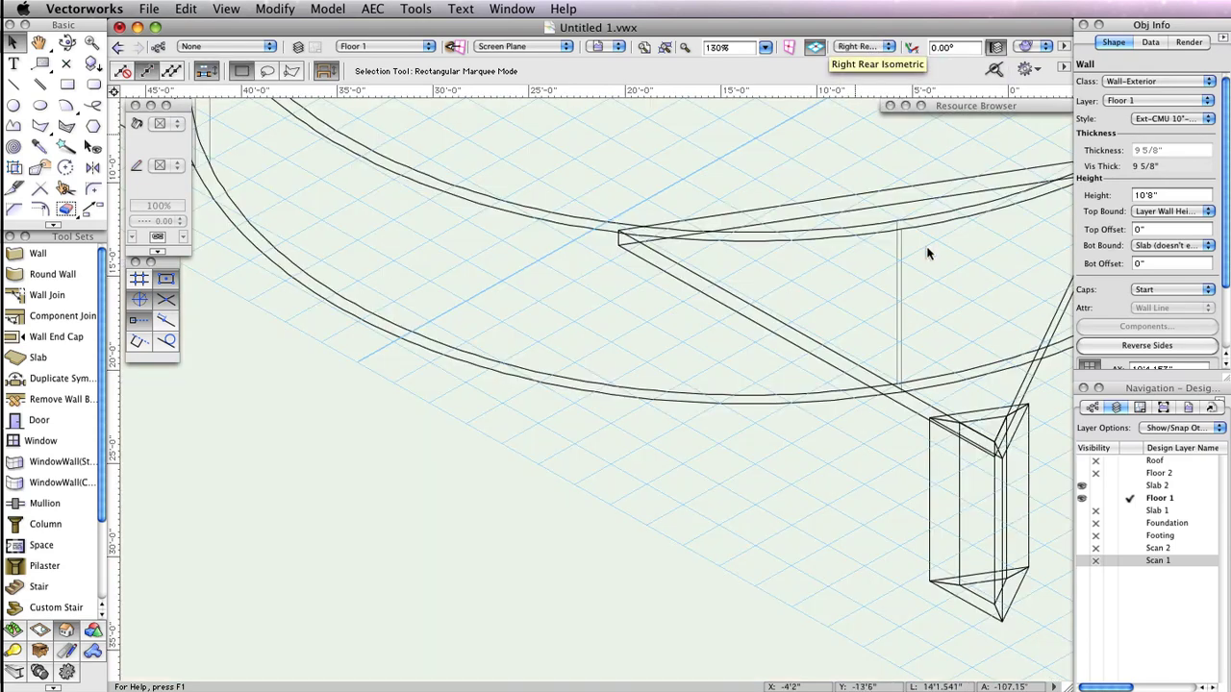
pyautogui.click(665, 47)
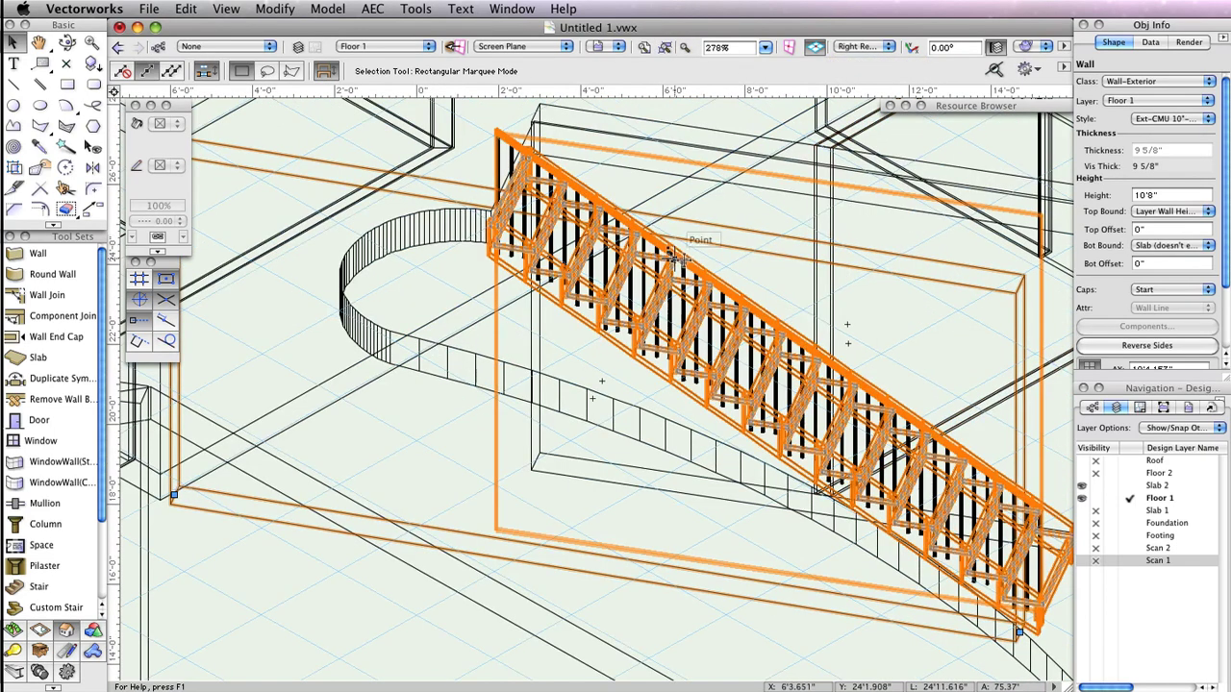
pyautogui.click(1033, 45)
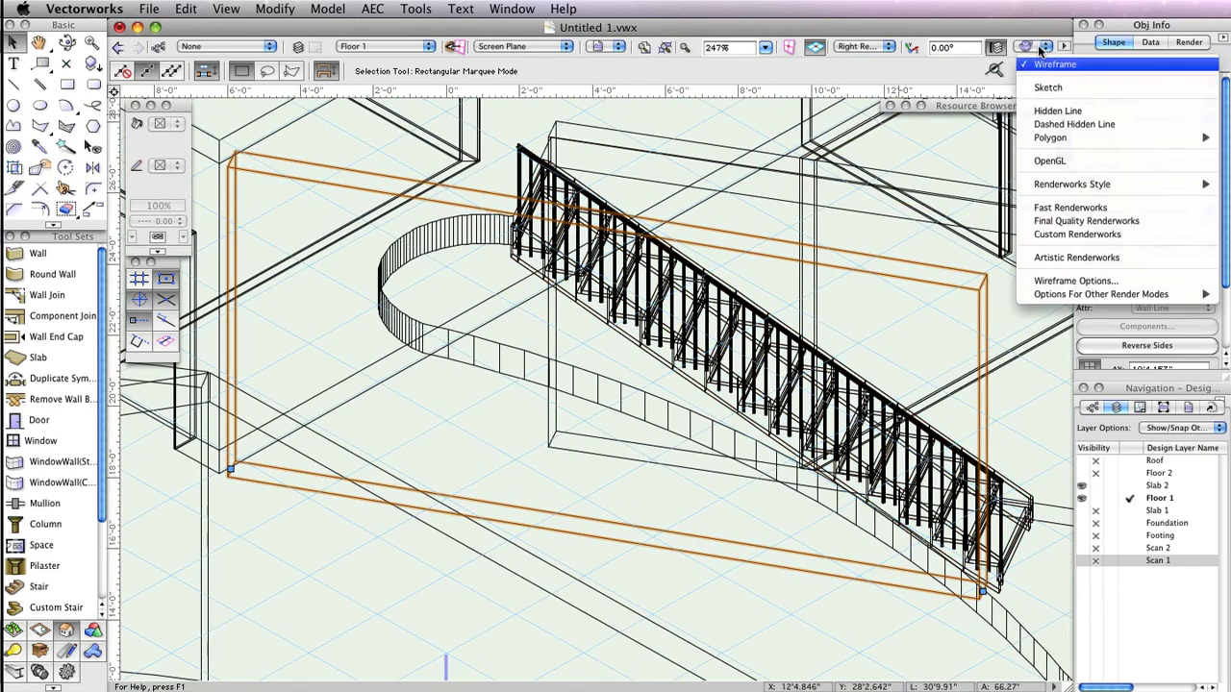
pyautogui.click(1088, 163)
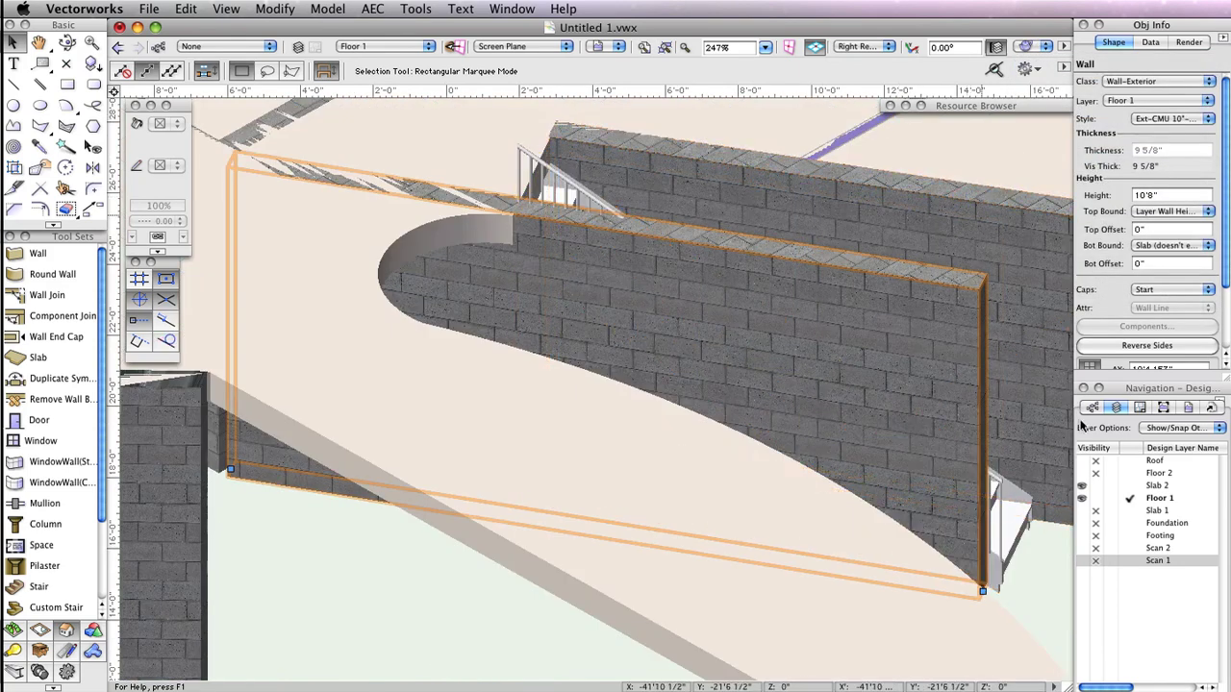
pyautogui.click(1095, 486)
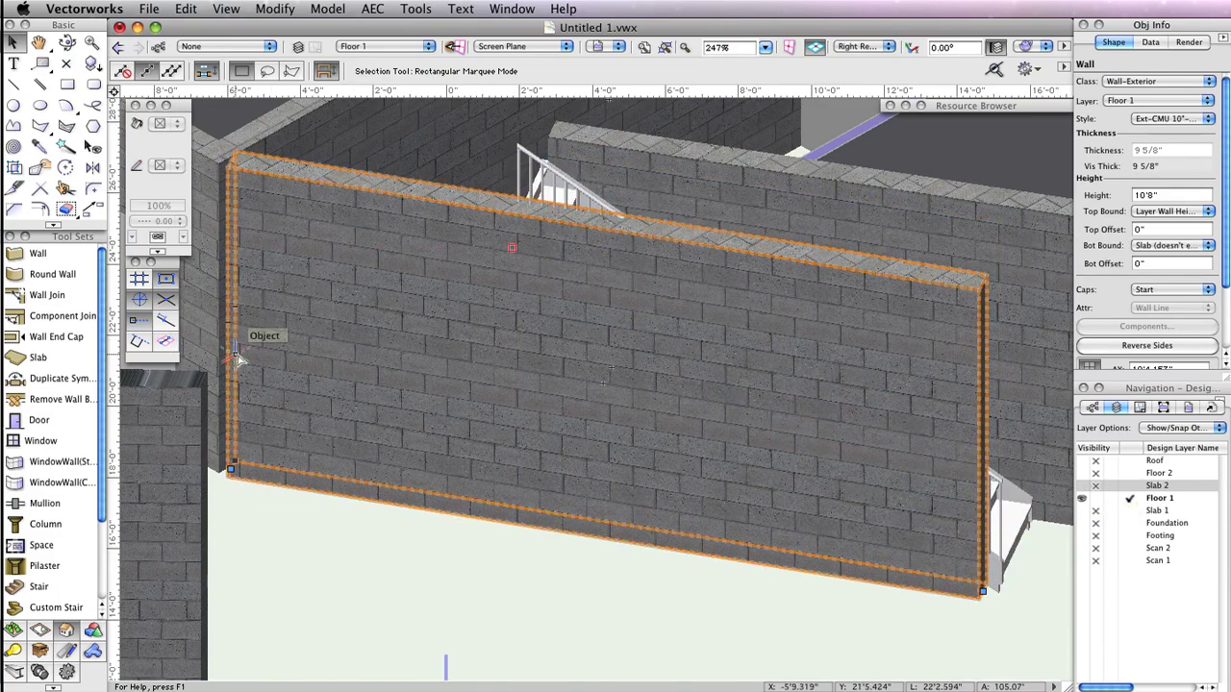
# Lower the wall's right end to the floor and add a peak so its top follows the stair
pyautogui.click(38, 168)
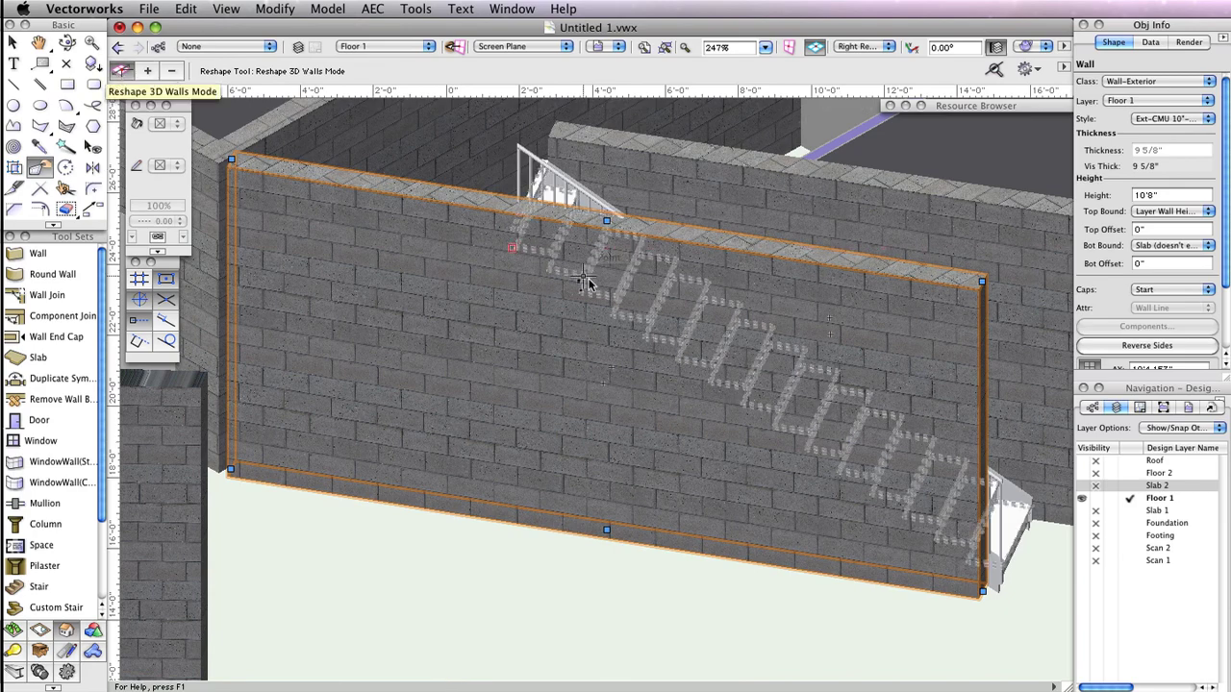
pyautogui.moveTo(982, 284); pyautogui.dragTo(982, 591)
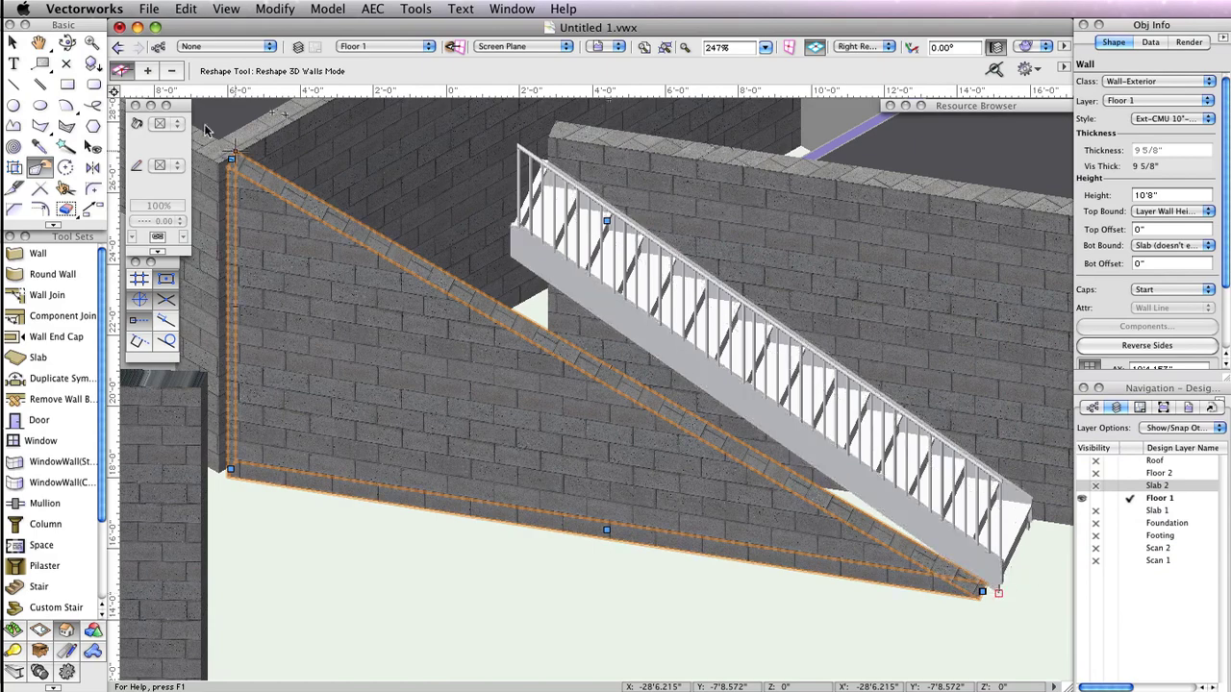
pyautogui.press('u')
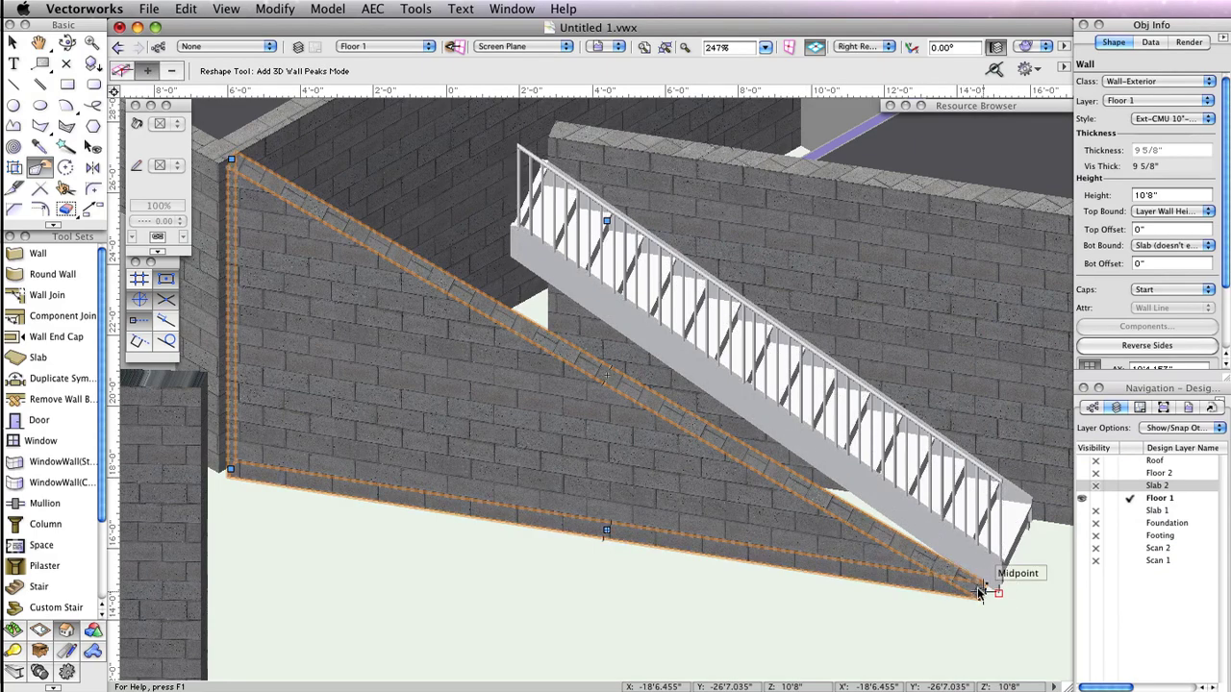
pyautogui.moveTo(982, 588); pyautogui.dragTo(508, 258)
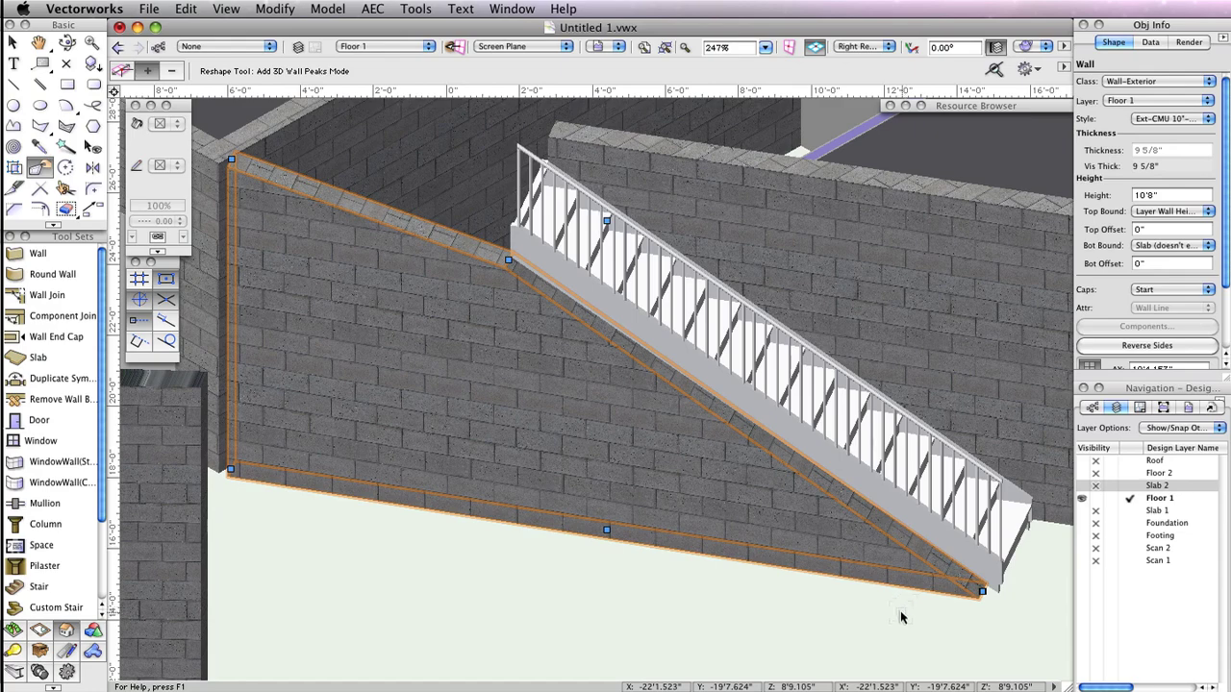
# Deselect the wall, return to Top/Plan view, and zoom in on the angled wall by the curved slab edge
pyautogui.press('x')
pyautogui.click(787, 627)
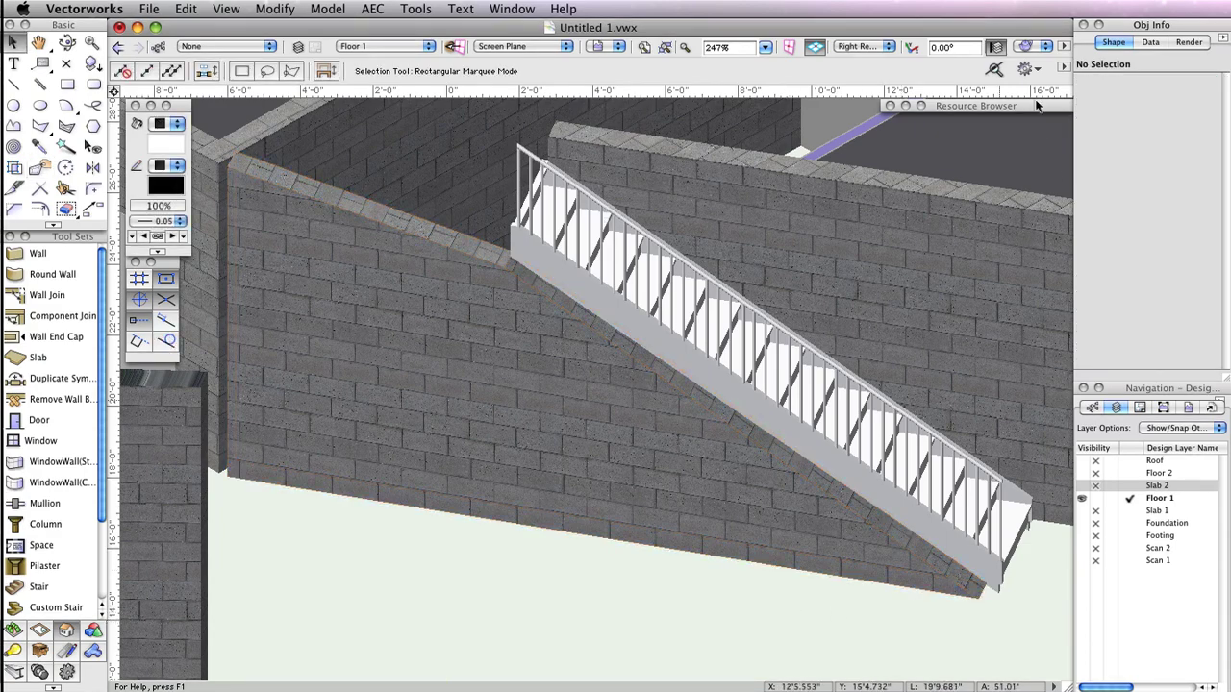
pyautogui.click(861, 47)
pyautogui.click(882, 69)
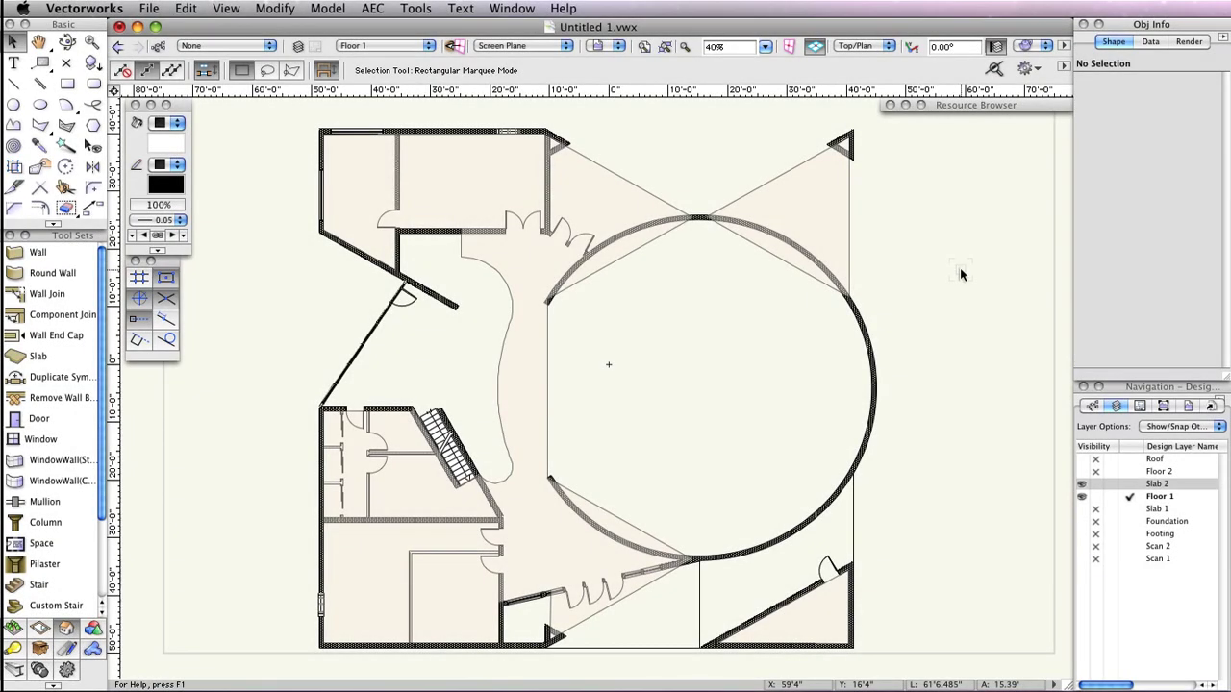
pyautogui.scroll(1, 414, 259)
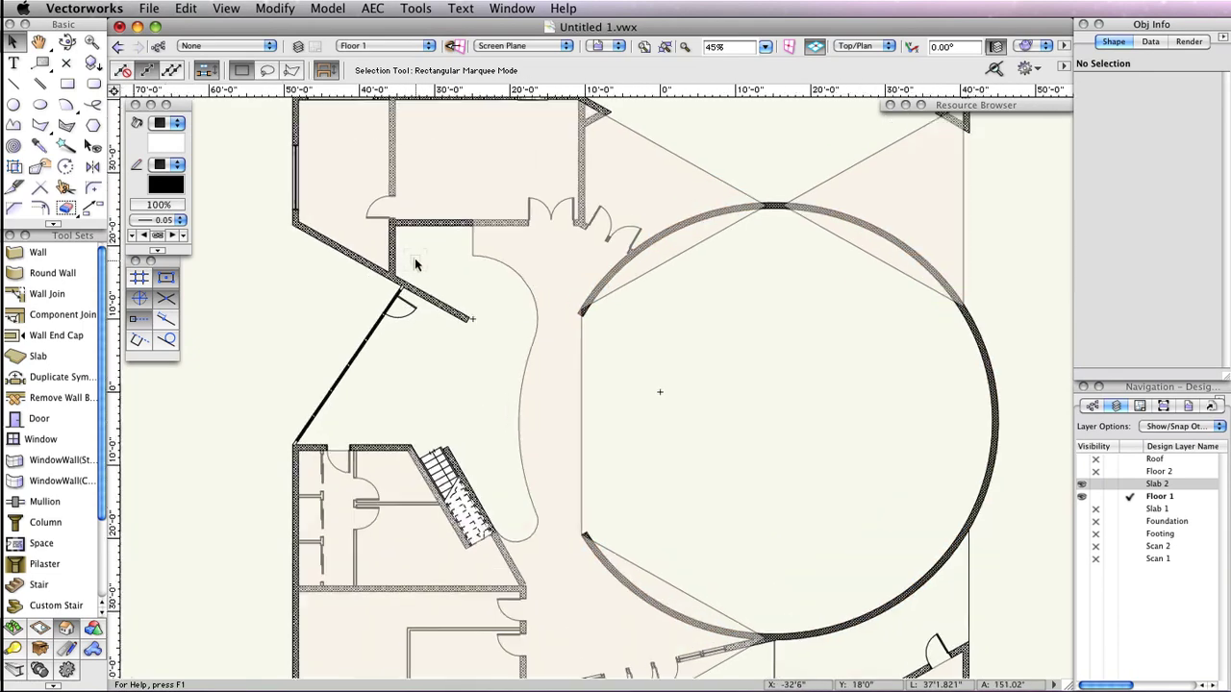
pyautogui.scroll(2, 414, 258)
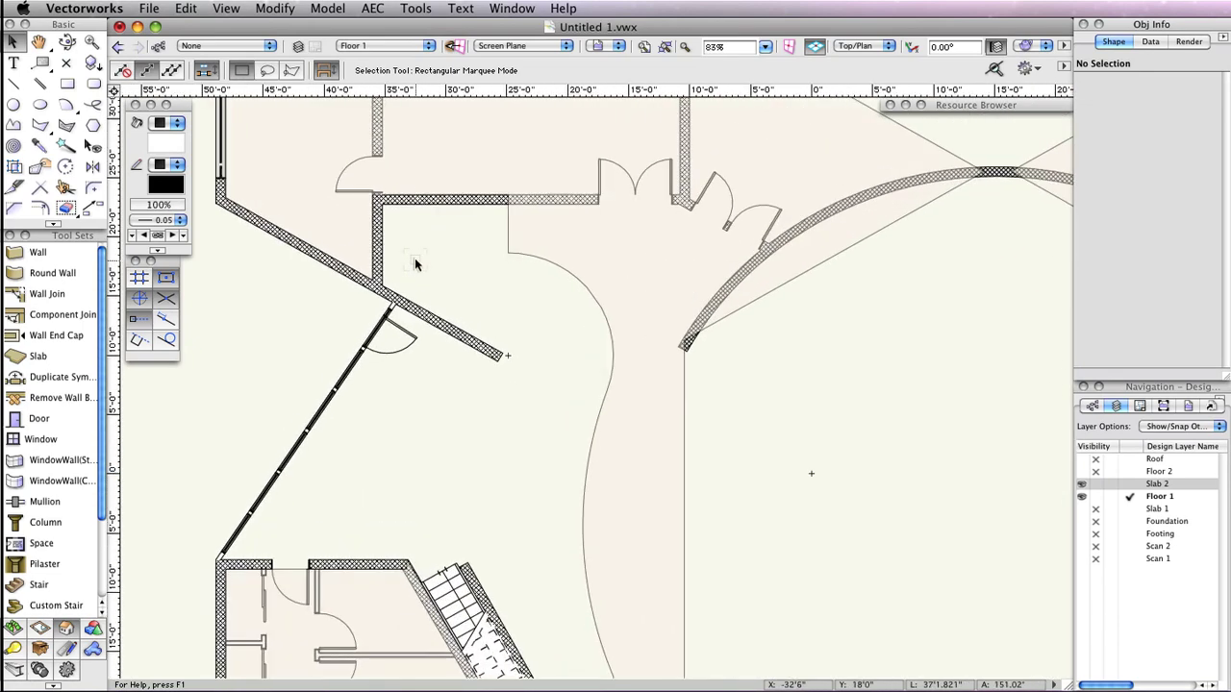
pyautogui.scroll(3, 490, 256)
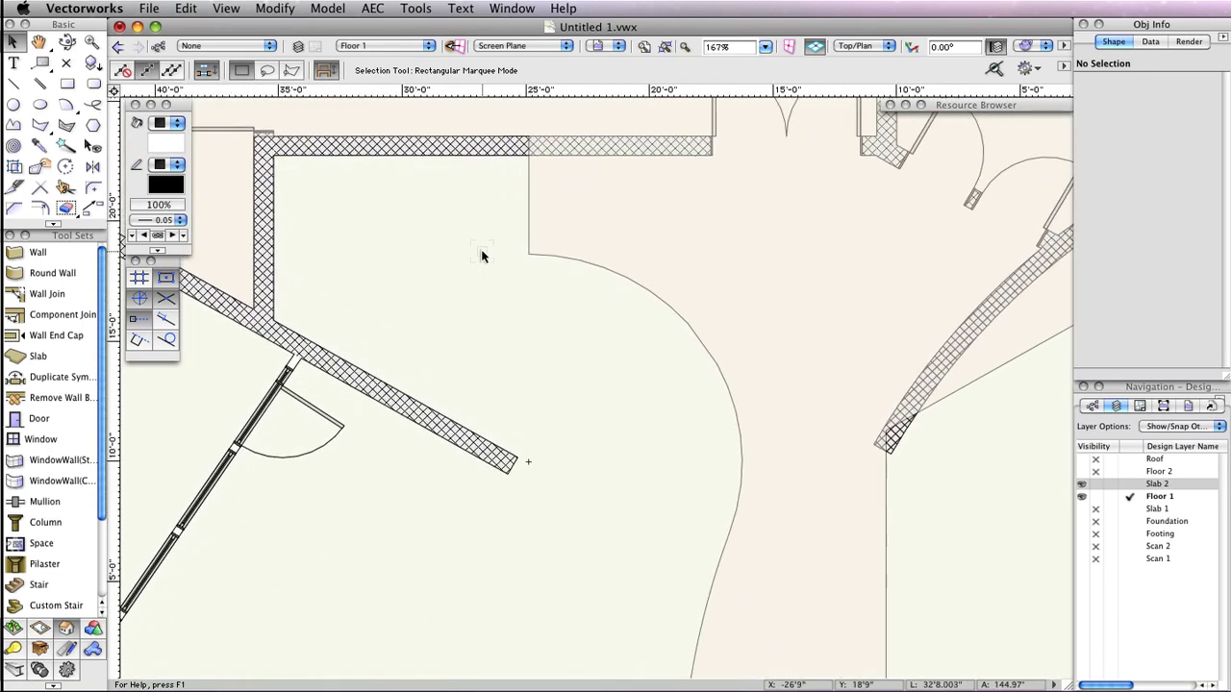
pyautogui.moveTo(454, 229); pyautogui.dragTo(538, 275, button='middle')
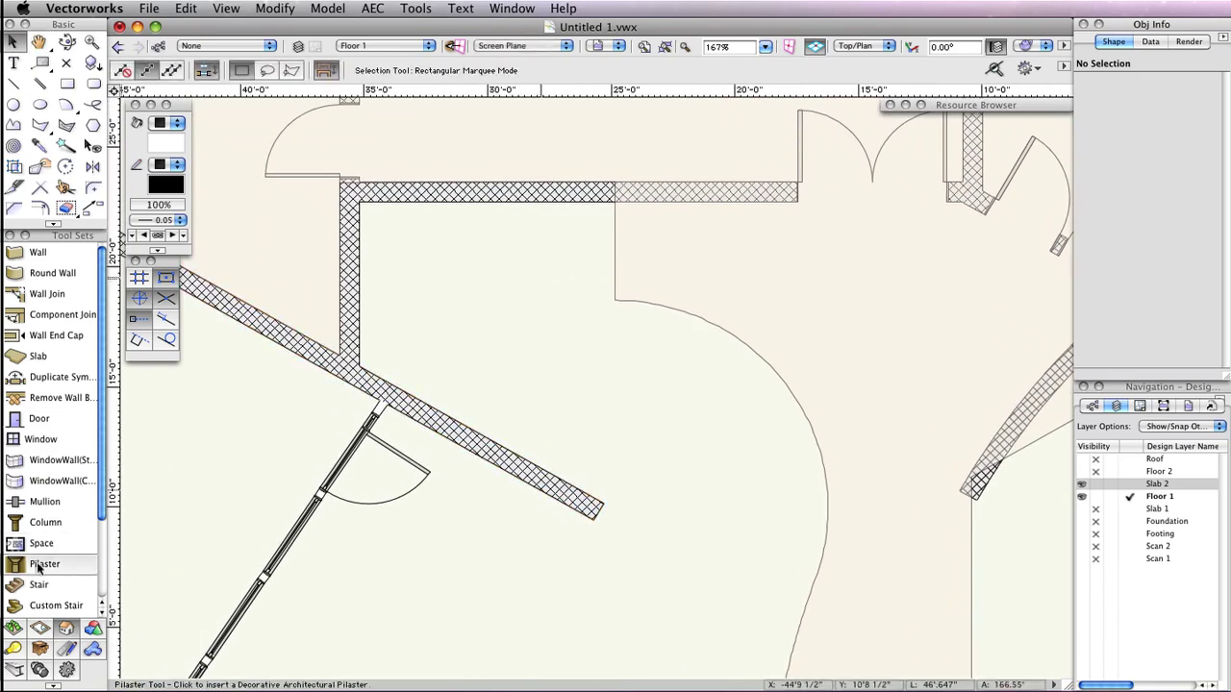
# In the Stair settings, give only the right railing a guardrail with a Rectangular 2 x .5 top rail
pyautogui.click(17, 591)
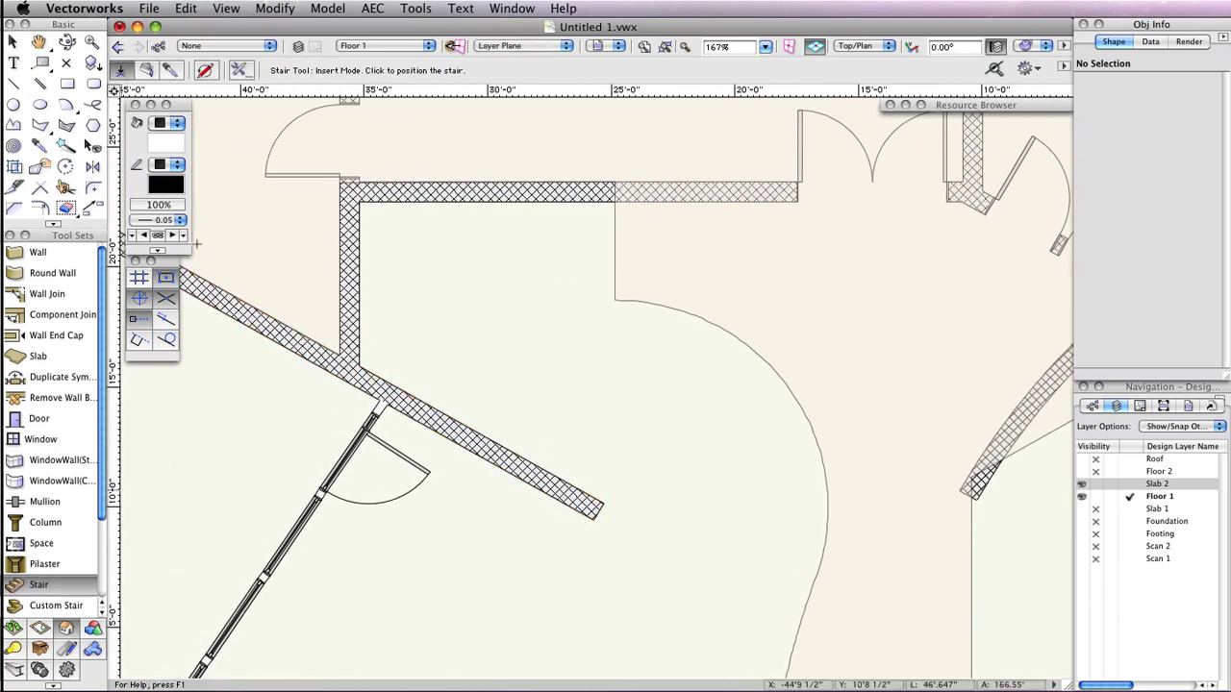
pyautogui.click(238, 76)
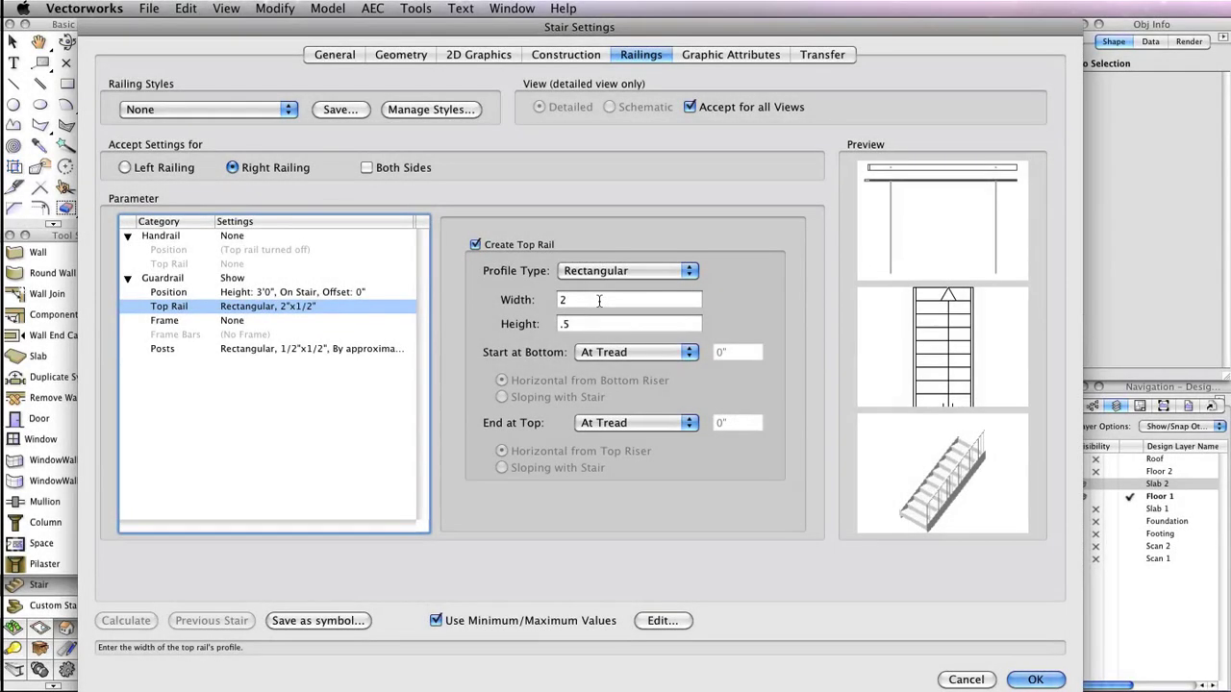
pyautogui.click(1036, 680)
# Insert a second stair beside the slanted wall, rotated 60° at X -23'10 1/2", Y 10'9 1/2"
pyautogui.click(721, 453)
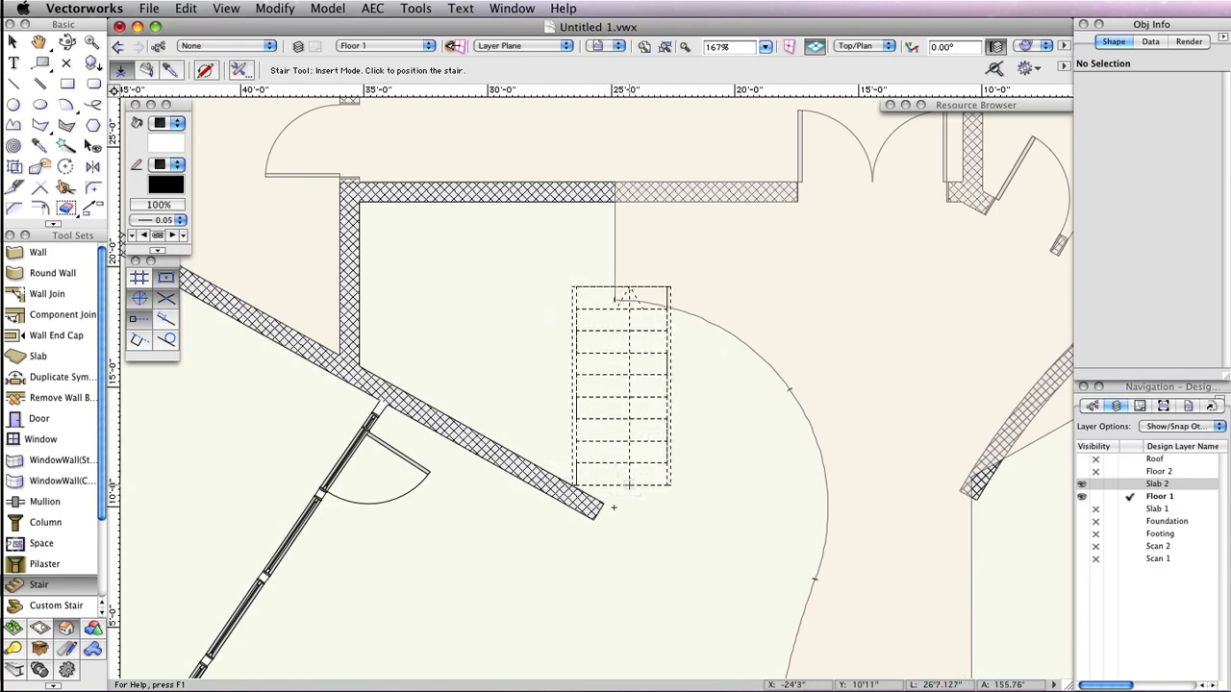
pyautogui.click(614, 506)
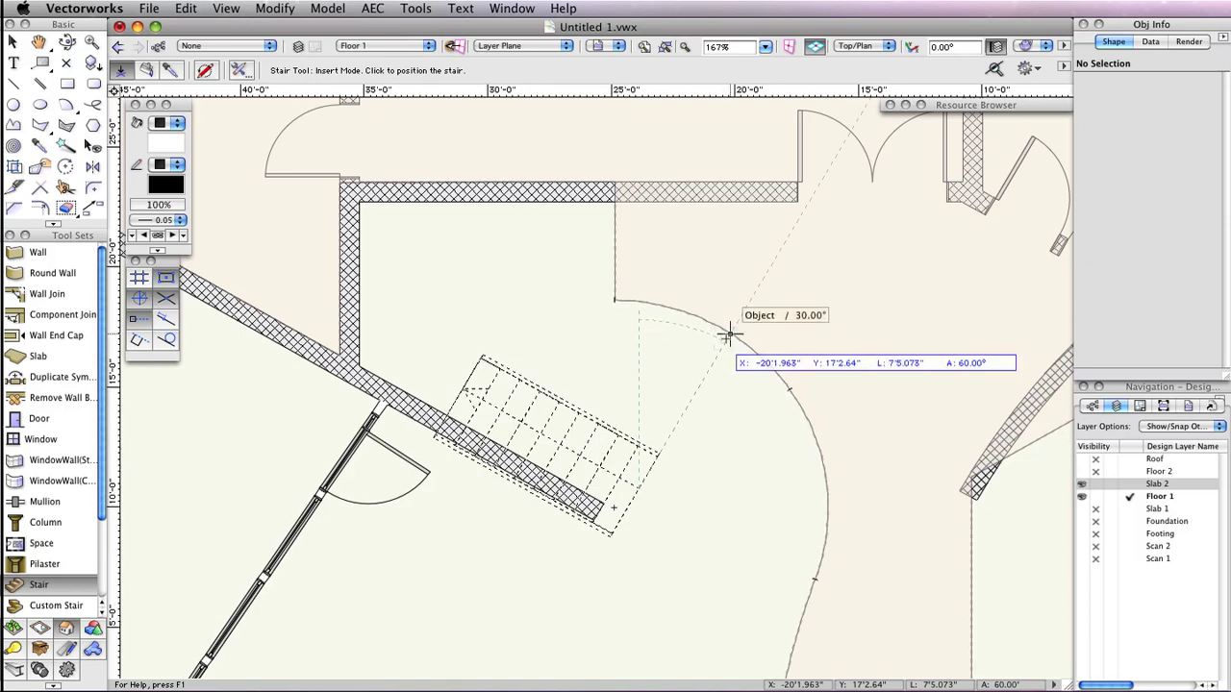
pyautogui.click(703, 360)
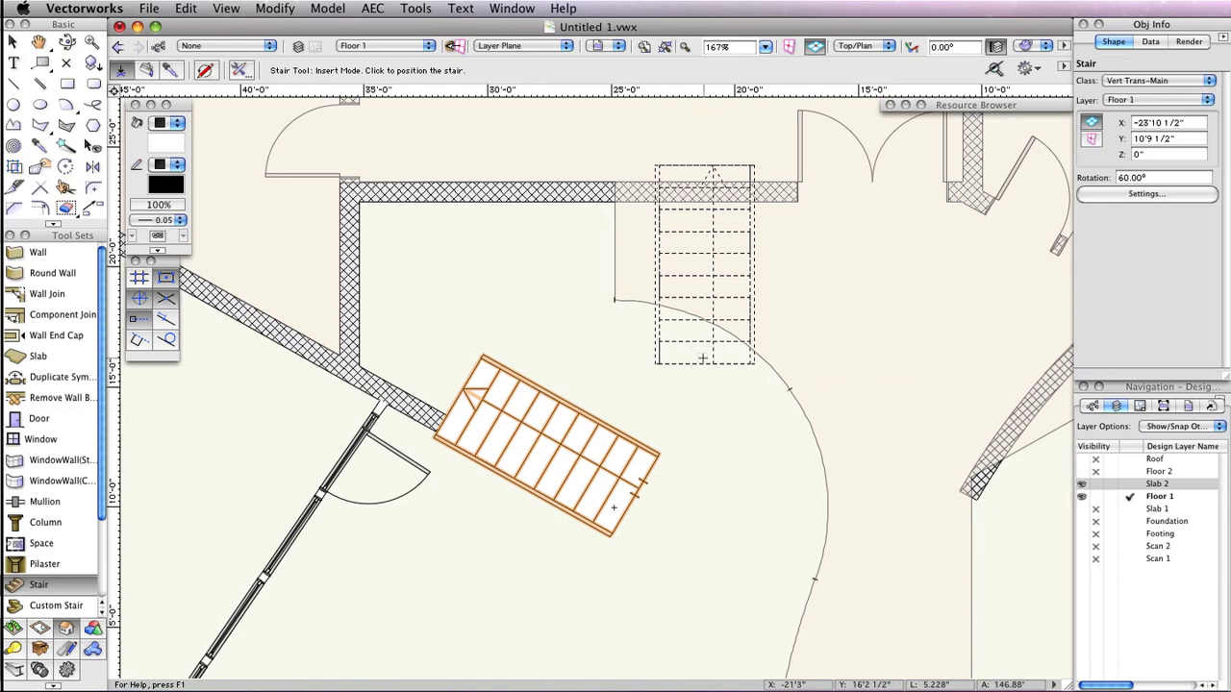
pyautogui.press('x')
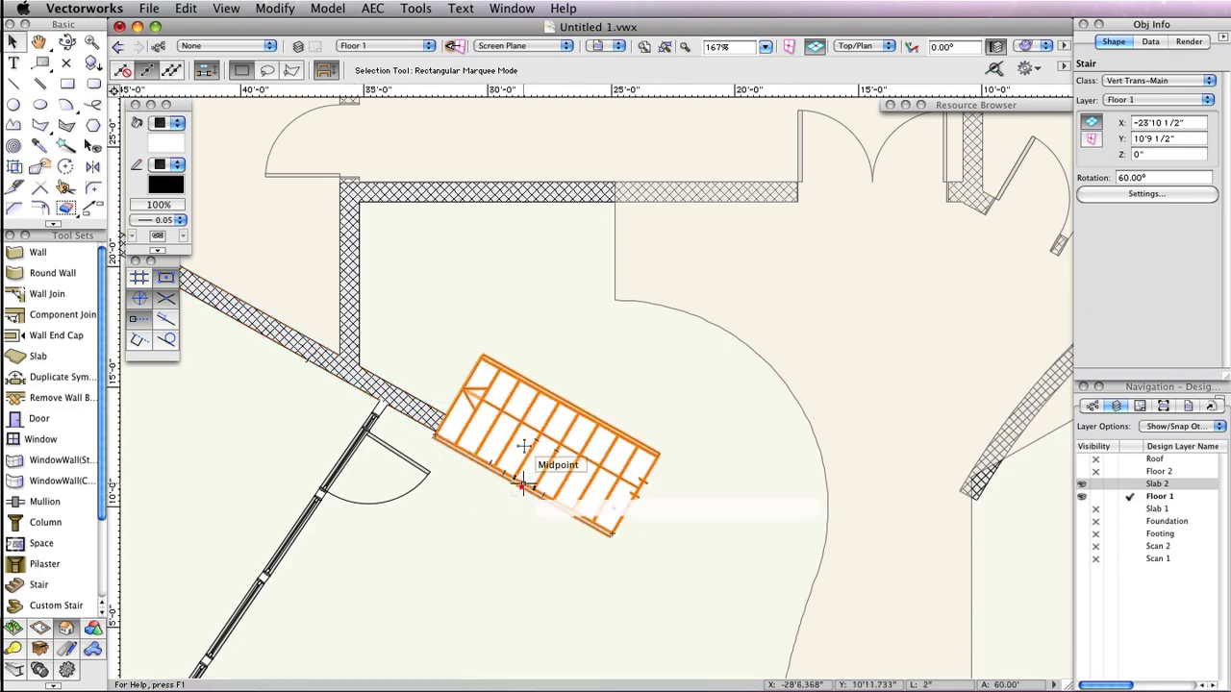
# Move the 60° stair against the slanted wall to X -24'6.405", Y 12'4.808", then deselect it
pyautogui.moveTo(523, 485); pyautogui.dragTo(504, 450)
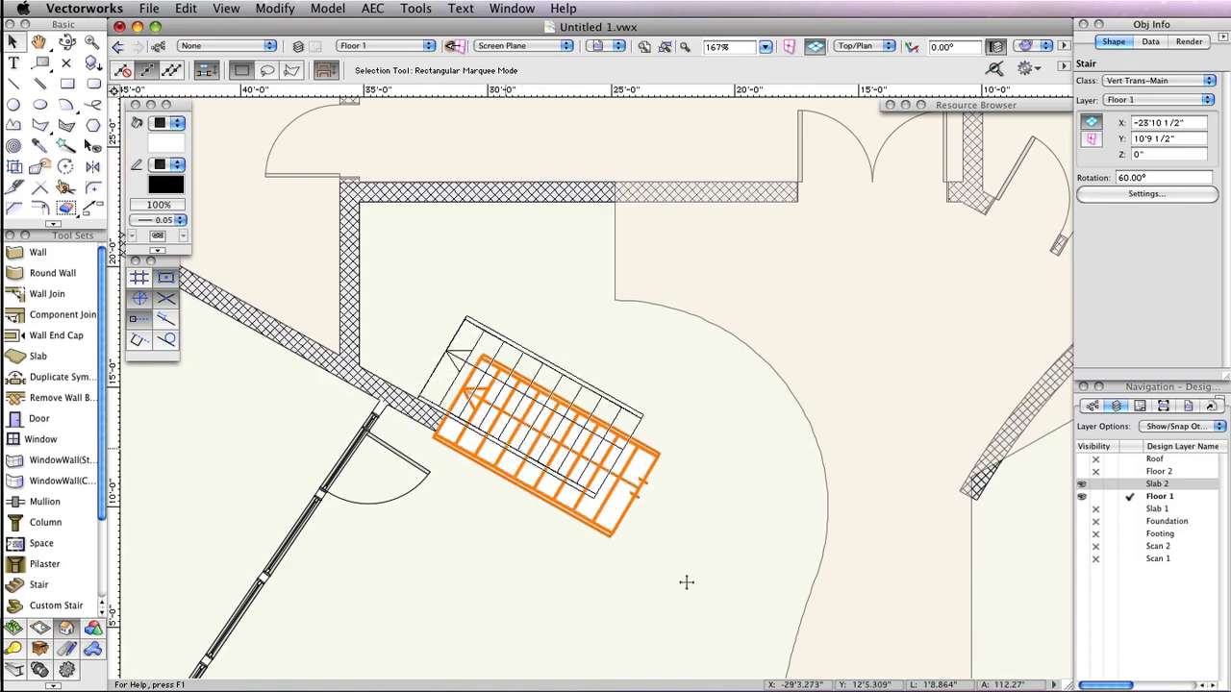
pyautogui.click(683, 534)
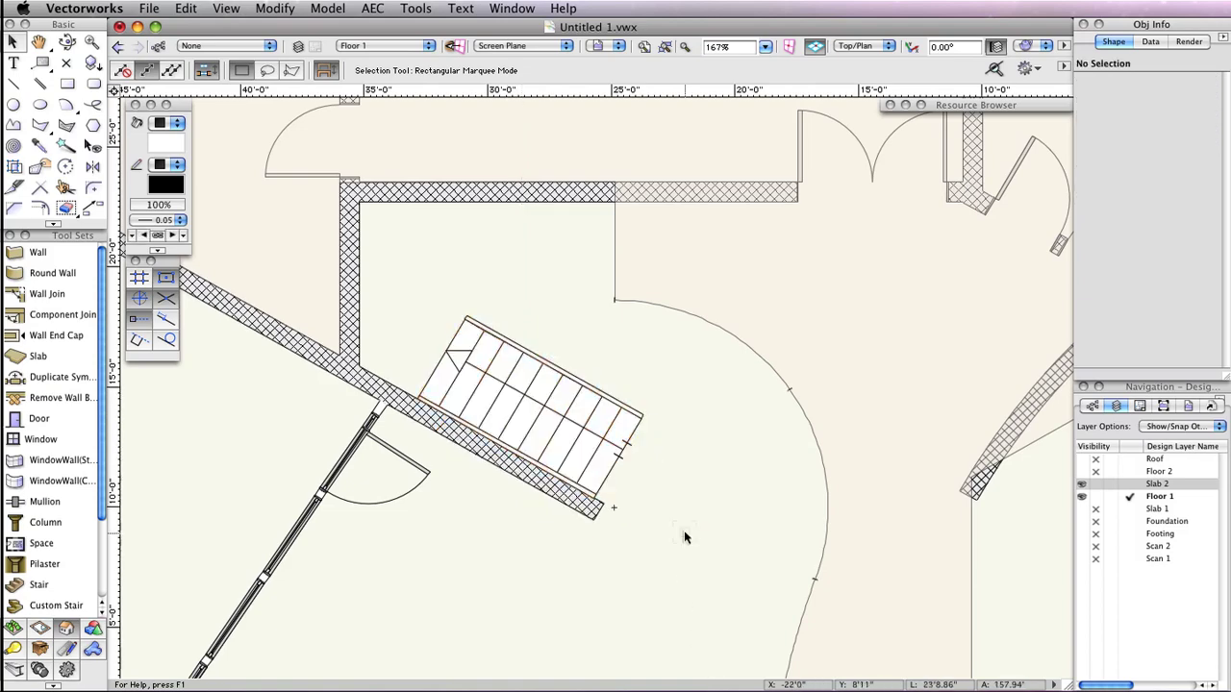
pyautogui.click(603, 452)
pyautogui.scroll(3, 699, 475)
pyautogui.scroll(-2, 699, 475)
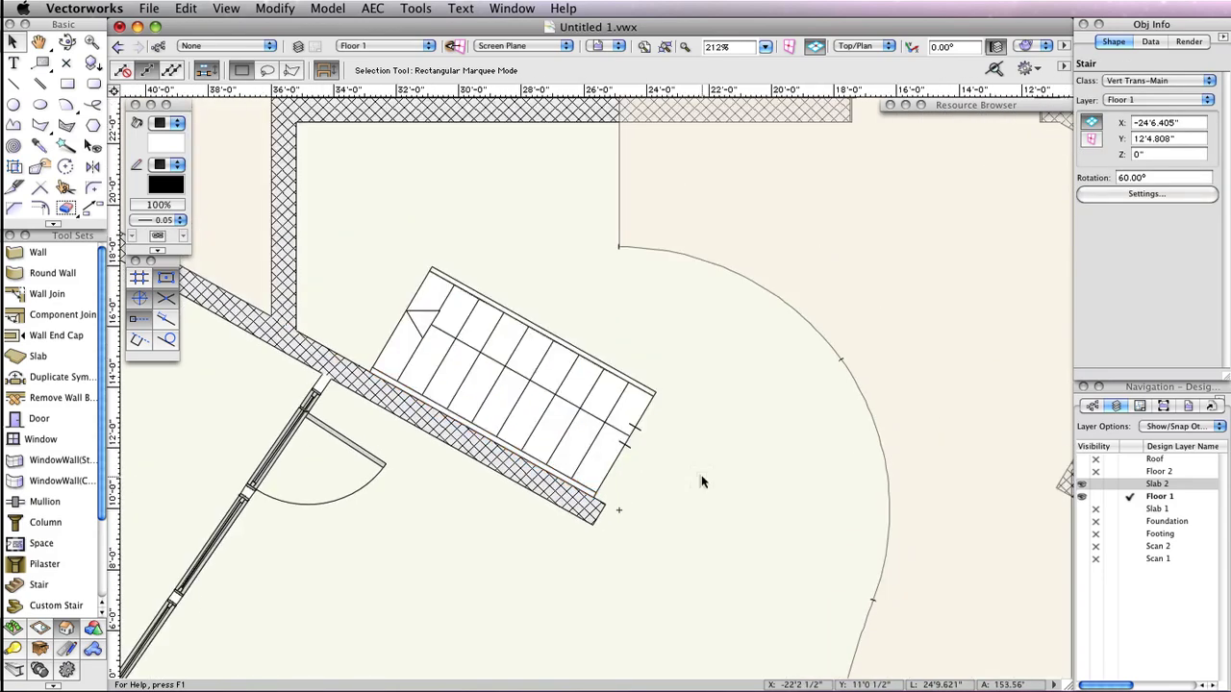
pyautogui.click(702, 481)
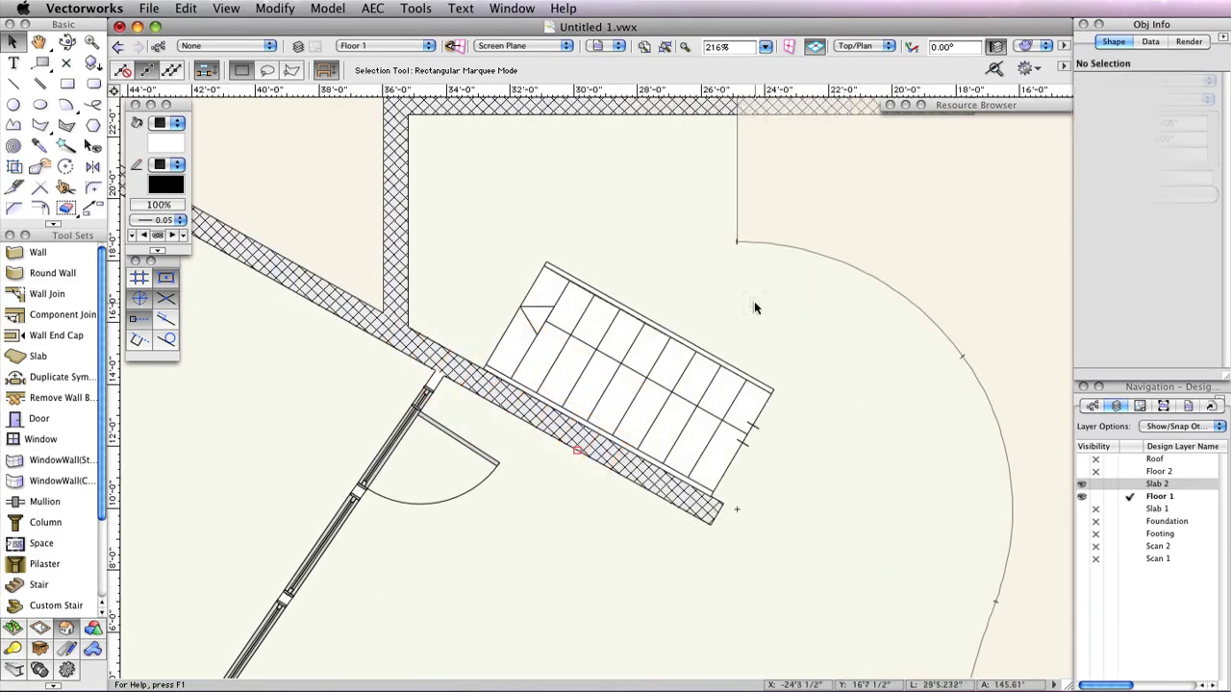
pyautogui.moveTo(754, 301); pyautogui.dragTo(751, 336)
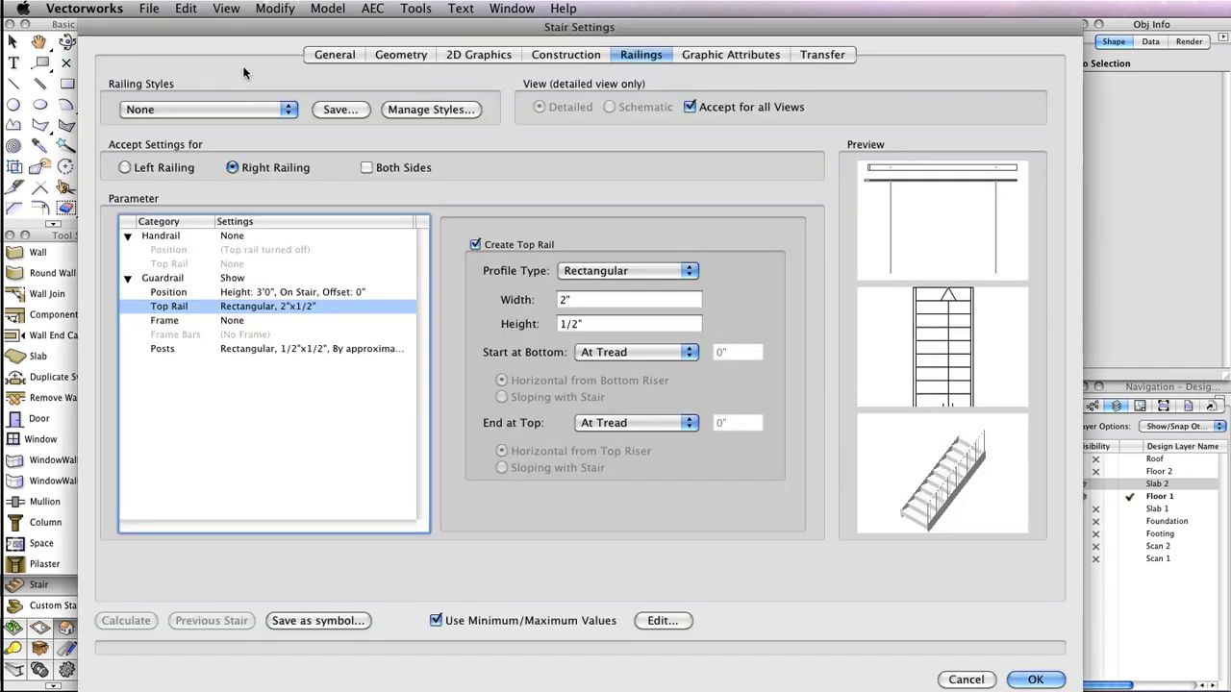
# Set the next stair's geometry to a 3'7 3/4" rise, 4'0" width and 5'6" walk line
pyautogui.click(242, 70)
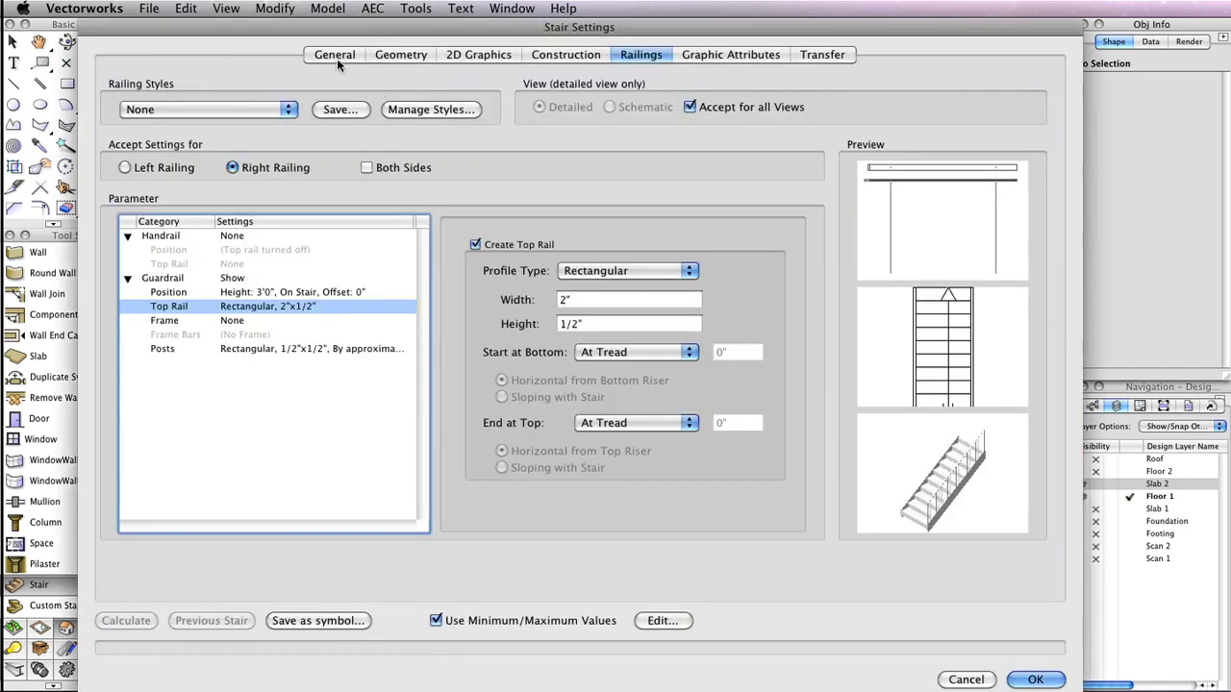
pyautogui.click(335, 55)
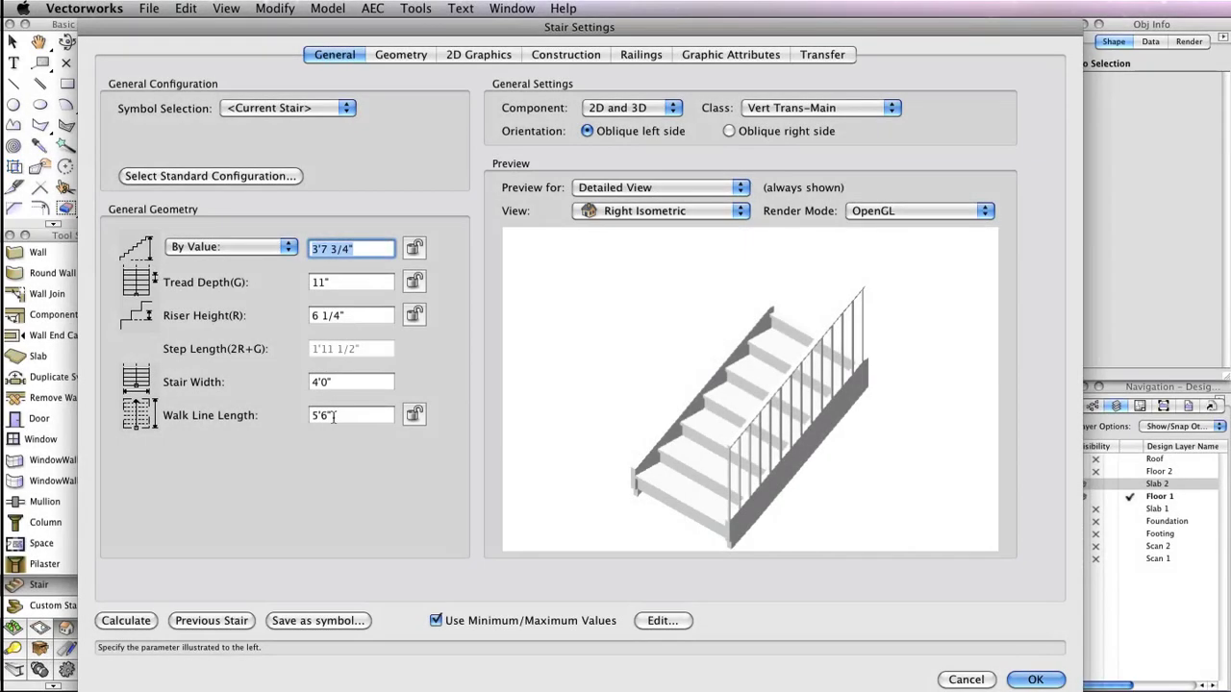
pyautogui.press('Return')
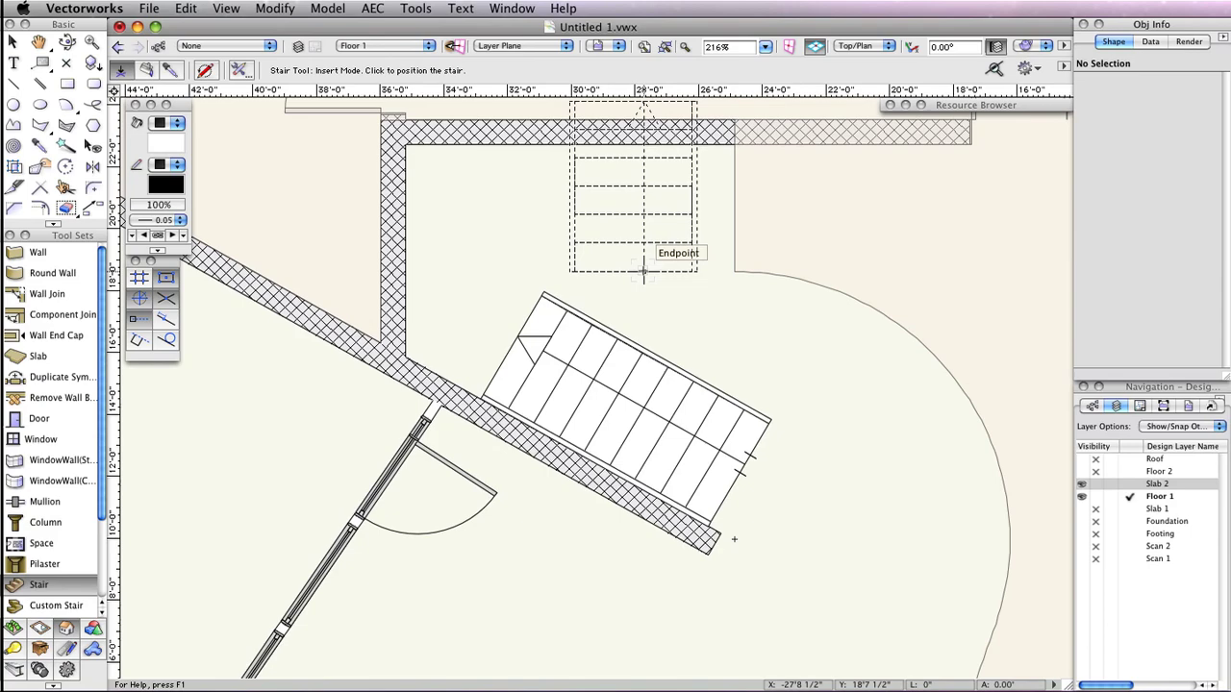
# Place a stair at the wall endpoint rotated -90° and move it against the top wall
pyautogui.click(643, 272)
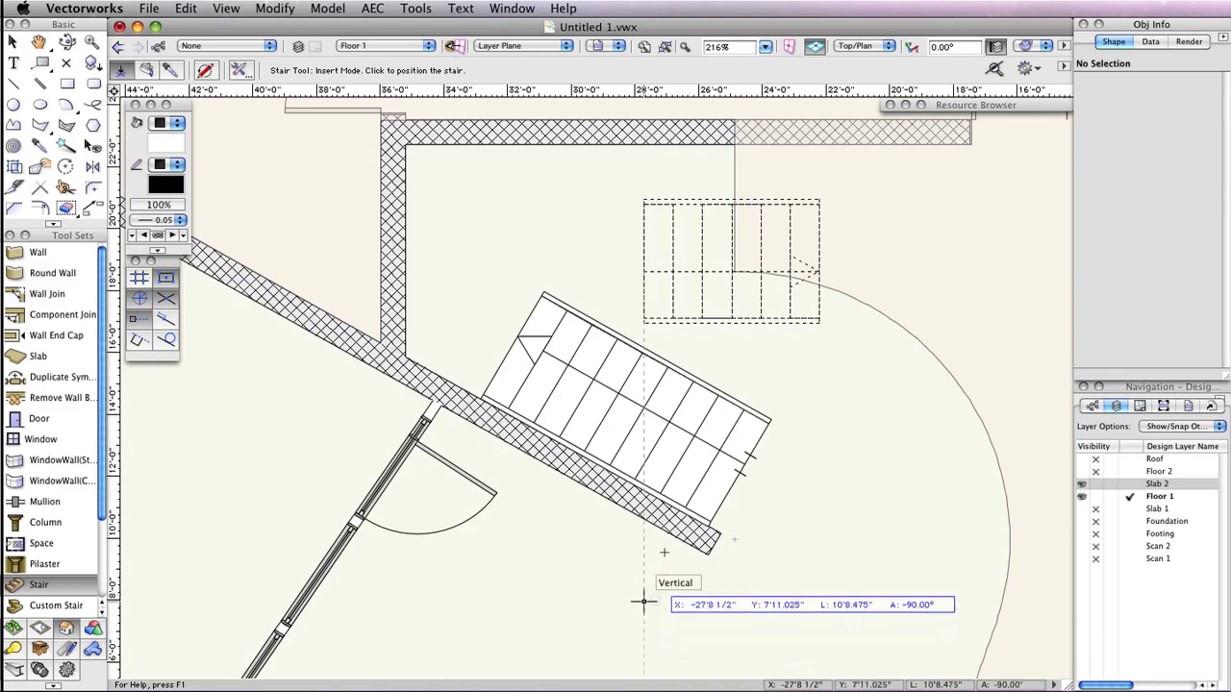
pyautogui.click(643, 330)
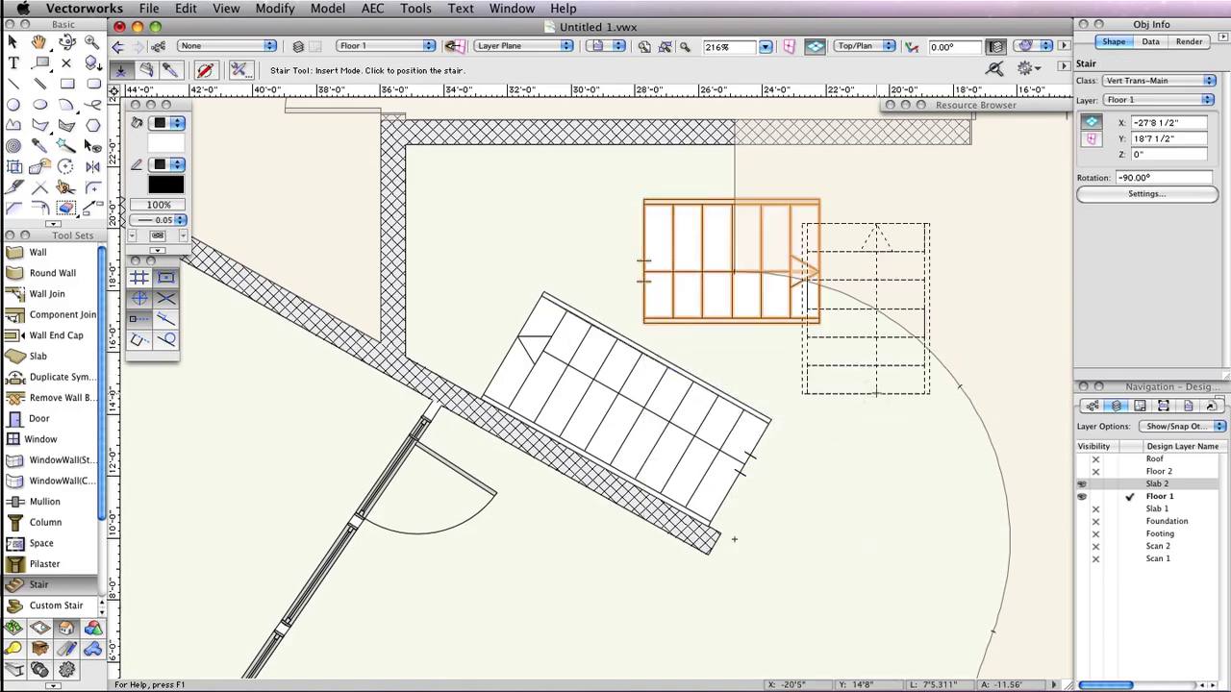
pyautogui.press('x')
pyautogui.moveTo(820, 200); pyautogui.dragTo(733, 145)
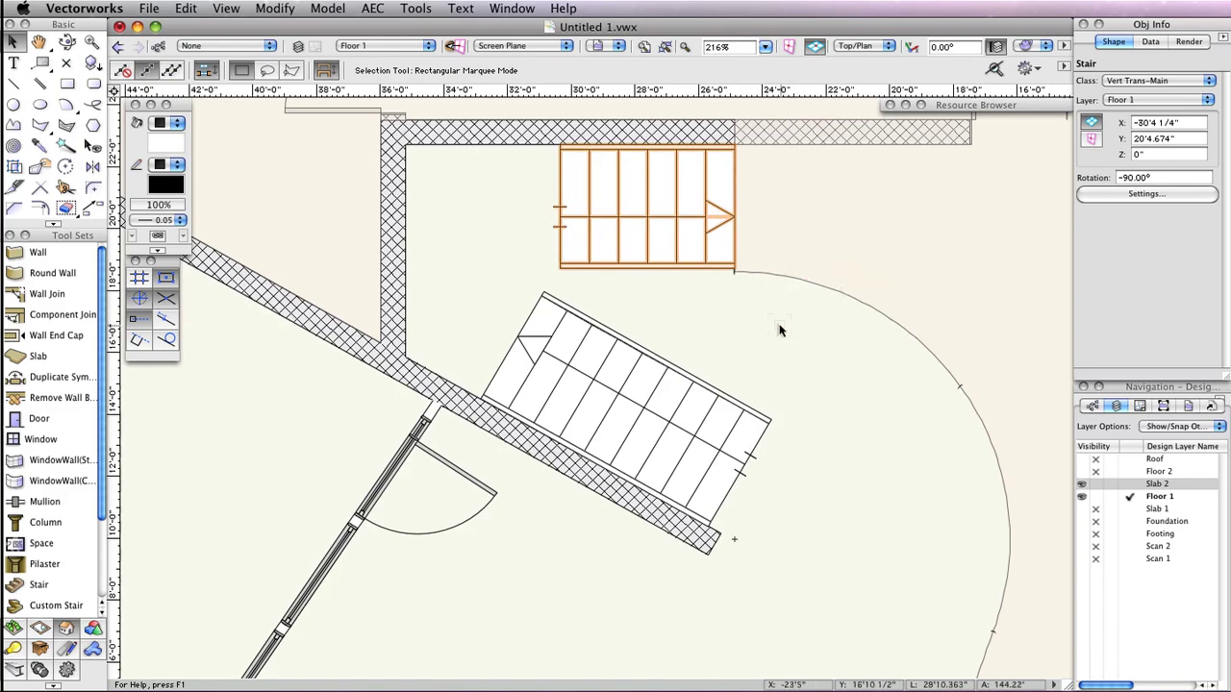
# Raise the new stair to a 6'0" elevation in the Object Info palette
pyautogui.click(1164, 153)
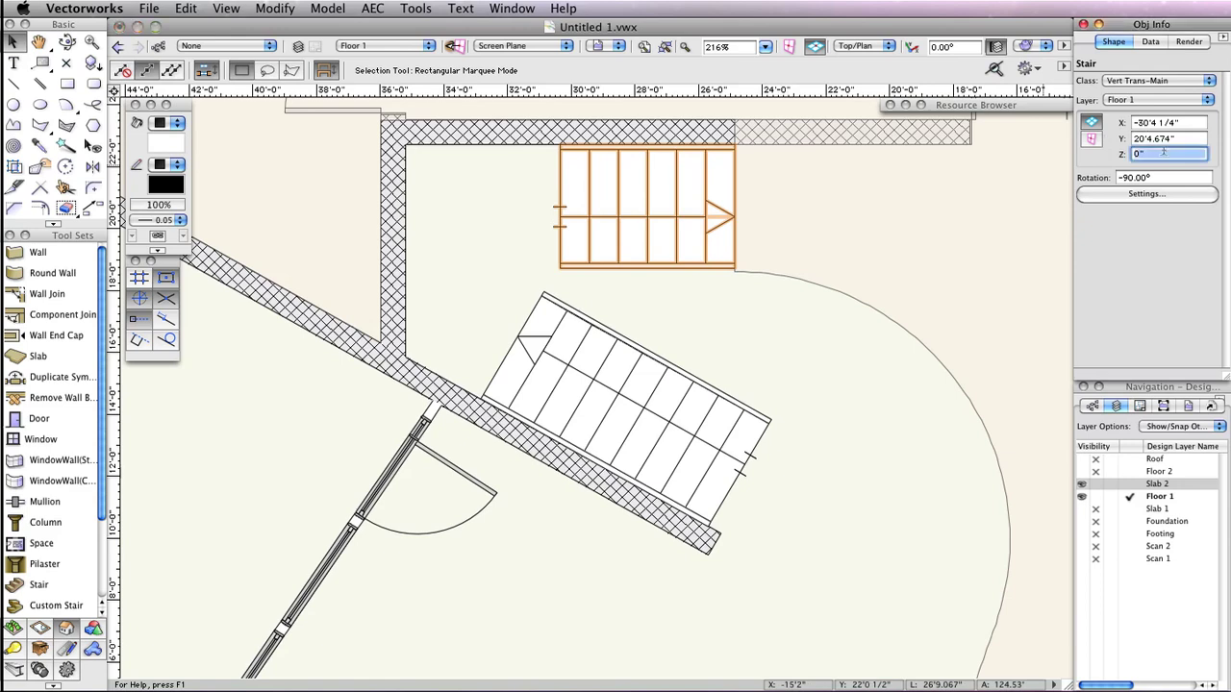
pyautogui.write("6'")
pyautogui.press('Tab')
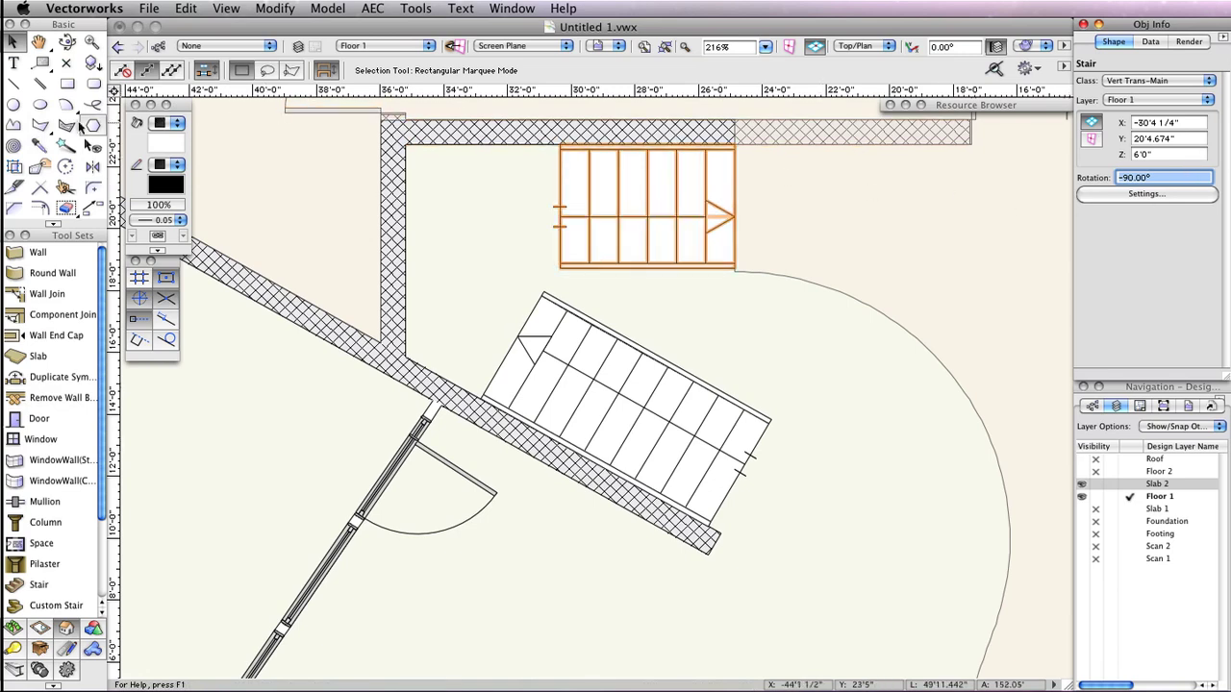
pyautogui.click(39, 125)
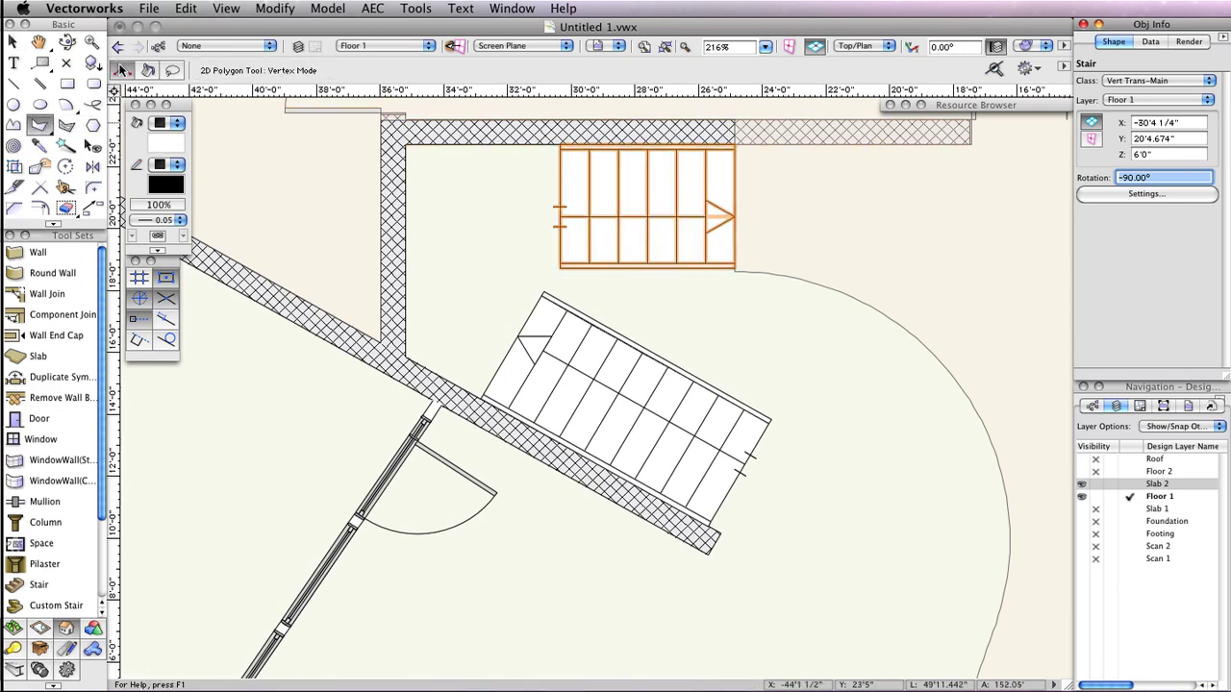
# Draw a 7-vertex polygon around the landing, closing it back at the lower stair corner
pyautogui.click(560, 268)
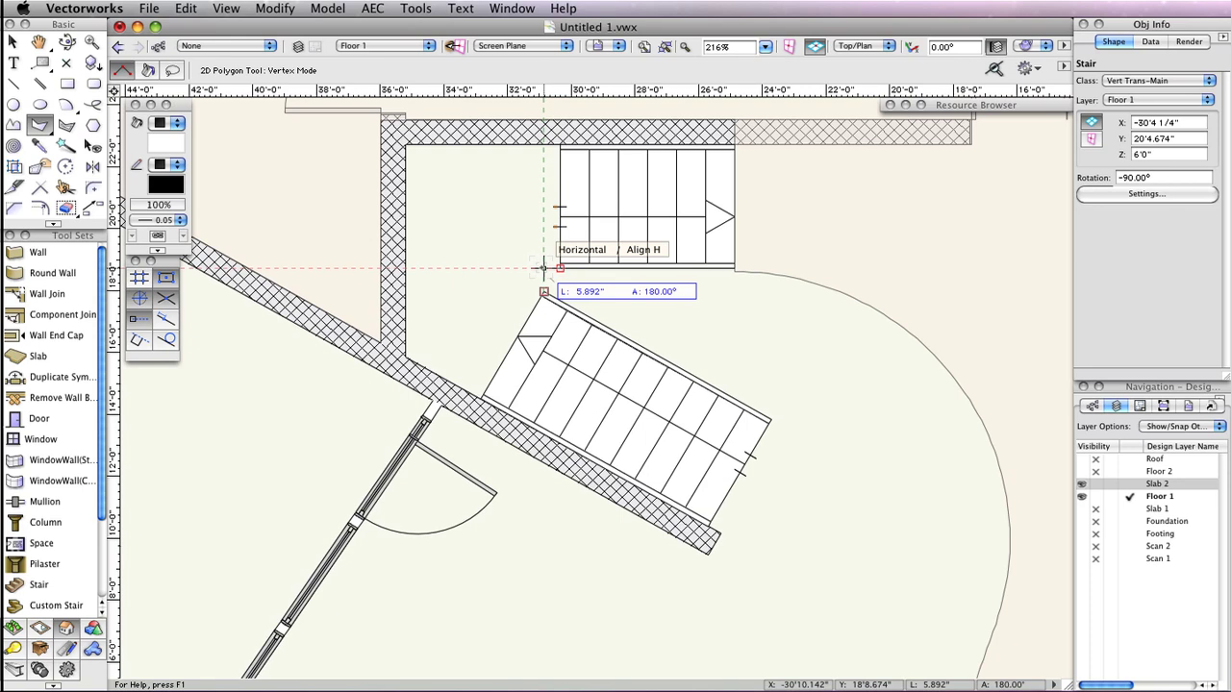
pyautogui.click(545, 269)
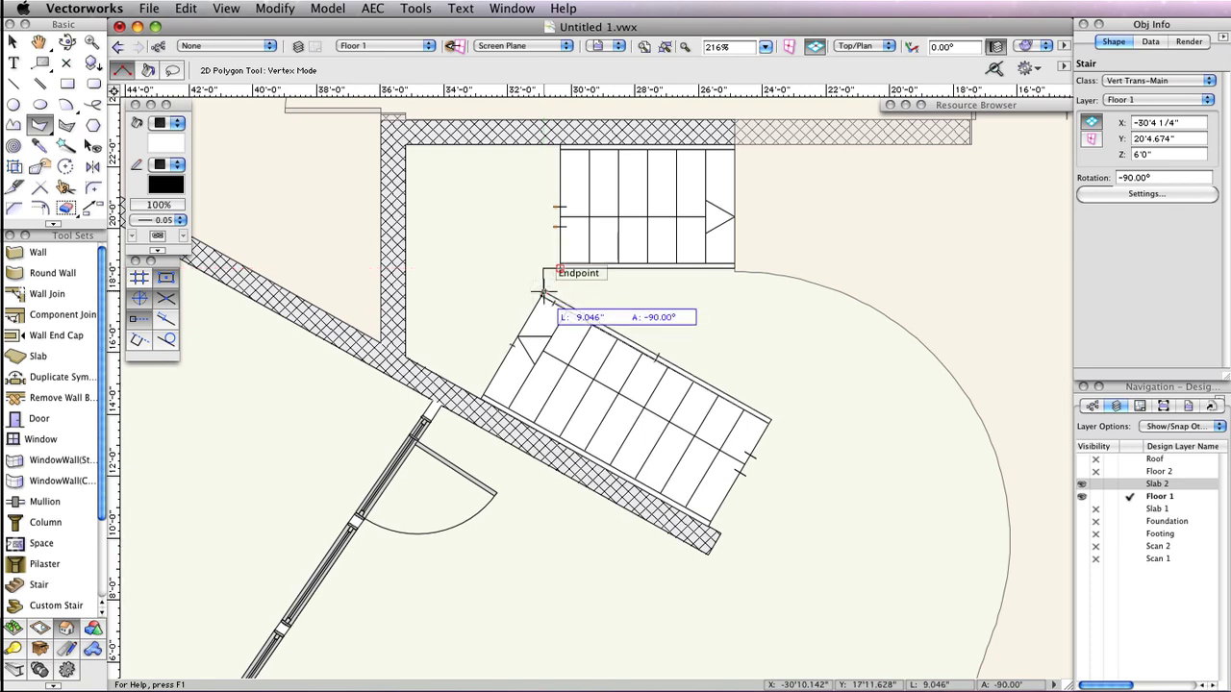
pyautogui.click(544, 290)
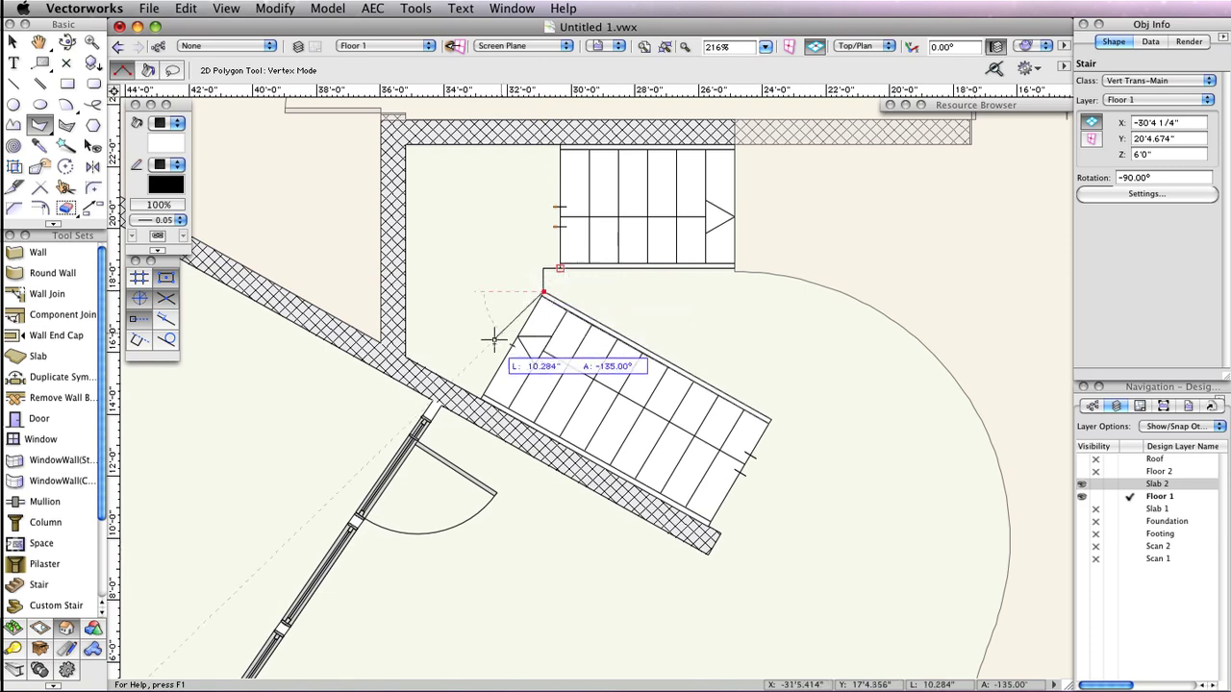
pyautogui.click(480, 397)
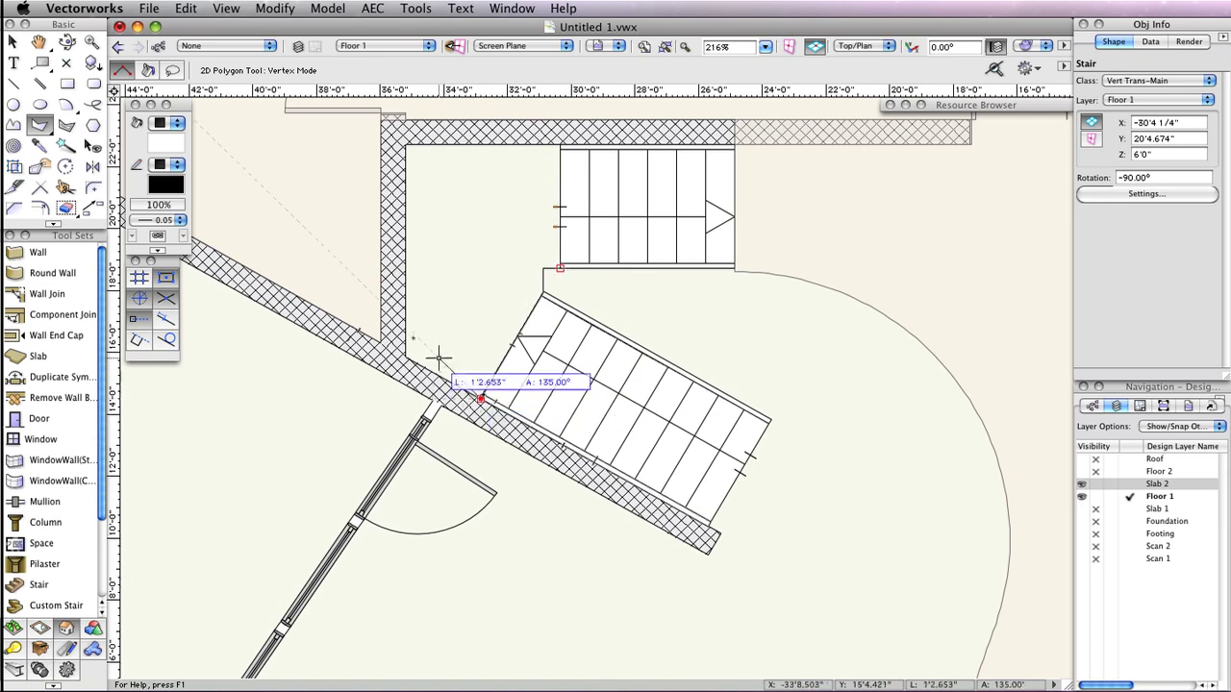
pyautogui.click(405, 358)
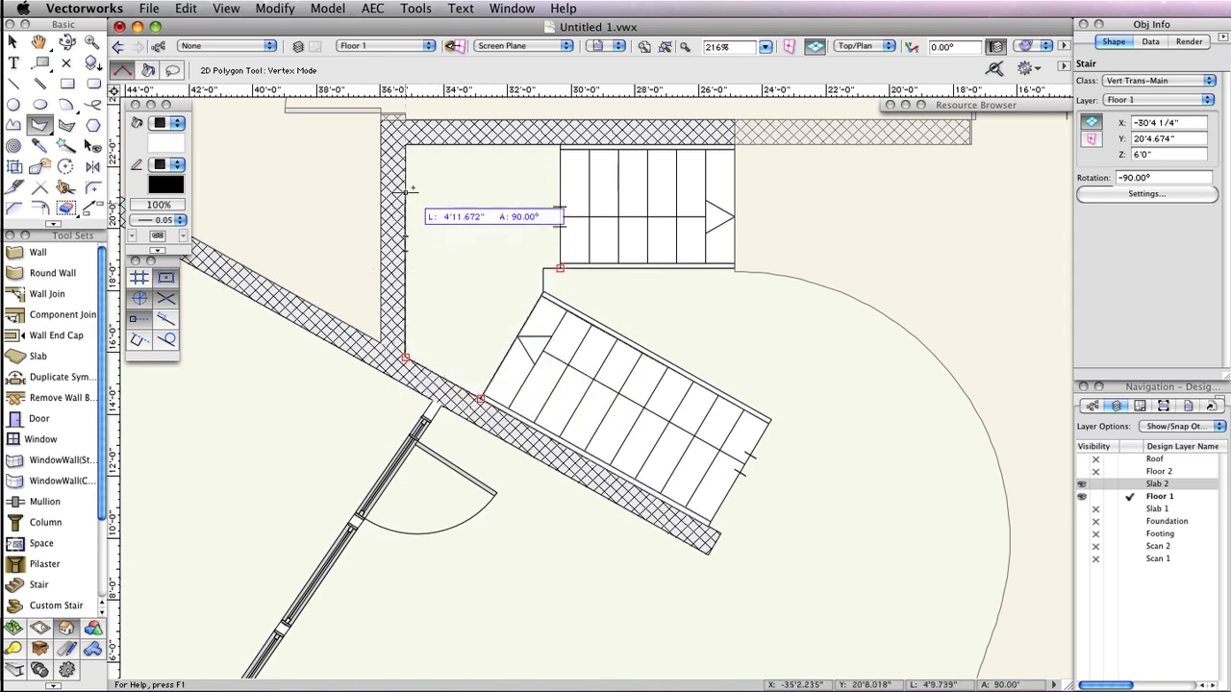
pyautogui.click(405, 145)
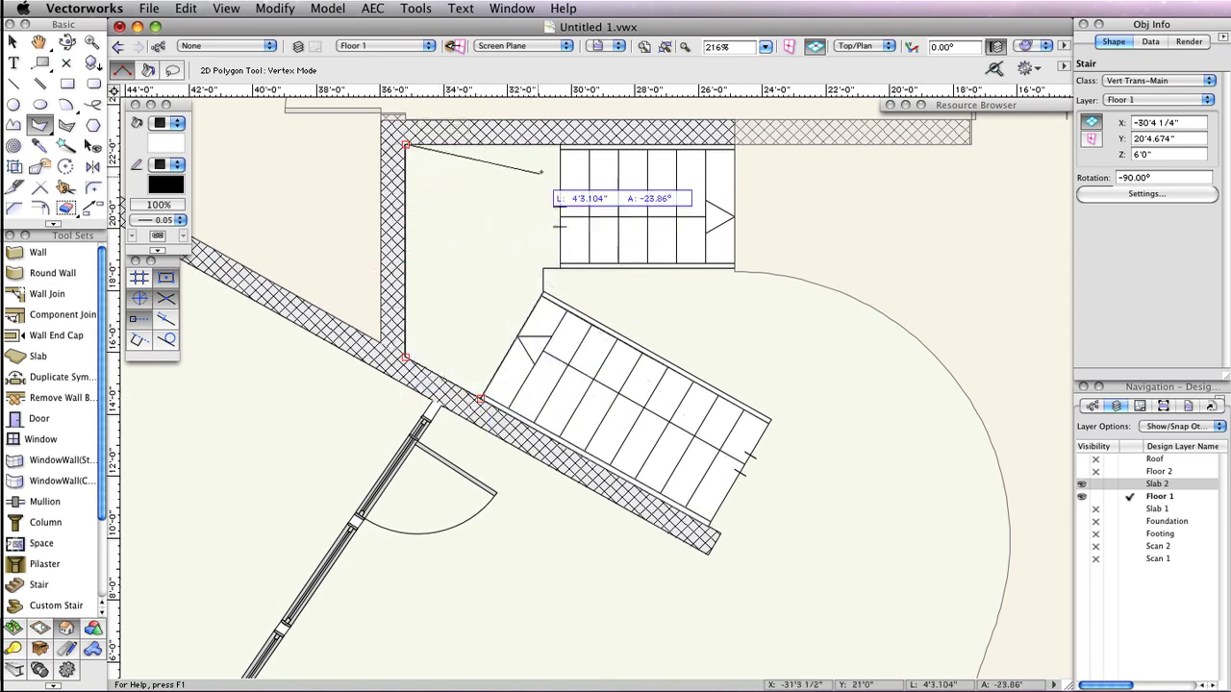
pyautogui.click(560, 146)
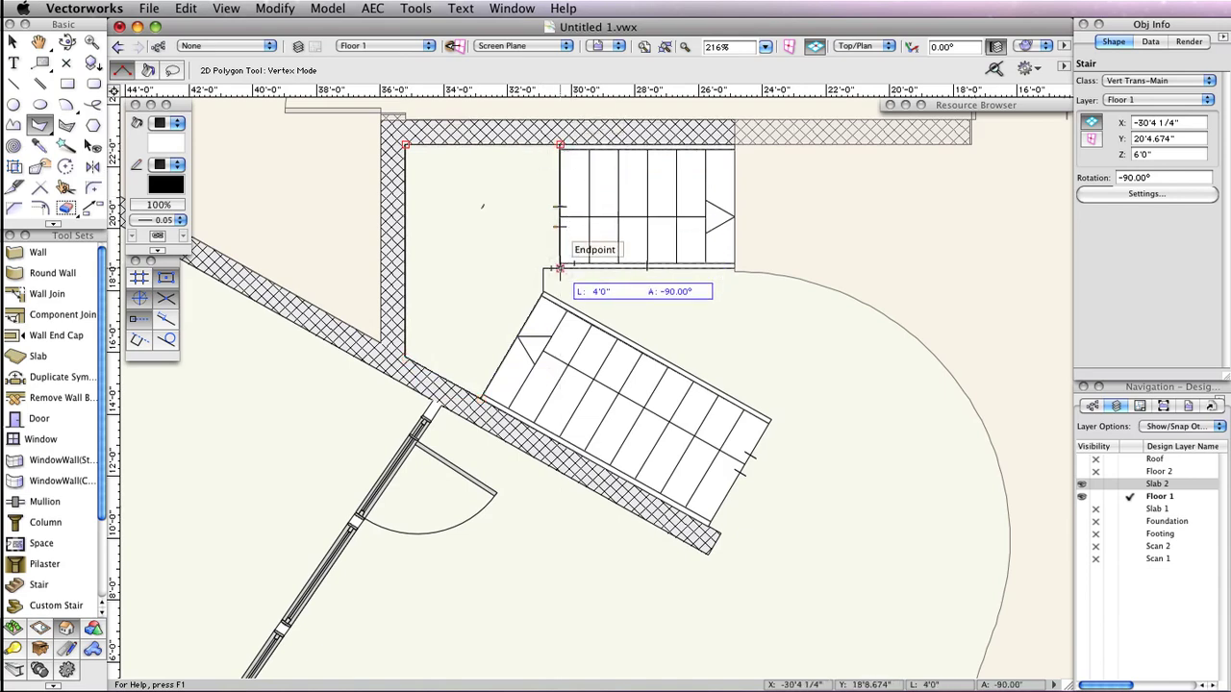
pyautogui.doubleClick(560, 269)
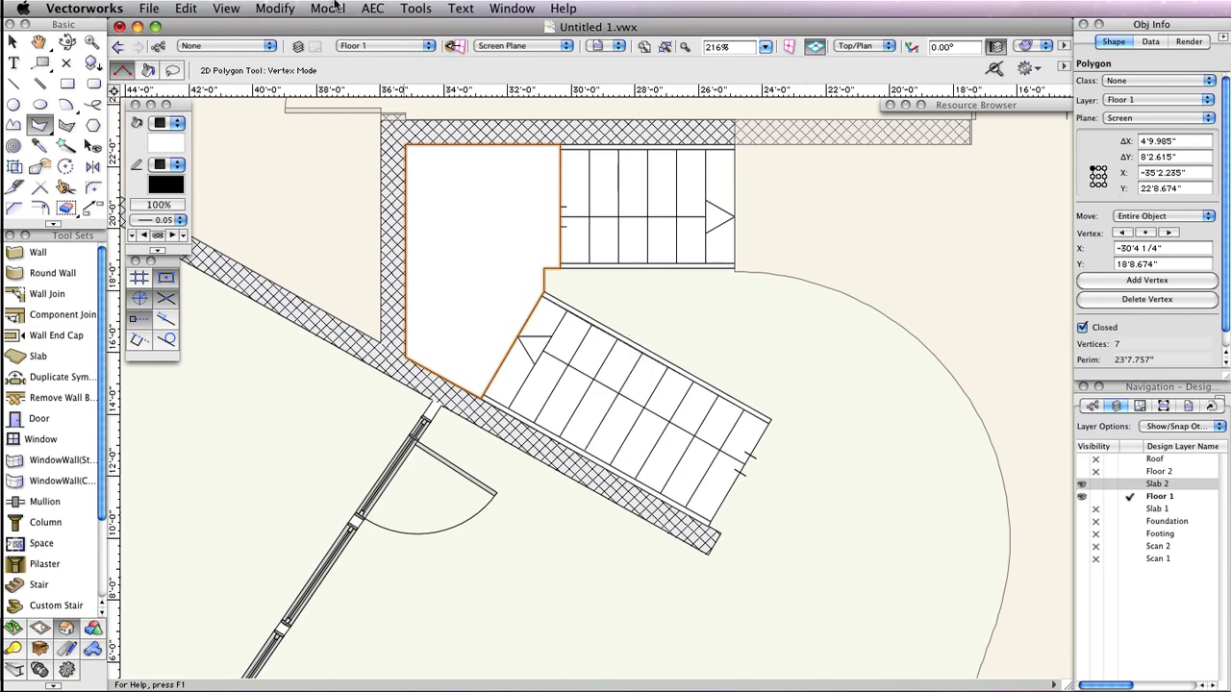
# Make the outline a floor with Bottom Z 60 (5'0") and 12" thickness, then hide Slab 2
pyautogui.click(373, 9)
pyautogui.click(389, 45)
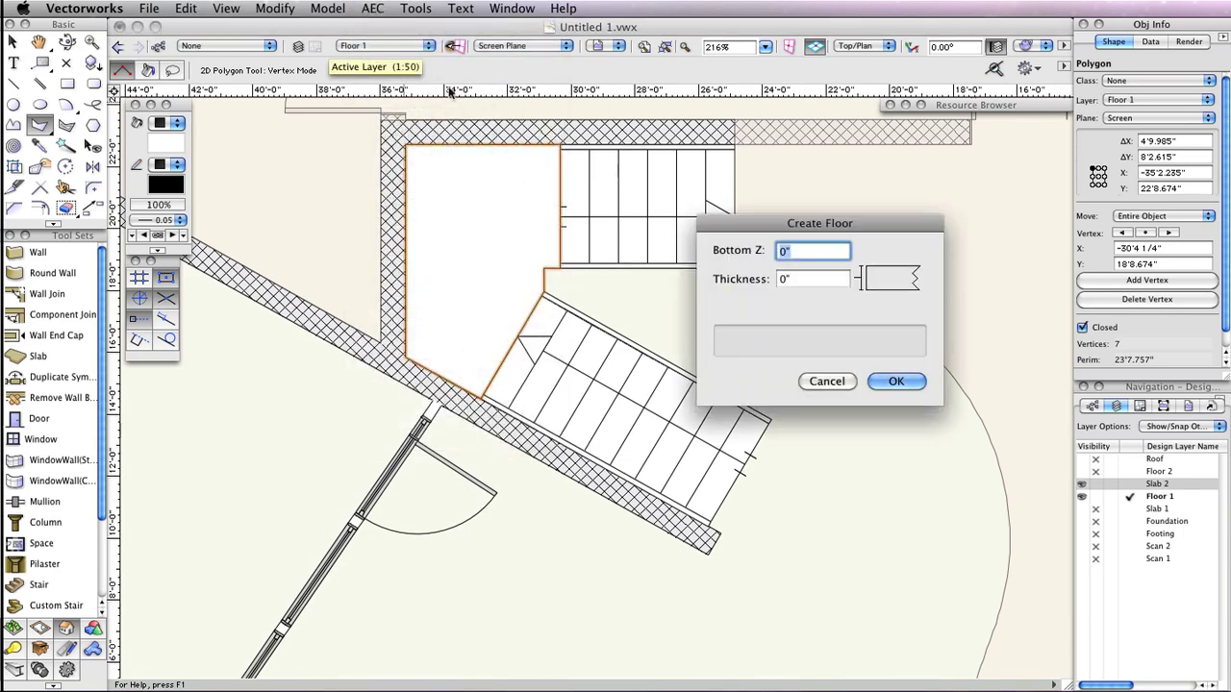
pyautogui.write('60')
pyautogui.press('Tab')
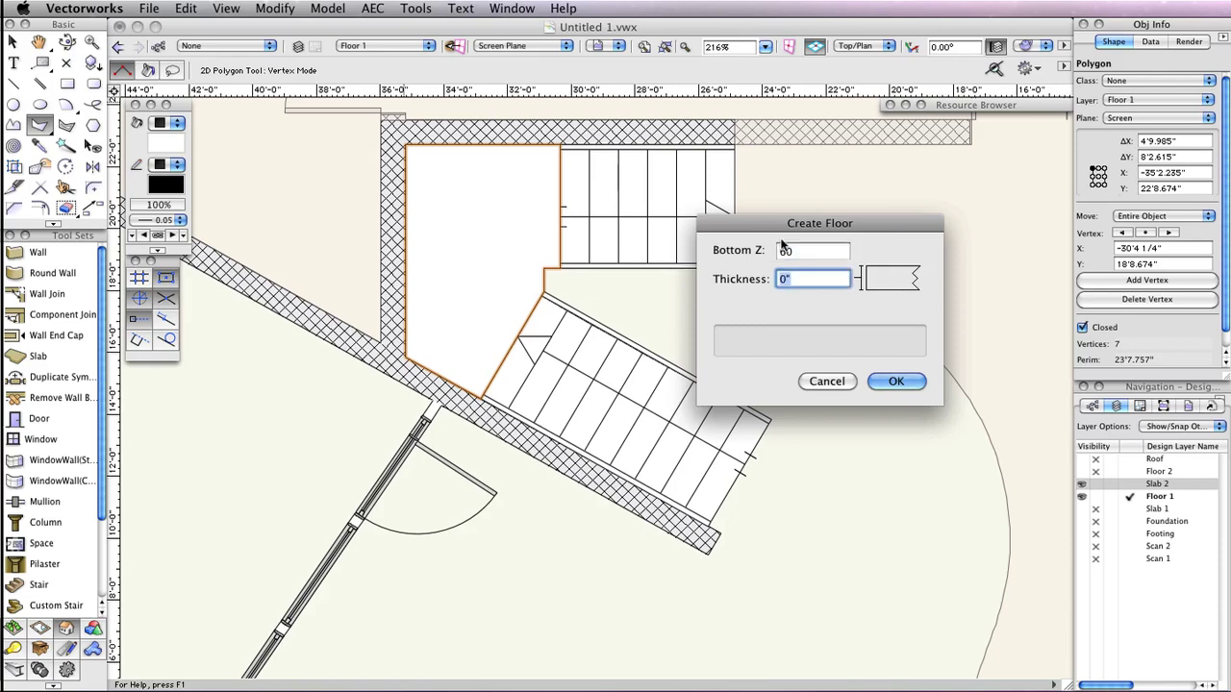
pyautogui.write('12')
pyautogui.click(900, 383)
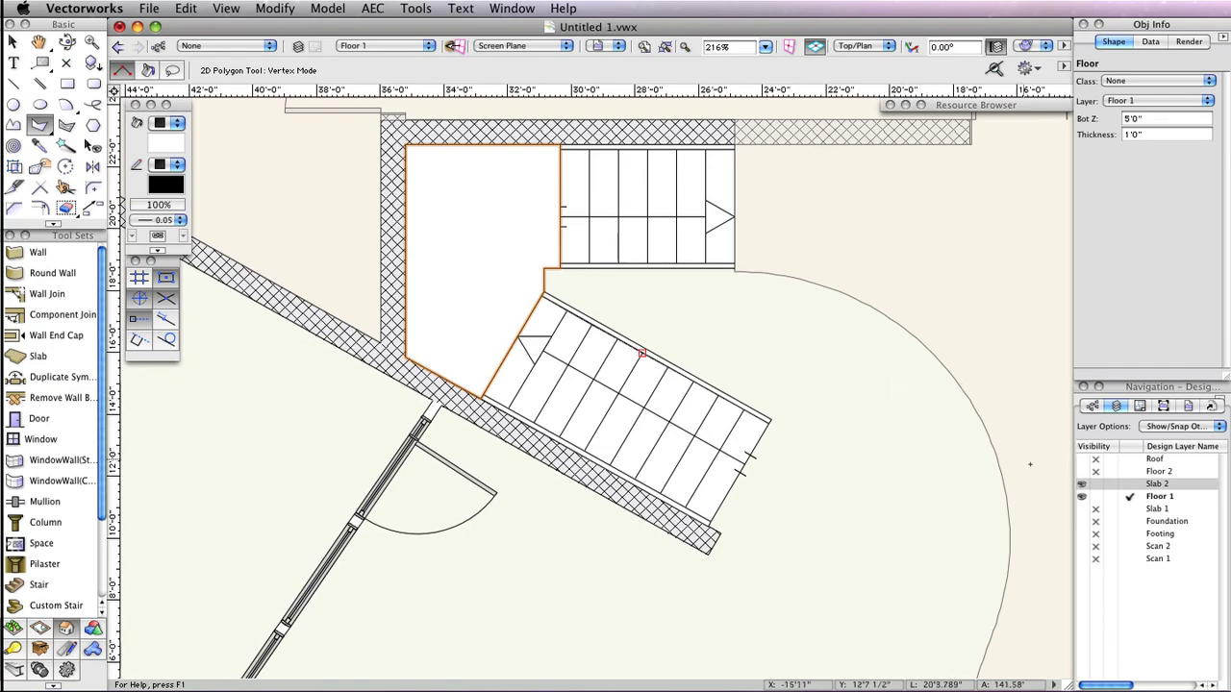
pyautogui.click(1093, 485)
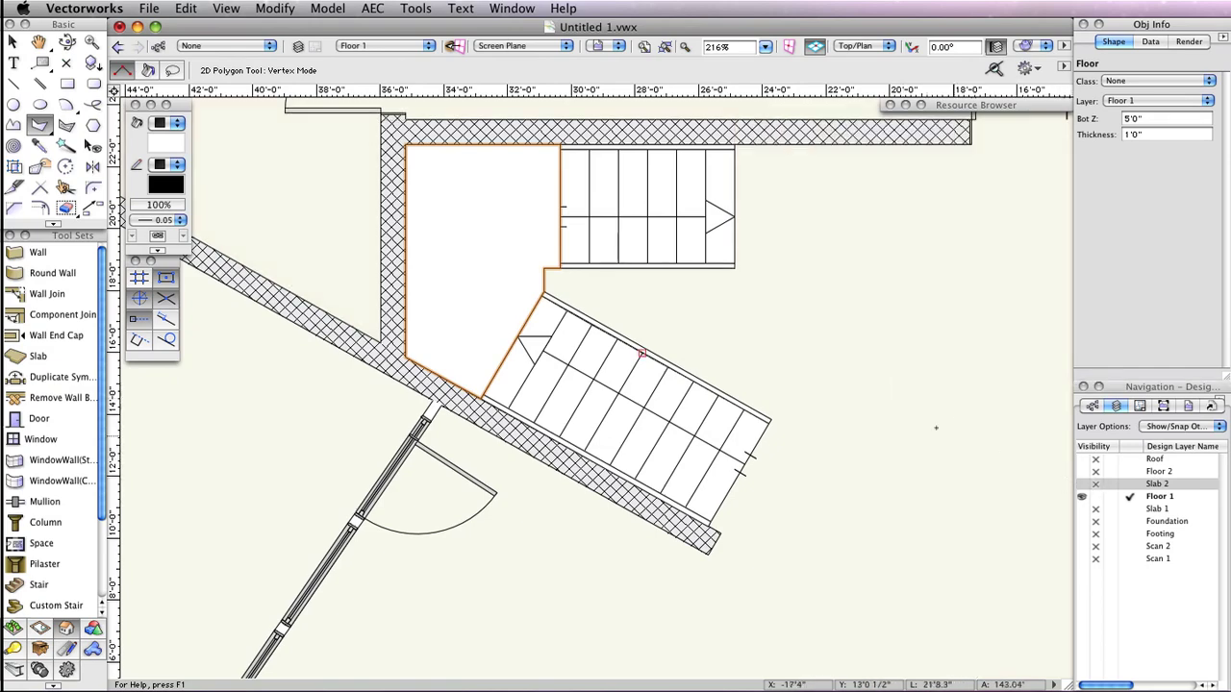
# Render in OpenGL and orbit with the Flyover tool into a 3D view of the stairs
pyautogui.click(1045, 45)
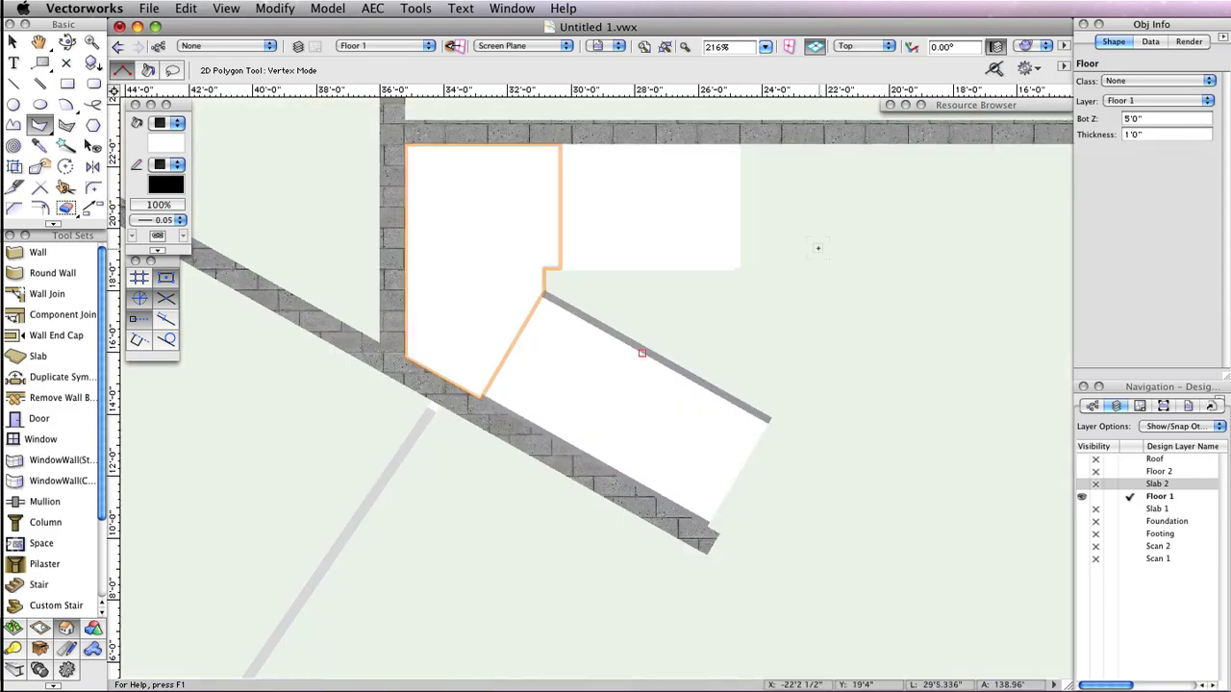
pyautogui.hotkey('shift', 'c')
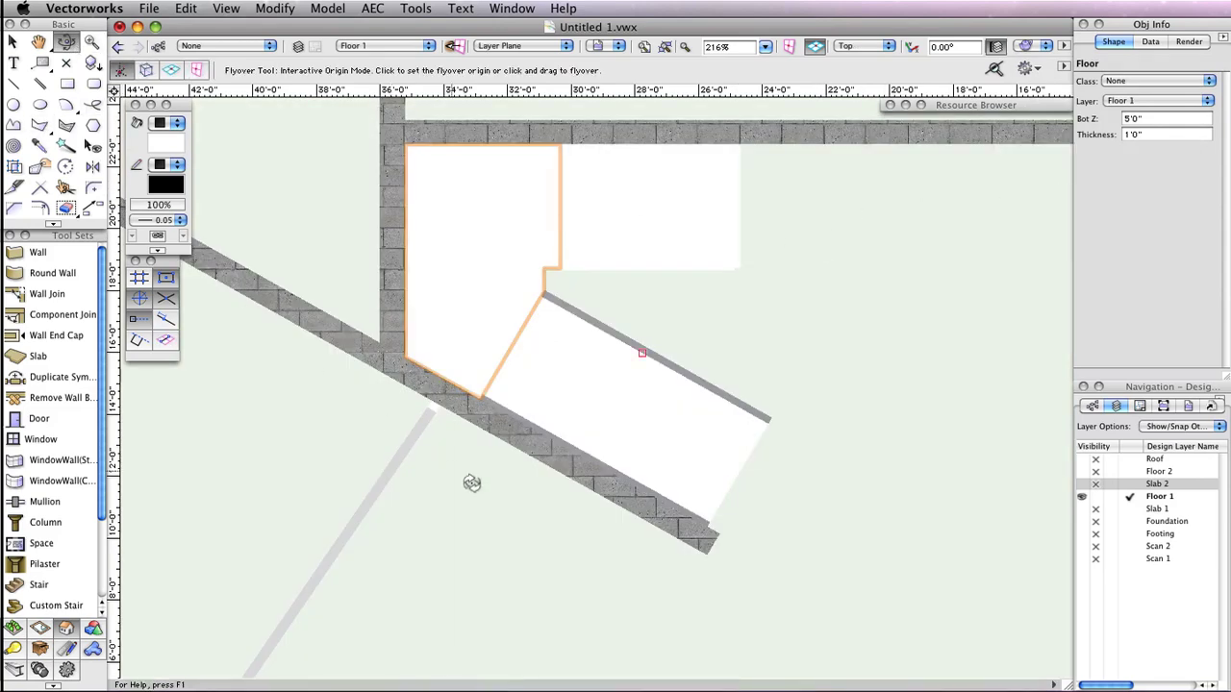
pyautogui.moveTo(539, 523); pyautogui.dragTo(638, 382)
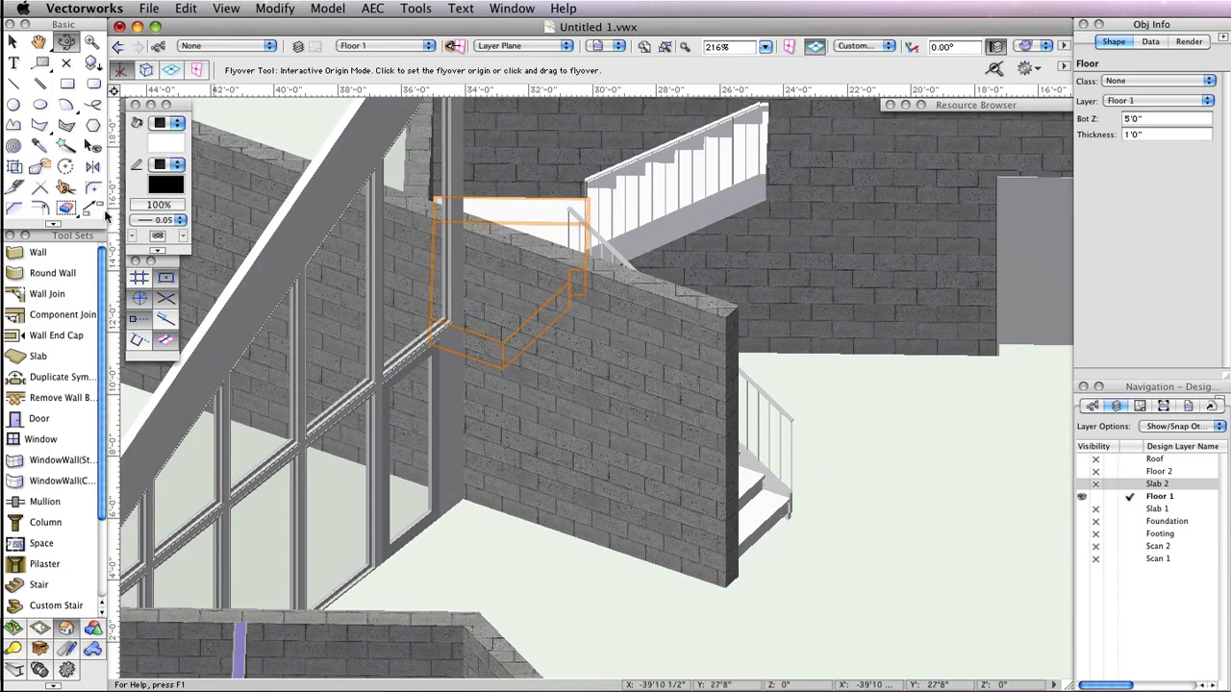
pyautogui.click(39, 168)
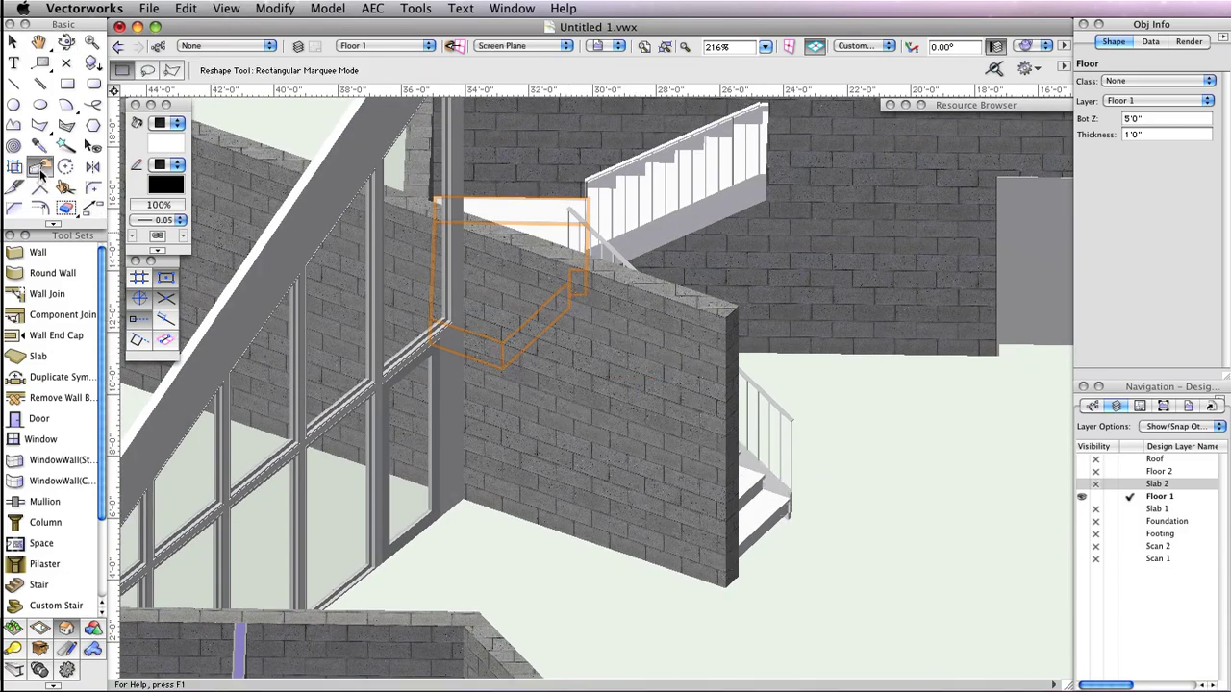
# Add a 3D peak along the top of the brick wall beside the stairs
pyautogui.click(669, 569)
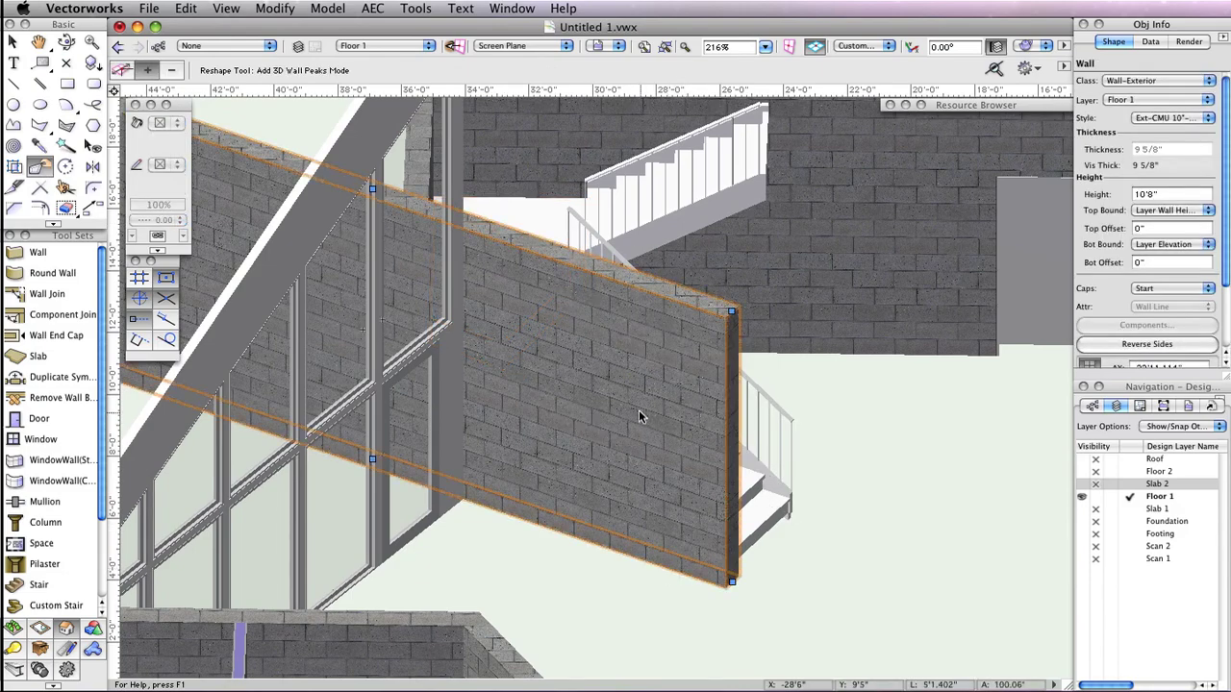
pyautogui.click(150, 71)
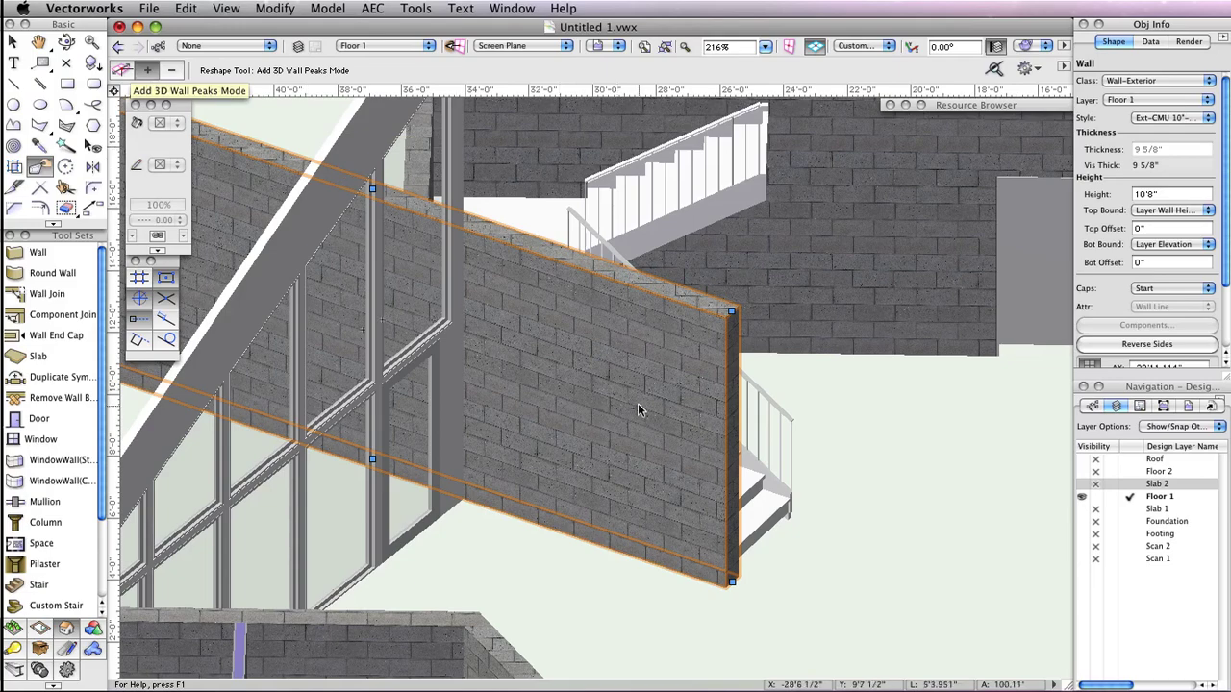
pyautogui.click(734, 312)
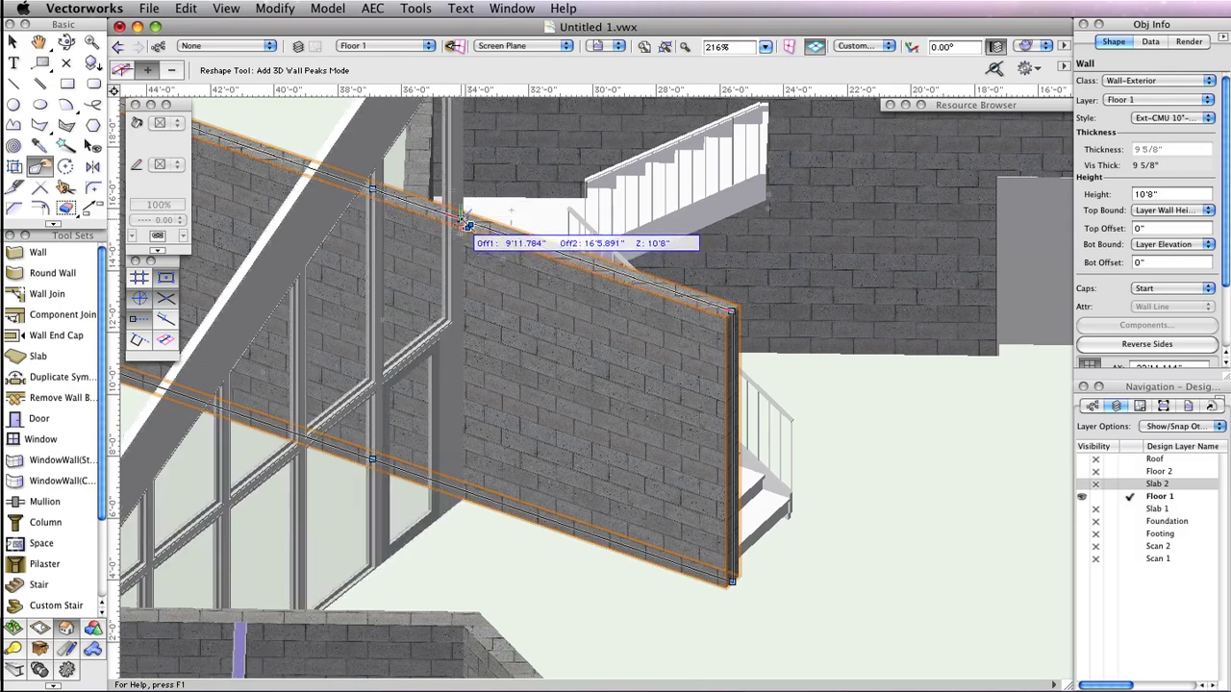
pyautogui.click(467, 223)
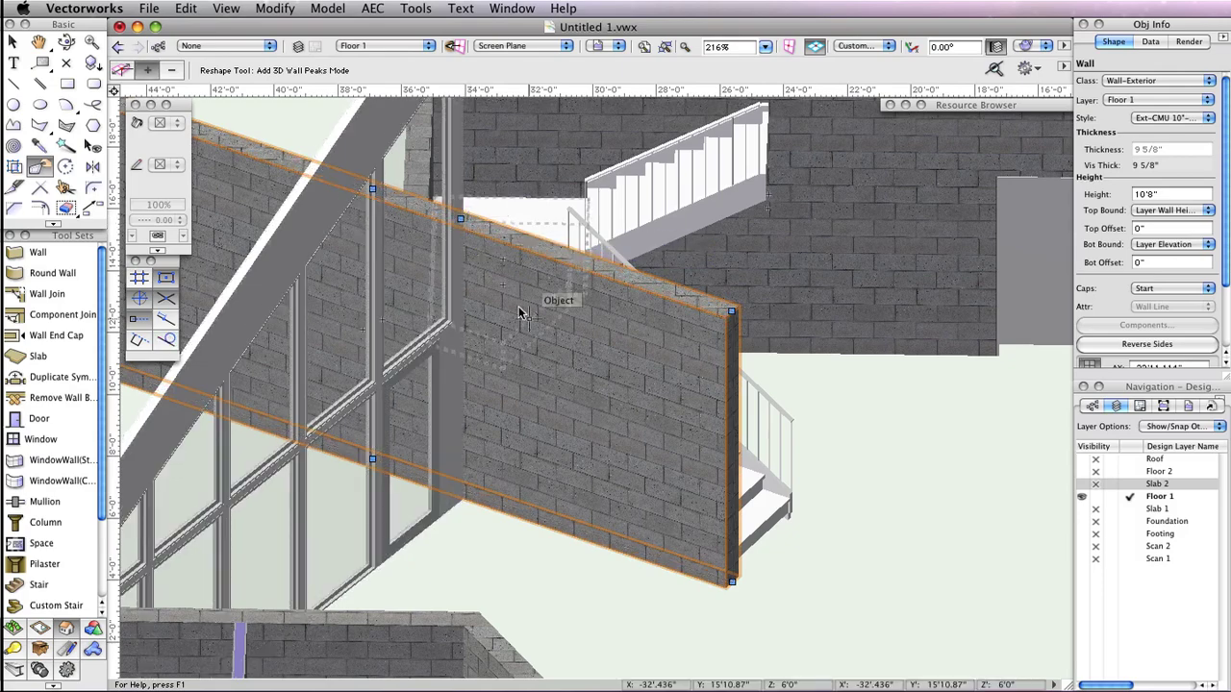
# Drop the wall's top end corner by 4'0" so the wall slopes with the stair
pyautogui.click(121, 70)
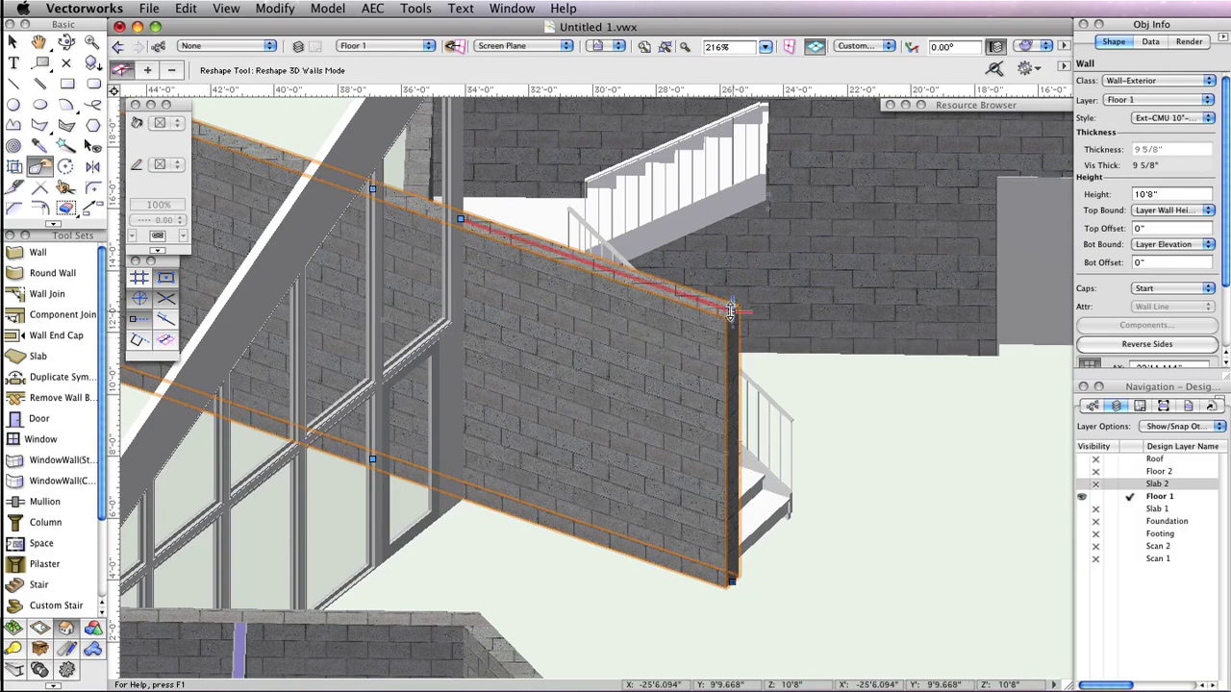
pyautogui.moveTo(731, 310); pyautogui.dragTo(733, 337)
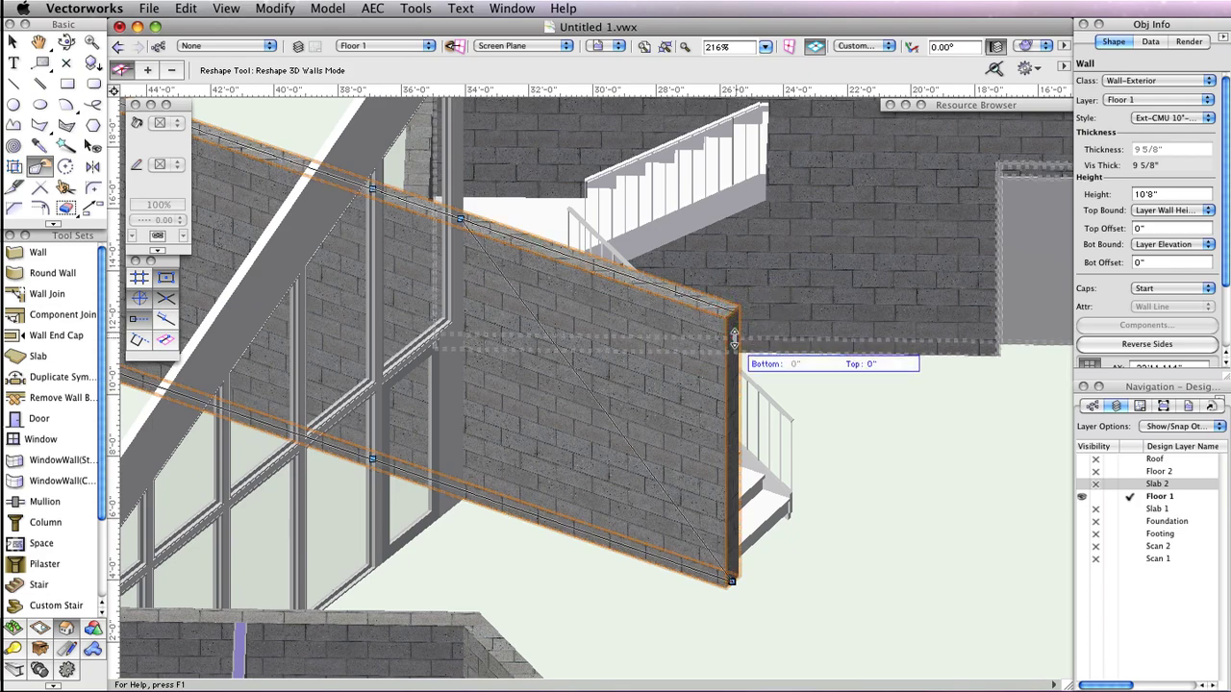
pyautogui.press('Tab')
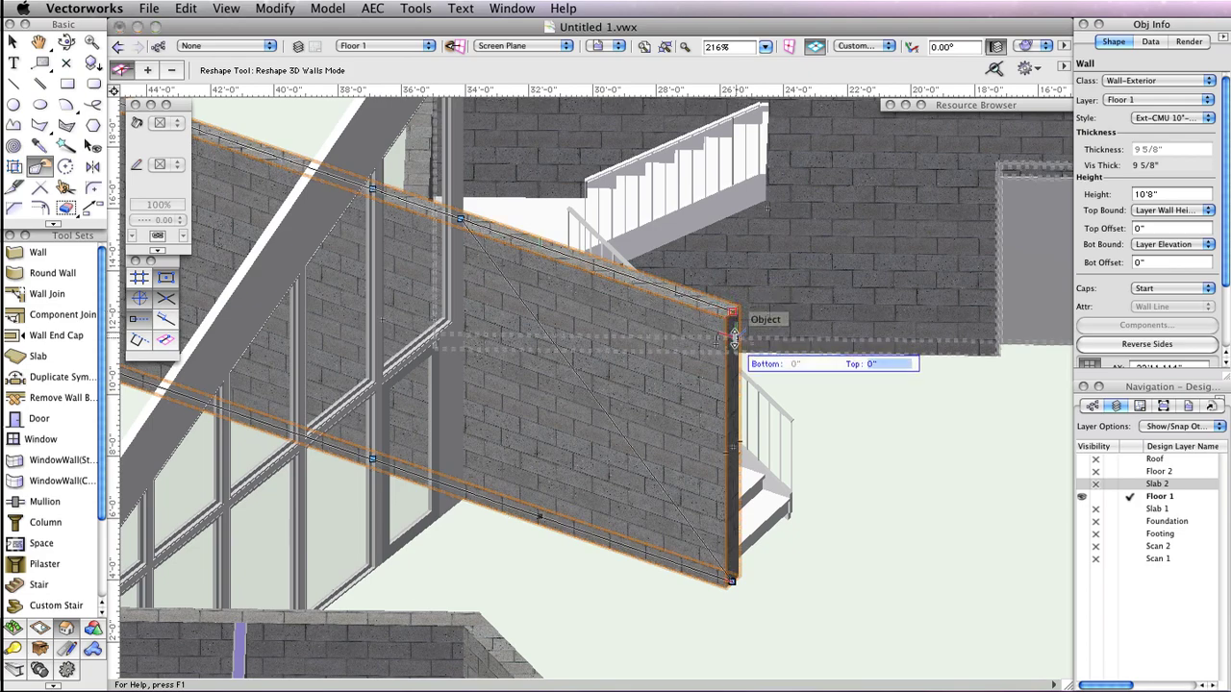
pyautogui.write("4'")
pyautogui.press('Return')
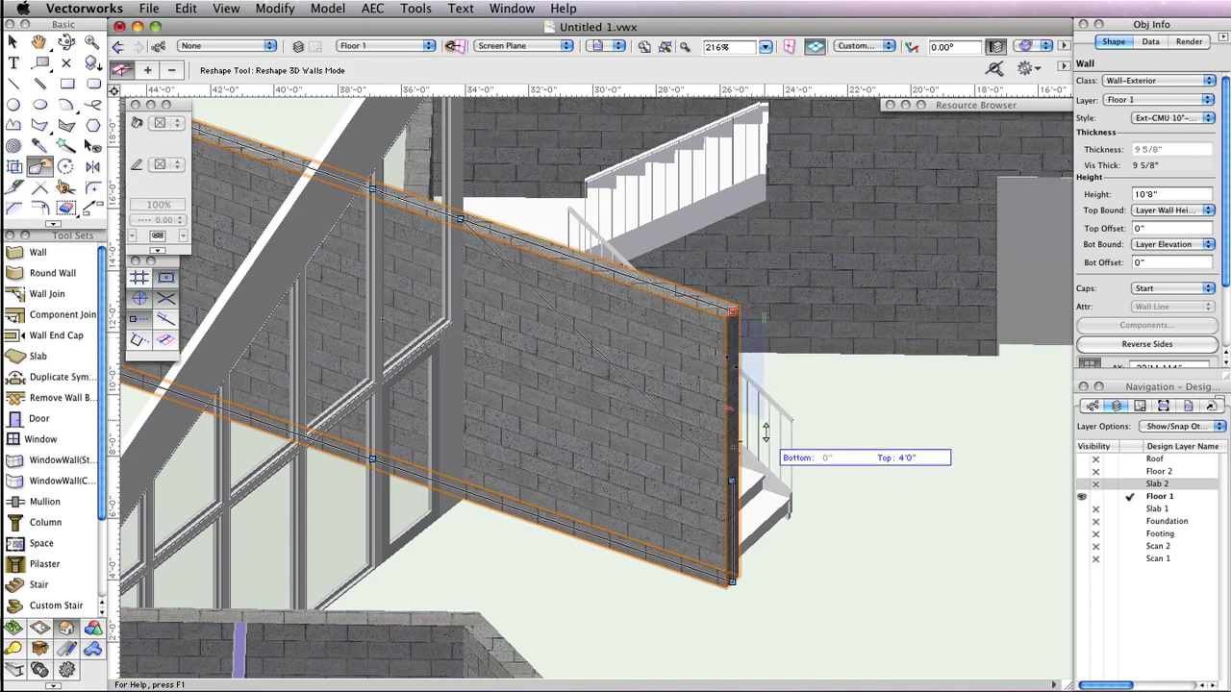
pyautogui.click(728, 458)
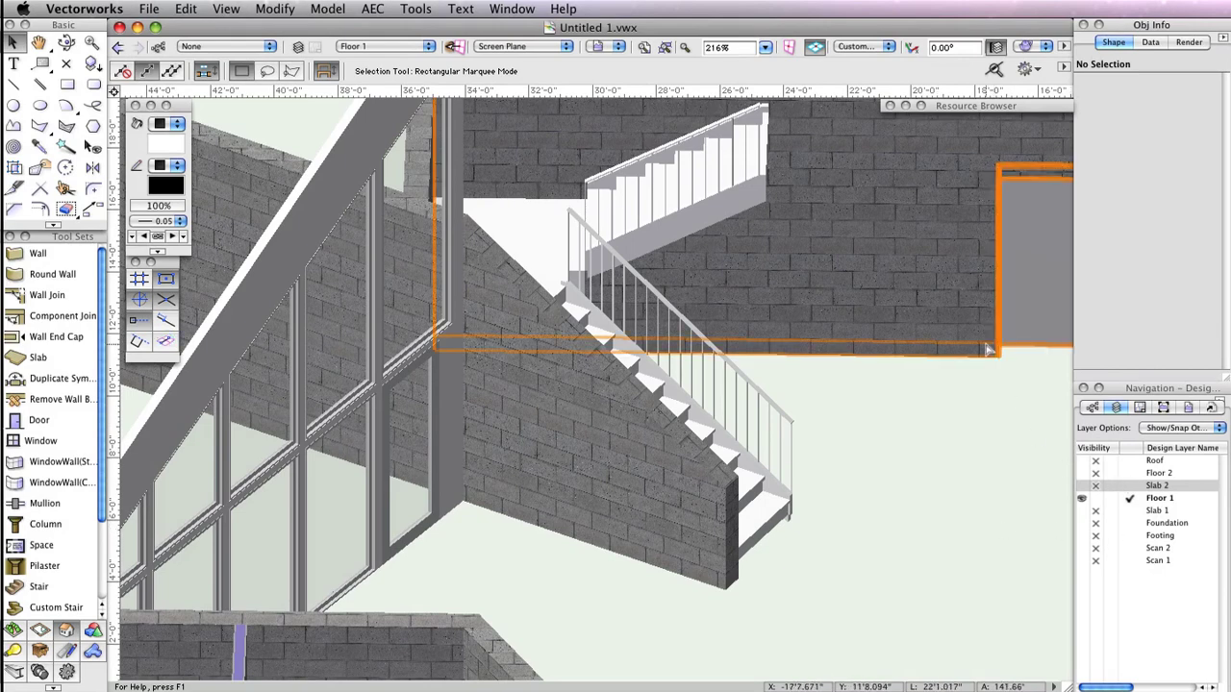
# Make Slab 2 the active layer, set layer options to Active Only, and fit to objects
pyautogui.click(857, 46)
pyautogui.click(1128, 486)
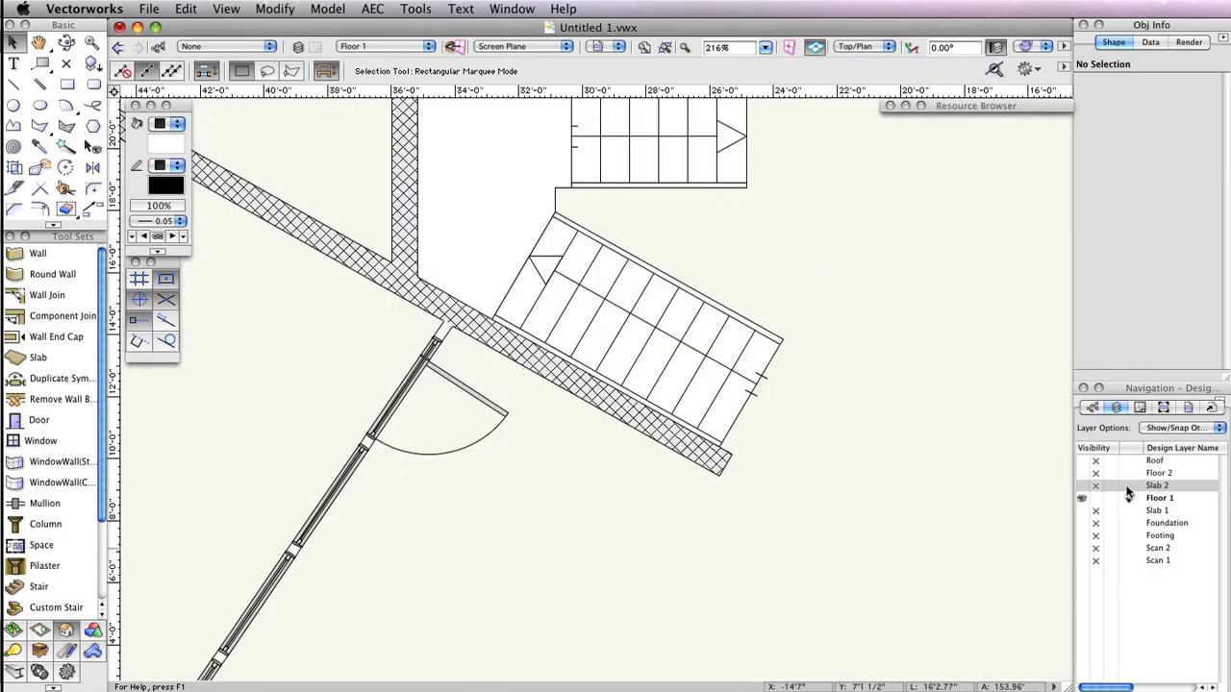
pyautogui.click(1191, 428)
pyautogui.click(1168, 385)
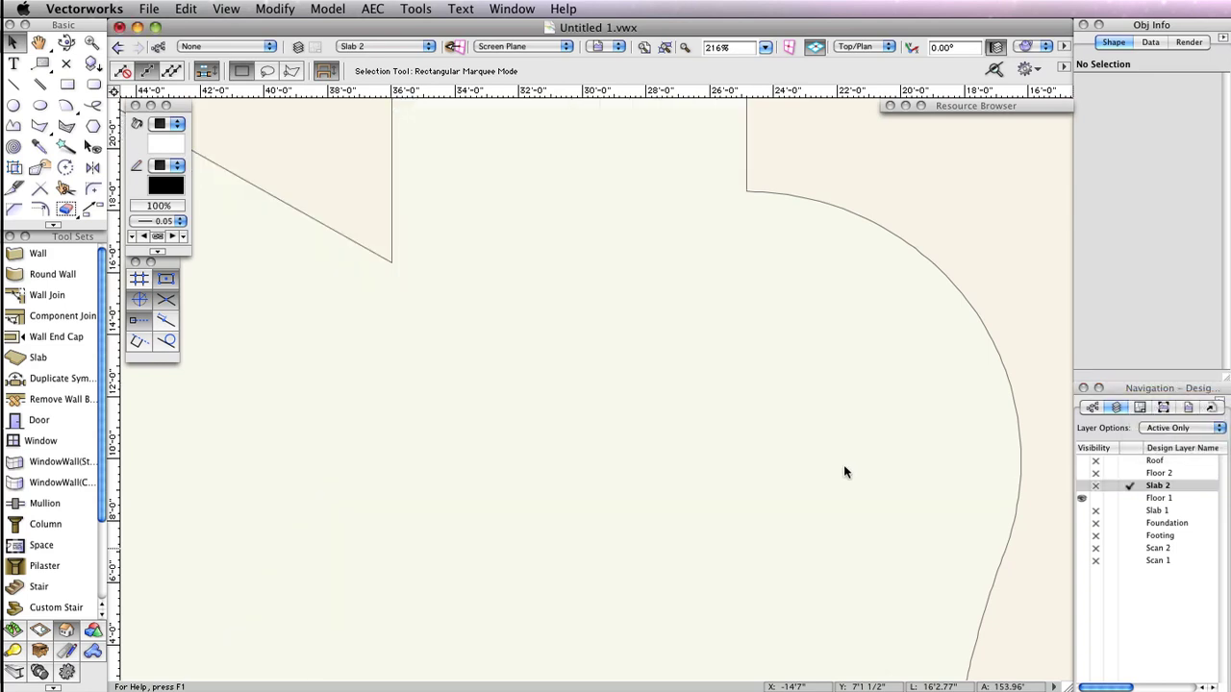
pyautogui.click(664, 46)
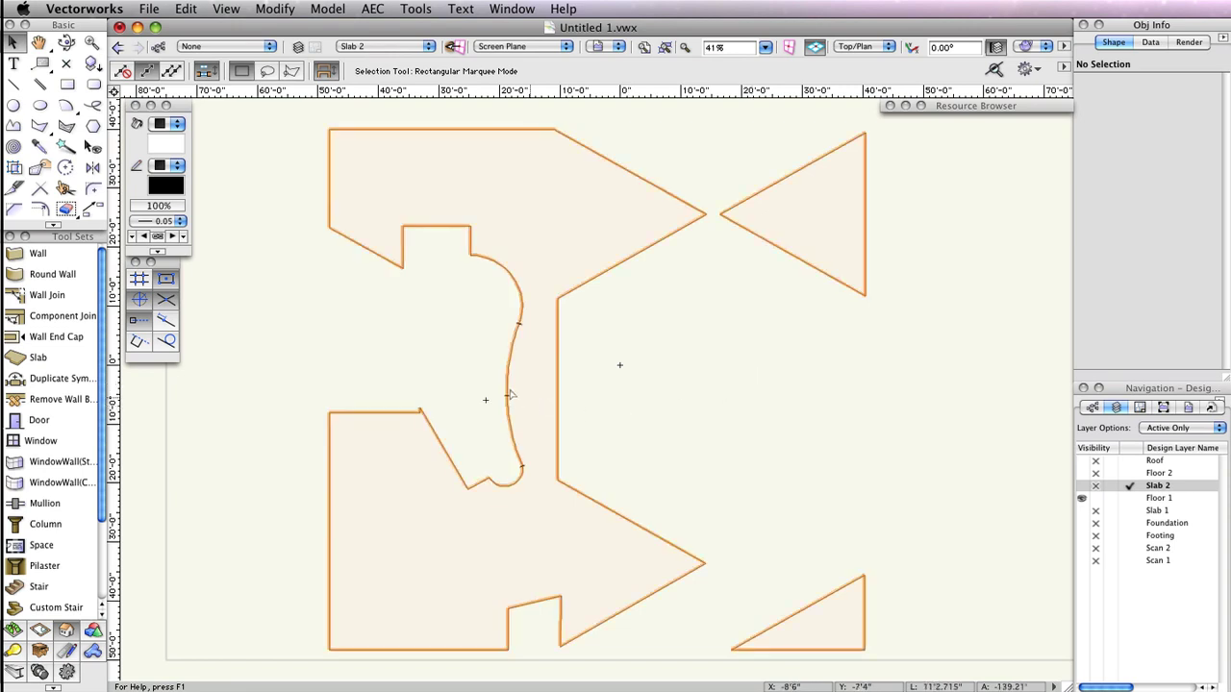
# Zoom in and pan to centre the curved edge of the Slab 2 outline
pyautogui.scroll(3, 507, 383)
pyautogui.scroll(3, 506, 383)
pyautogui.moveTo(615, 338); pyautogui.dragTo(667, 371)
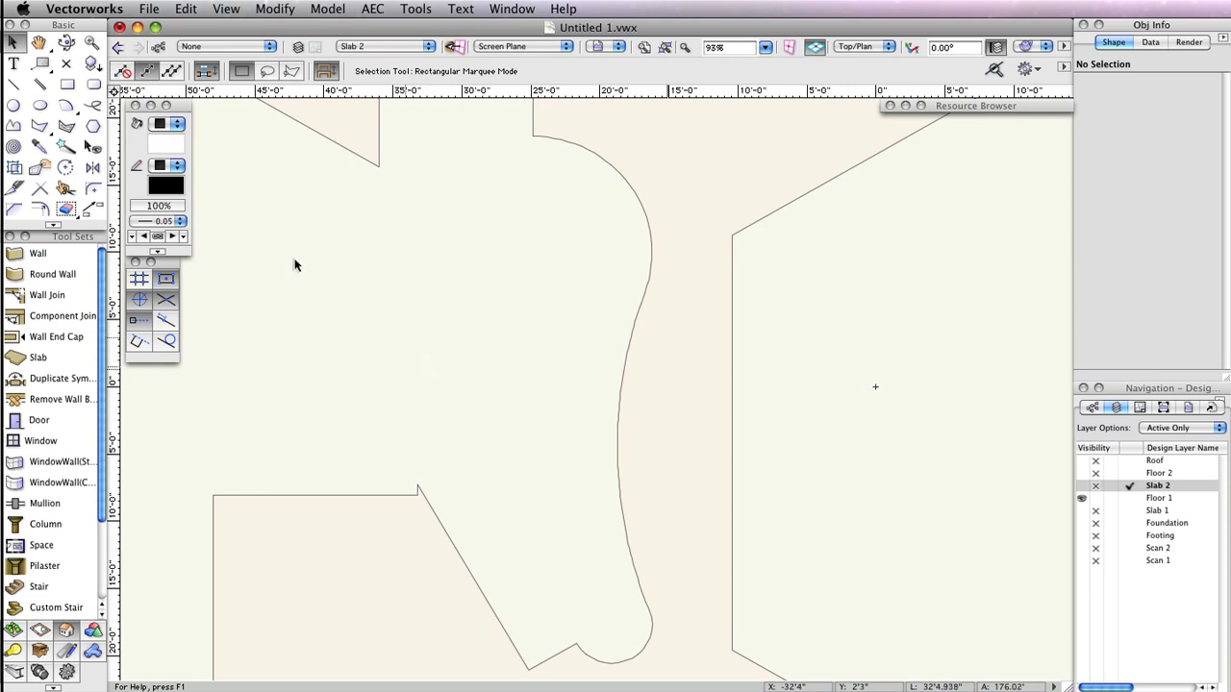
# Trace the upper bulge of the slab edge with a three-point arc
pyautogui.click(63, 109)
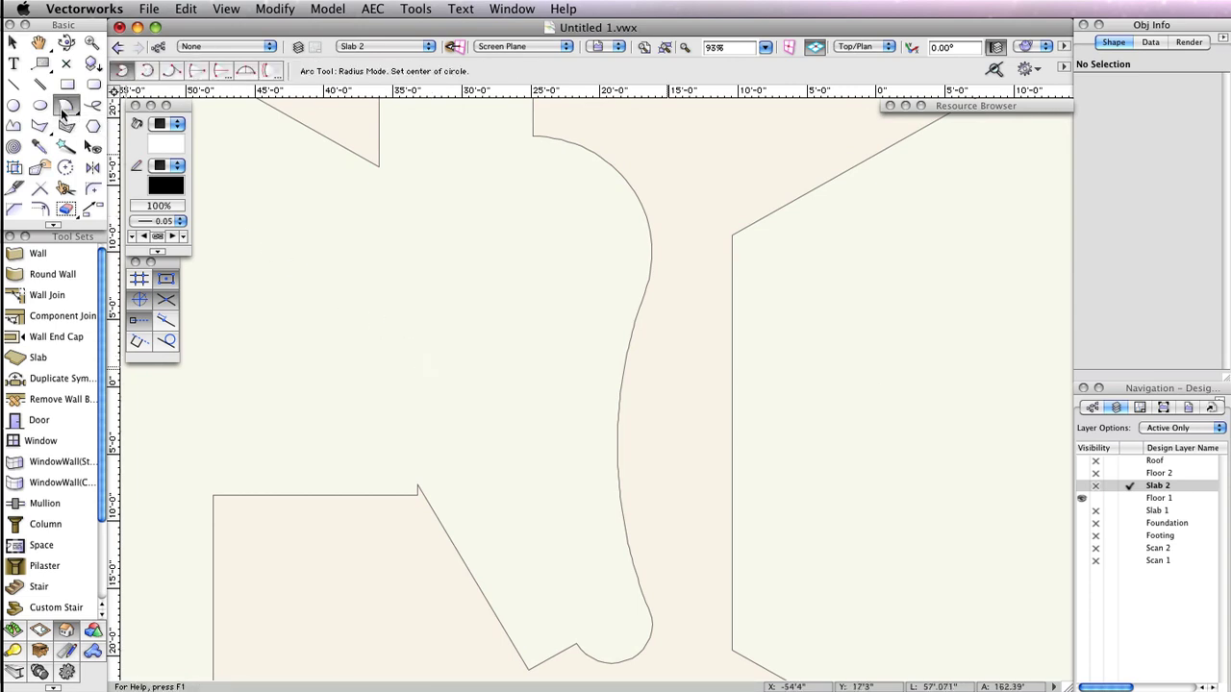
pyautogui.click(146, 75)
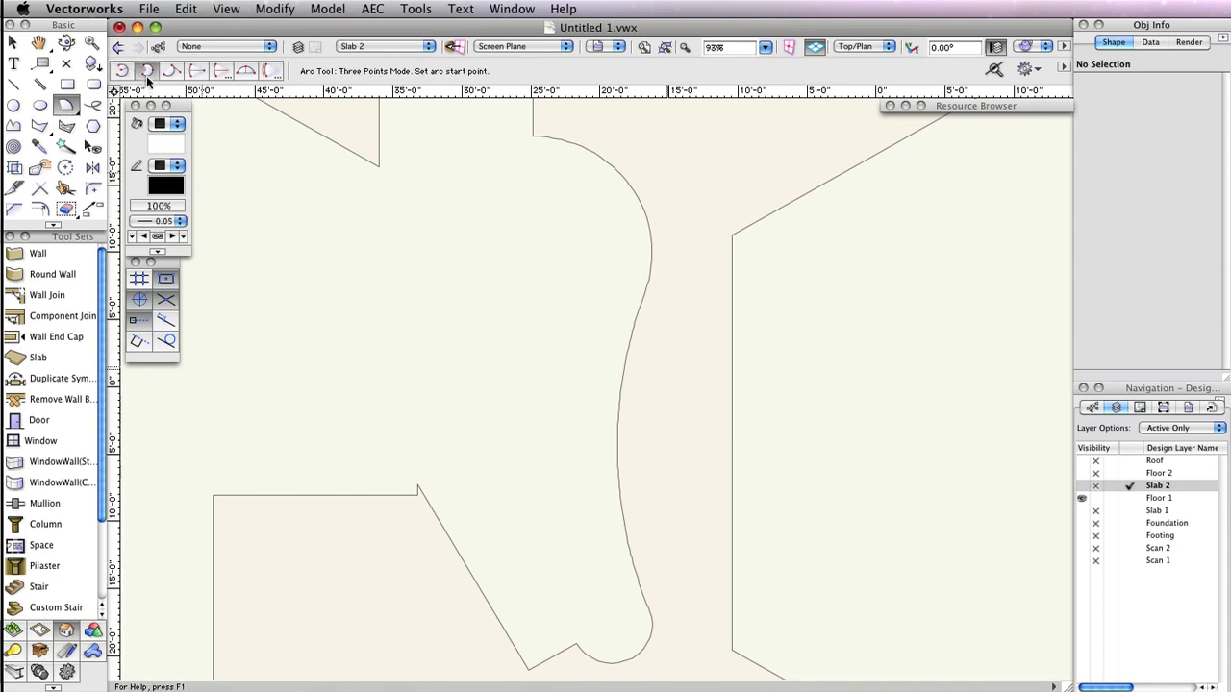
pyautogui.click(532, 137)
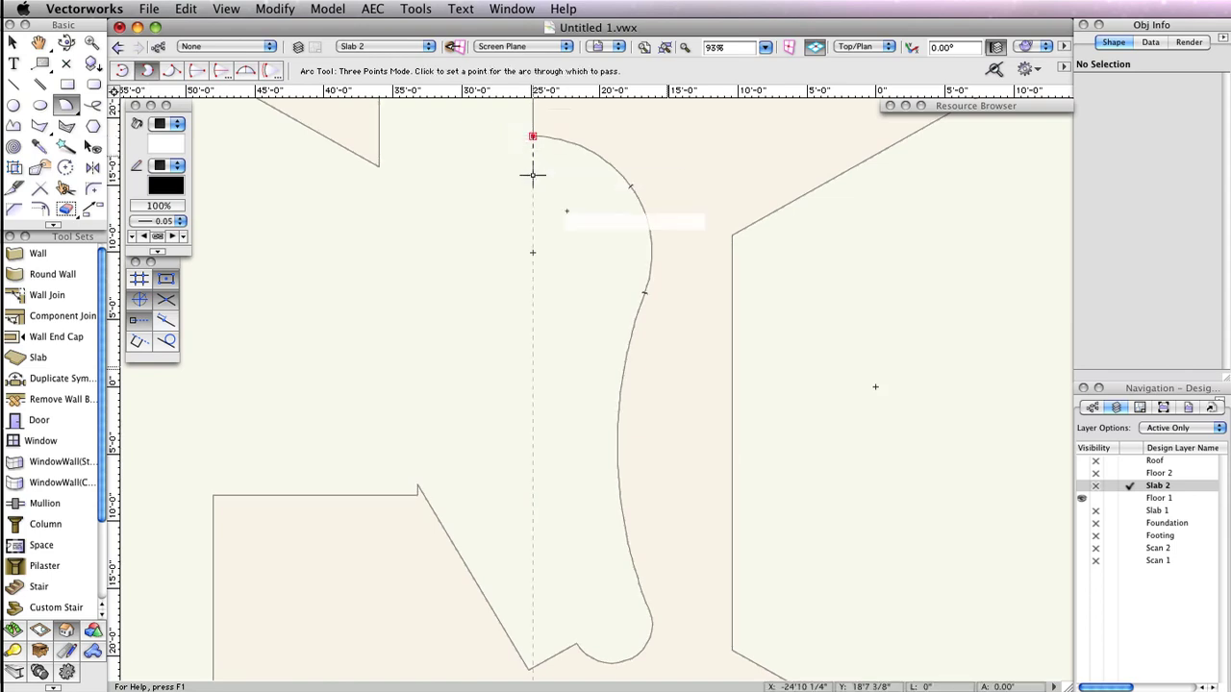
pyautogui.click(630, 185)
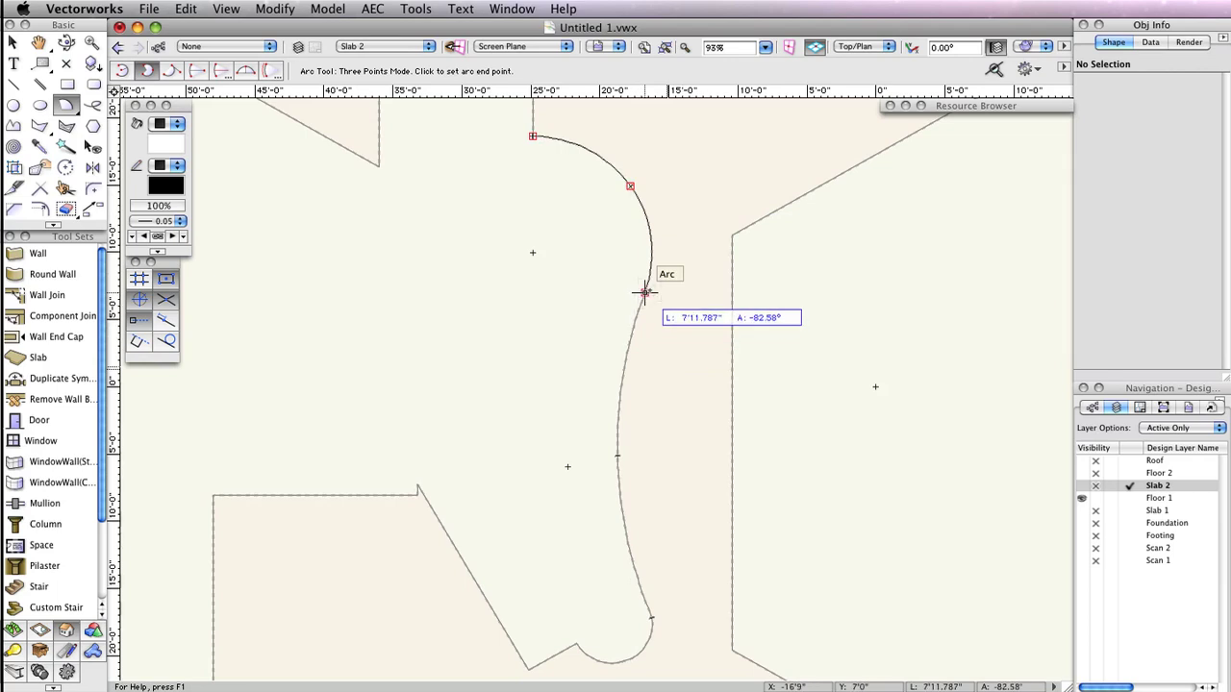
pyautogui.click(644, 292)
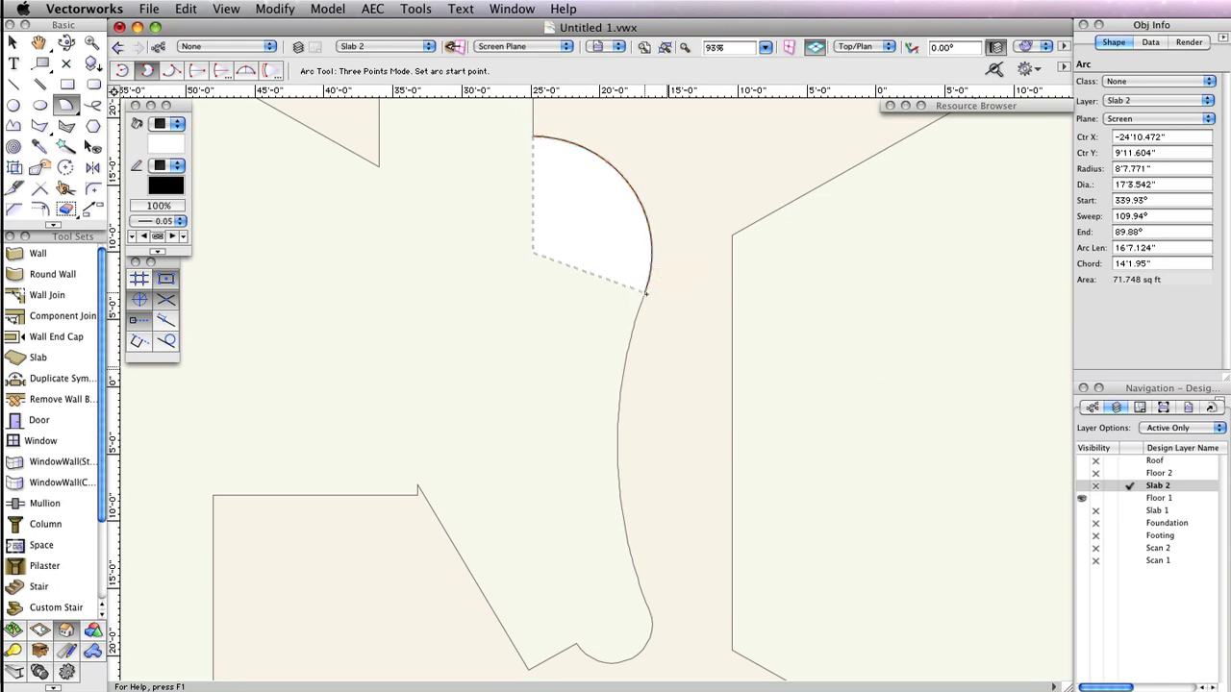
# Add arcs for the long middle curve and the small 2'11.188"-radius bottom curve
pyautogui.click(644, 293)
pyautogui.click(617, 456)
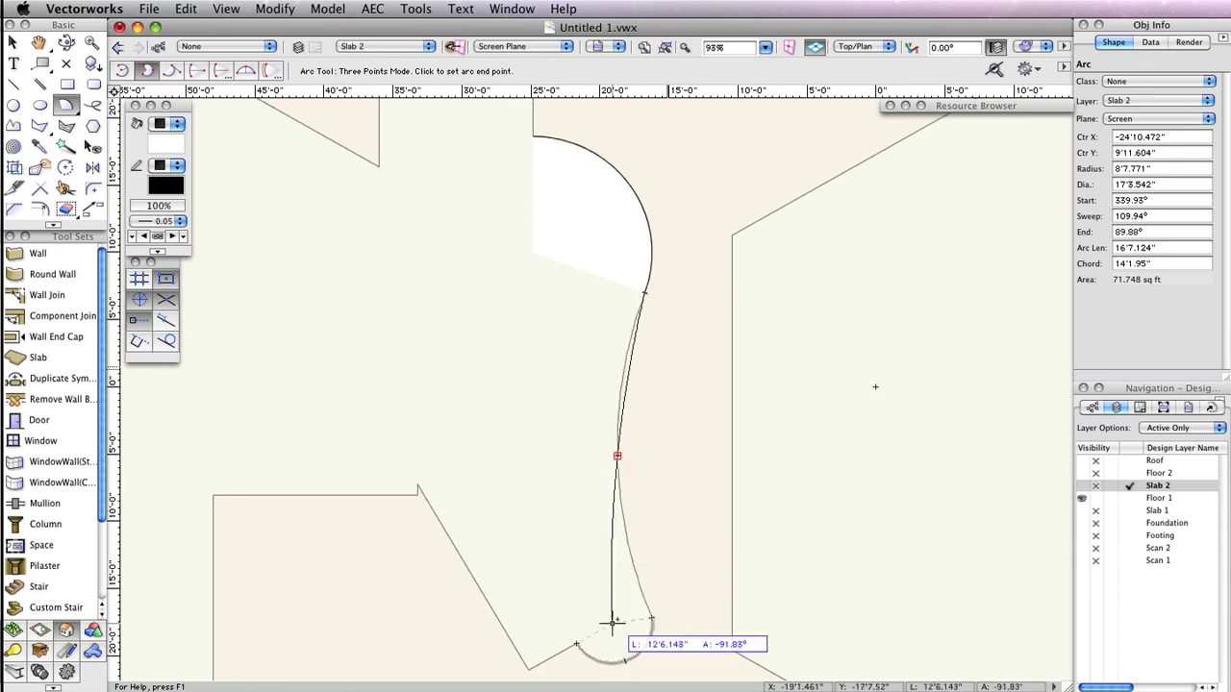
pyautogui.click(651, 617)
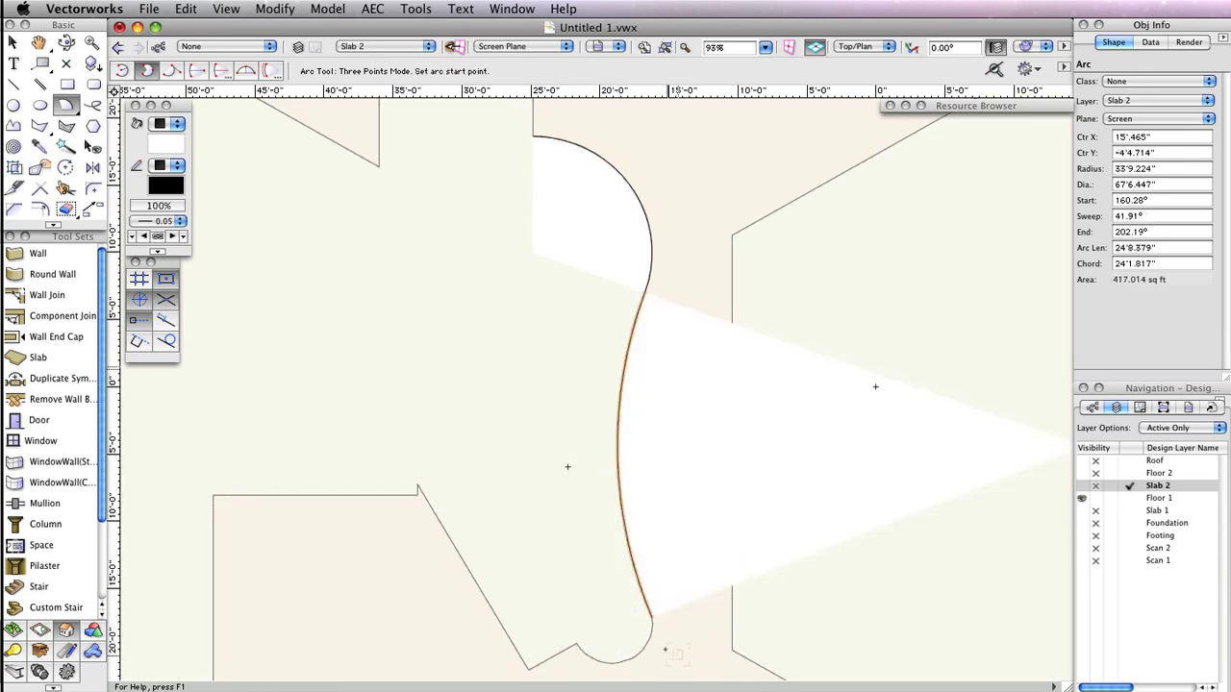
pyautogui.click(651, 617)
pyautogui.click(627, 644)
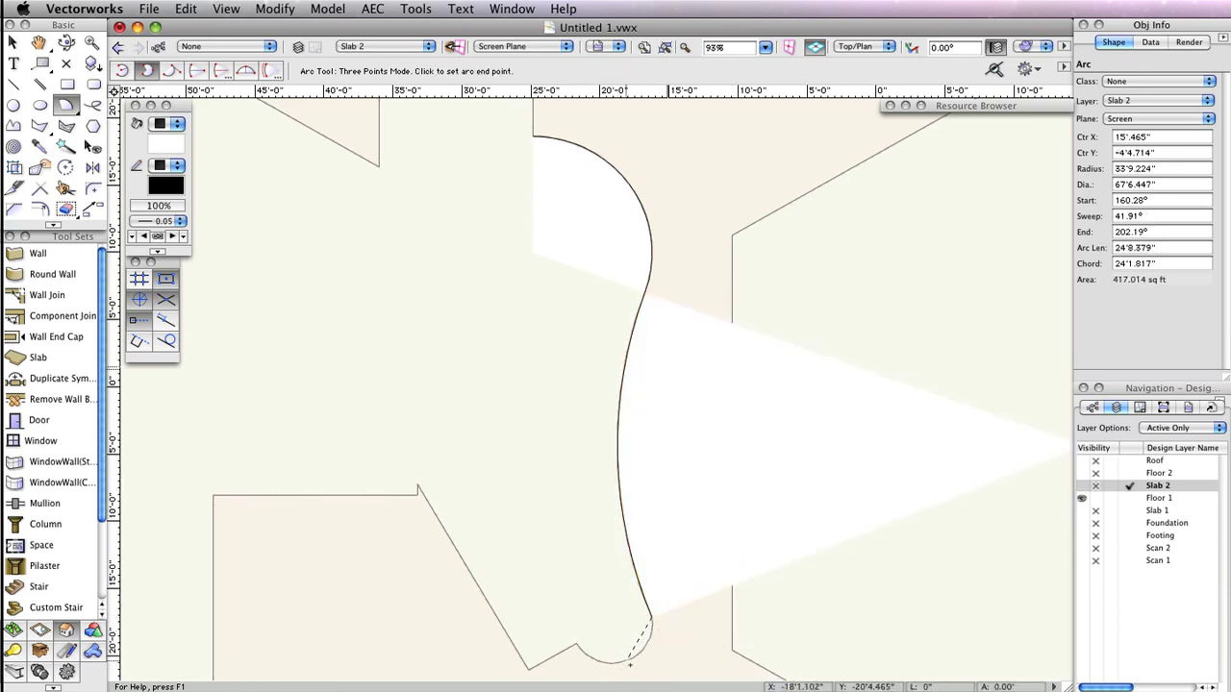
pyautogui.click(576, 642)
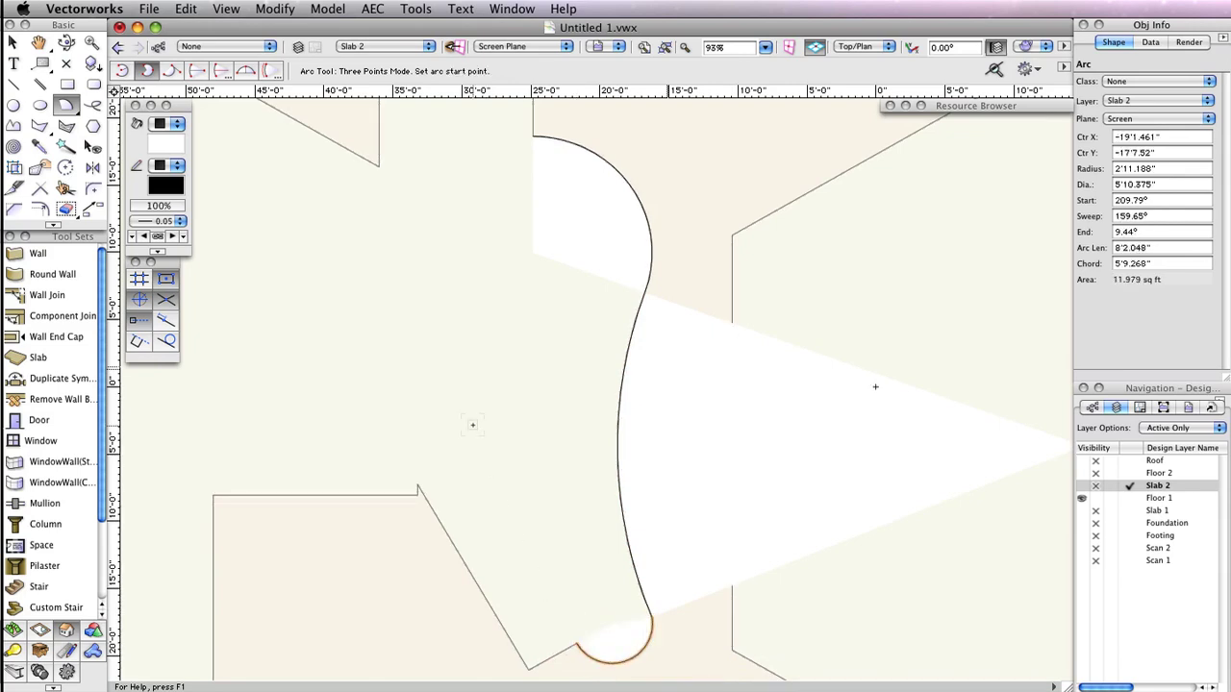
# Select the upper arc and bring up the Handrail (Curved) tool's preferences
pyautogui.press('x')
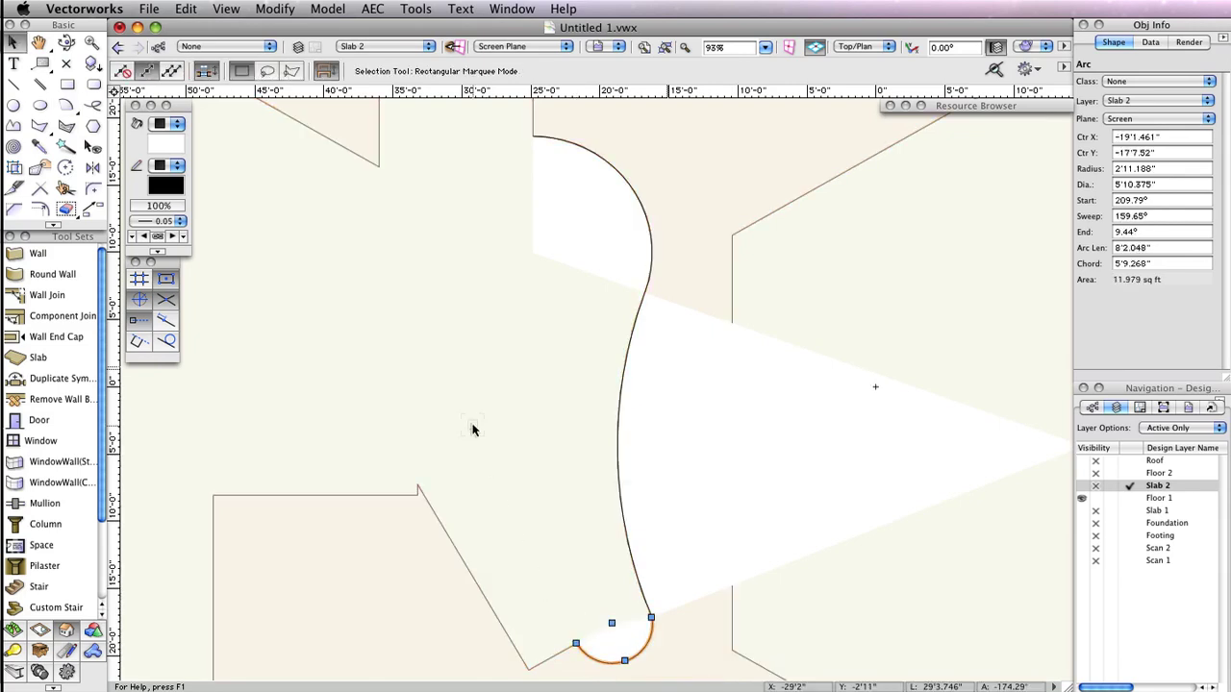
pyautogui.click(576, 198)
pyautogui.click(576, 198)
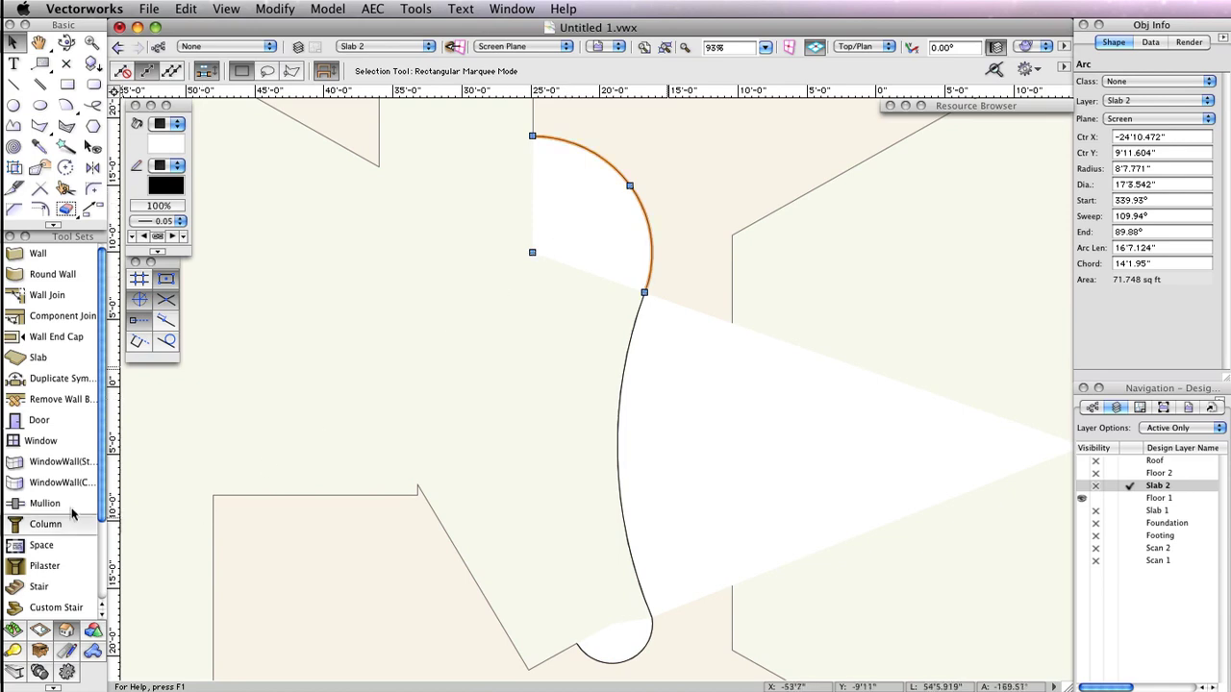
pyautogui.click(42, 652)
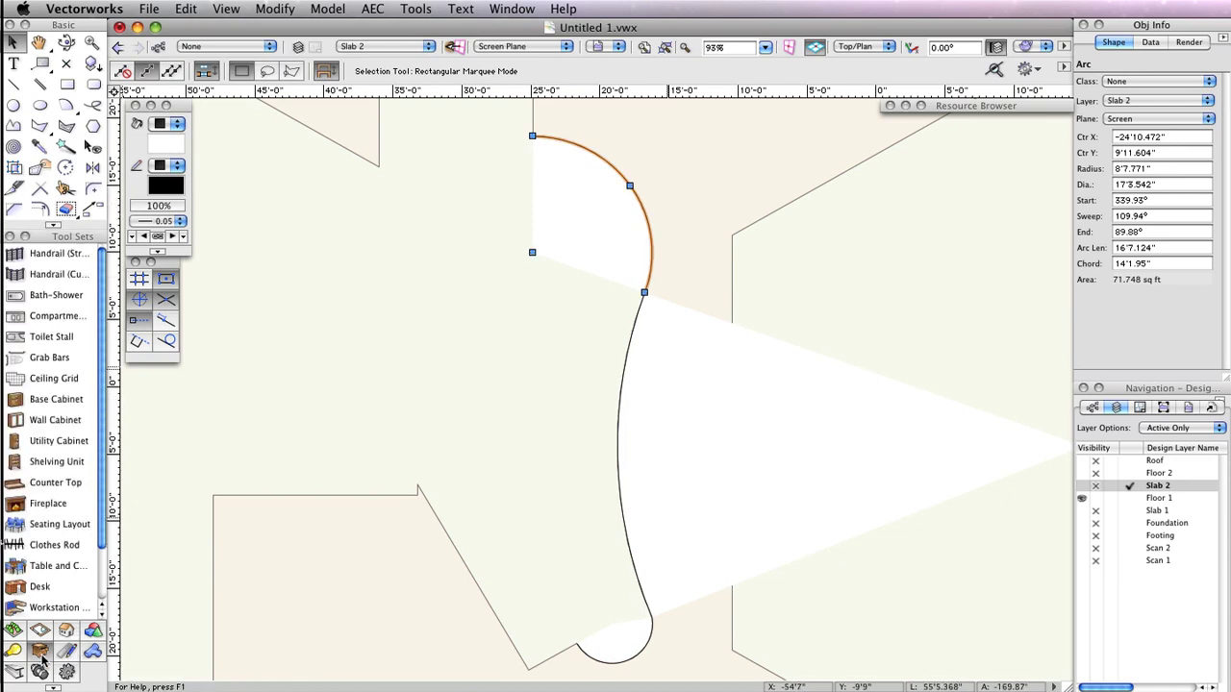
pyautogui.click(53, 274)
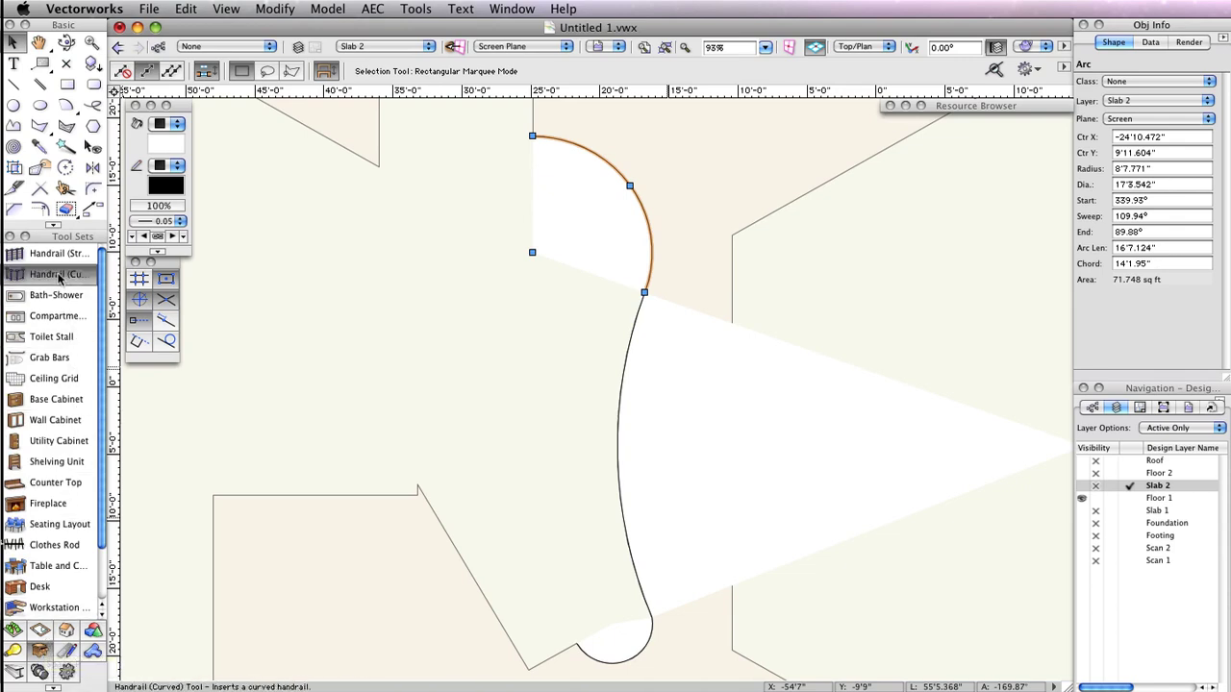
pyautogui.click(327, 101)
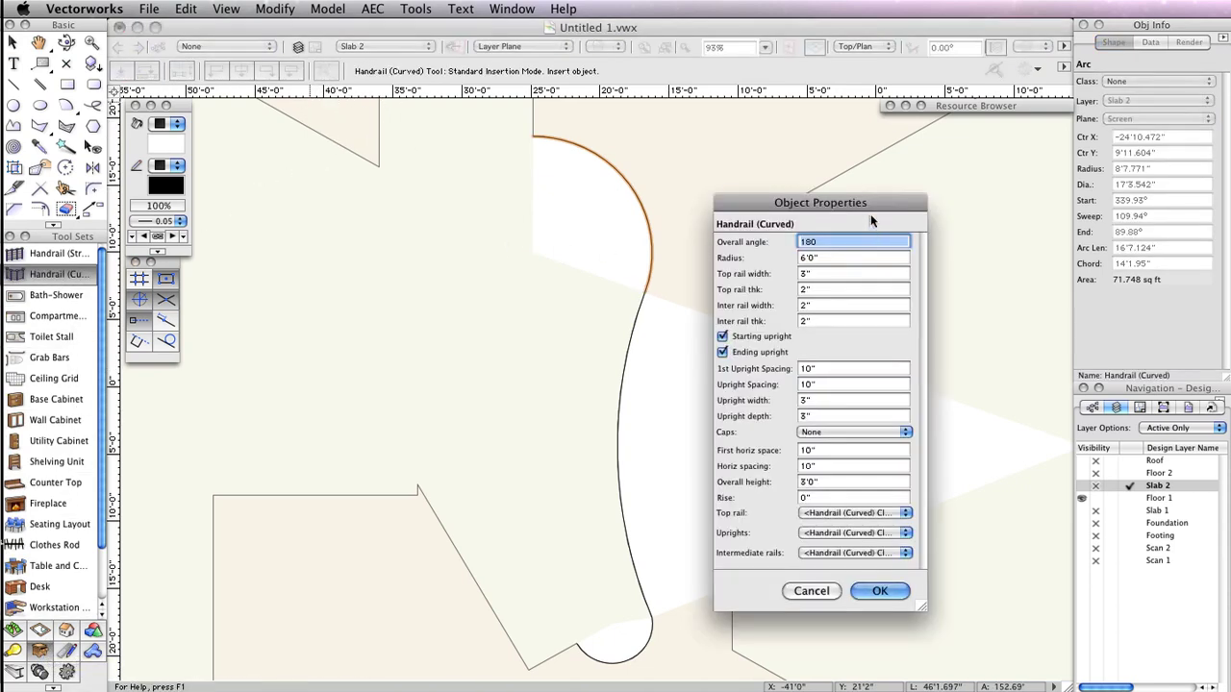
pyautogui.moveTo(868, 199); pyautogui.dragTo(948, 93)
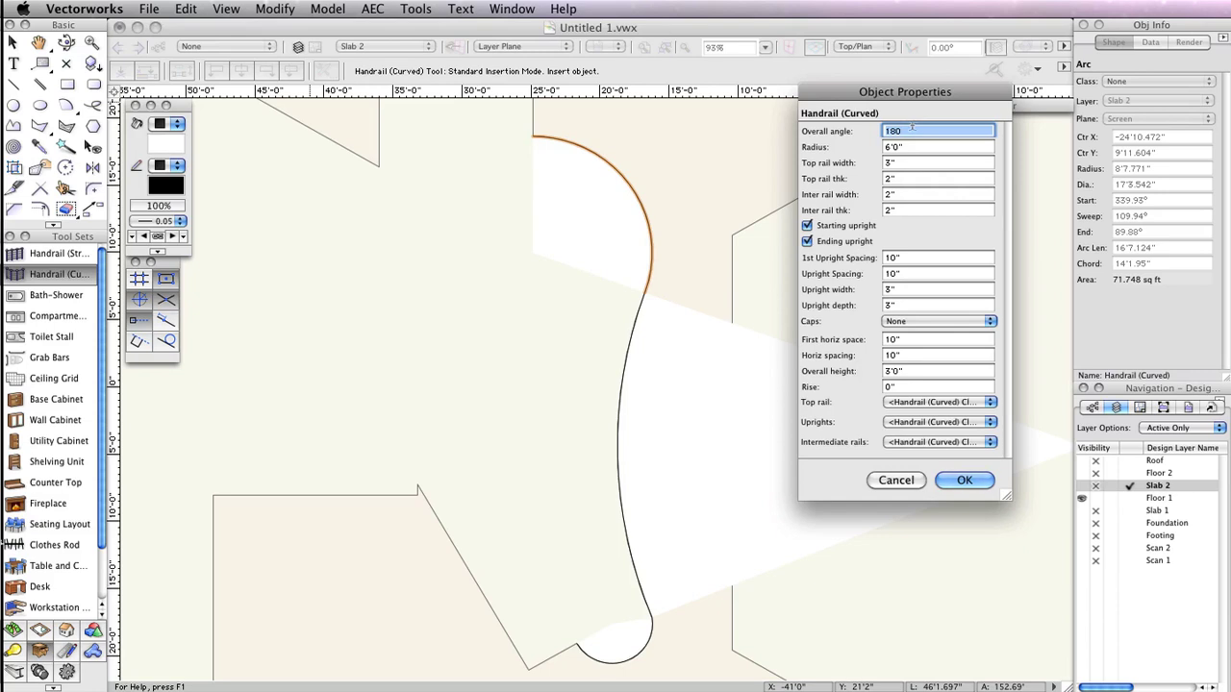
# Enter angle 109.94, radius 8'7.771", 1/2" rail and upright widths, and 5" spacings
pyautogui.write('109')
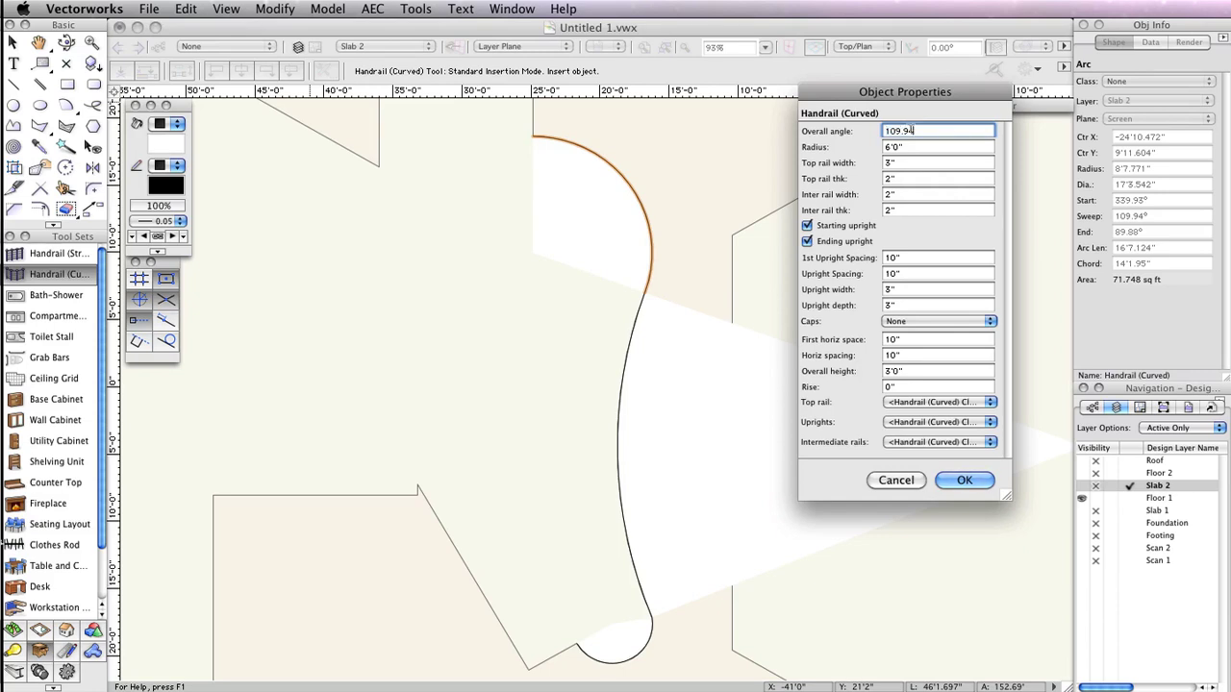
pyautogui.write('.94')
pyautogui.press('Tab')
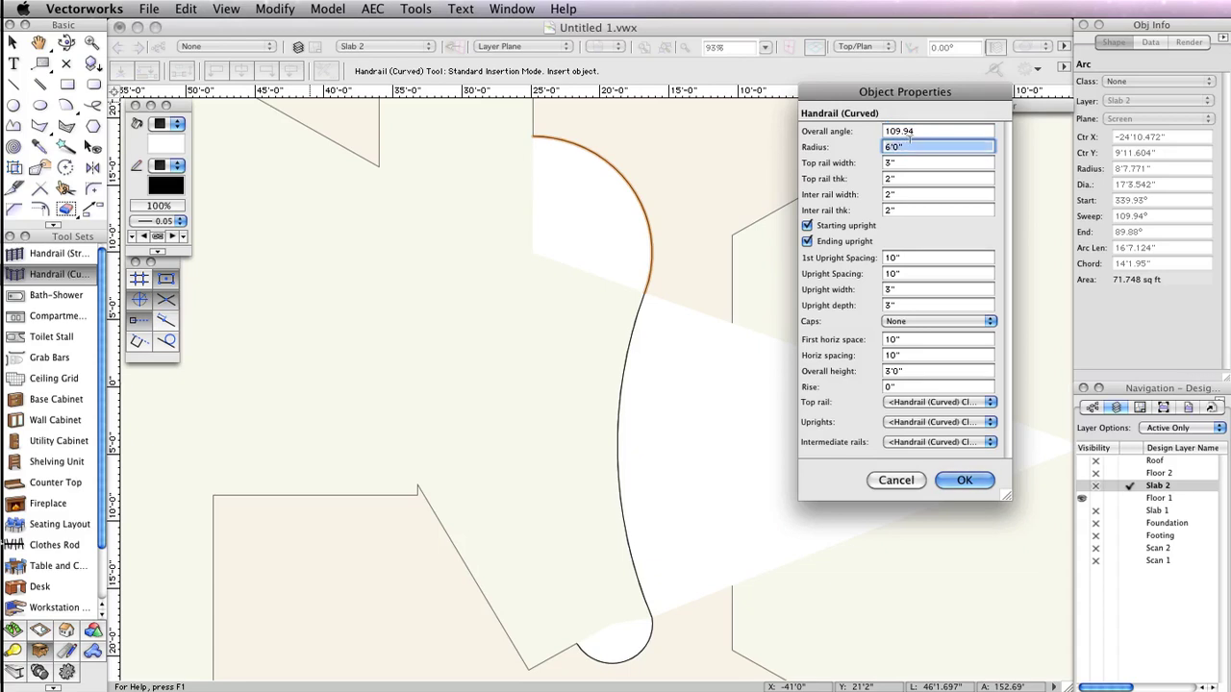
pyautogui.write("8'7.771")
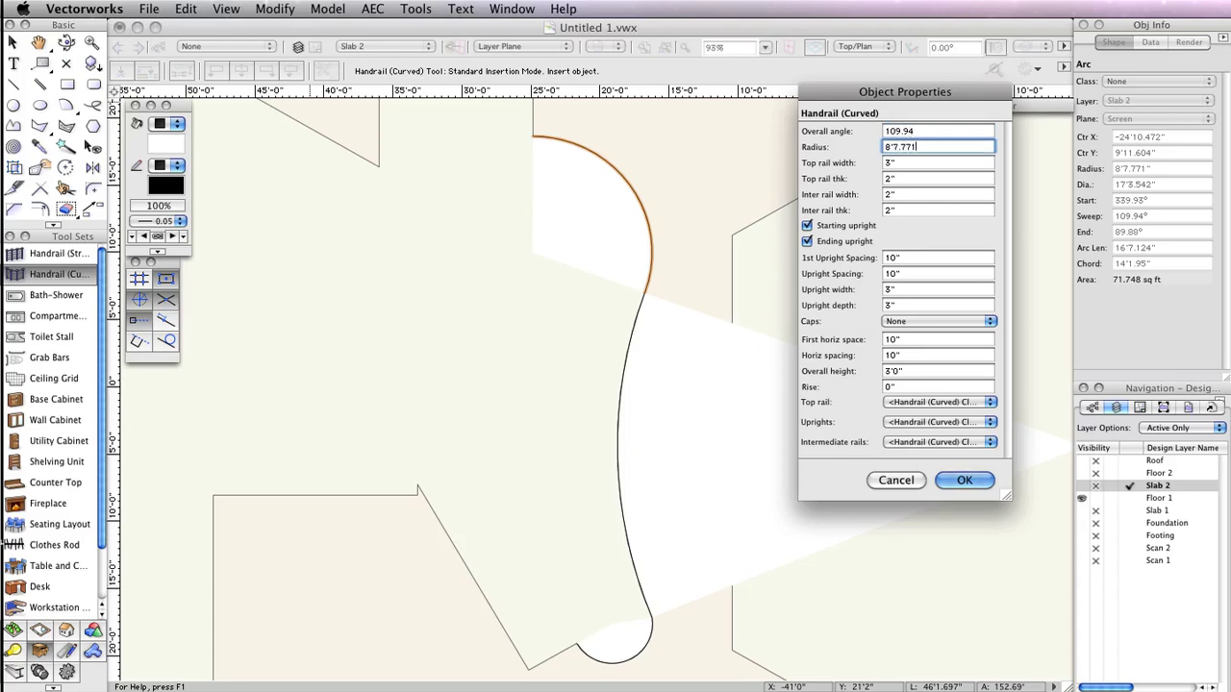
pyautogui.press('Tab')
pyautogui.write('1/2')
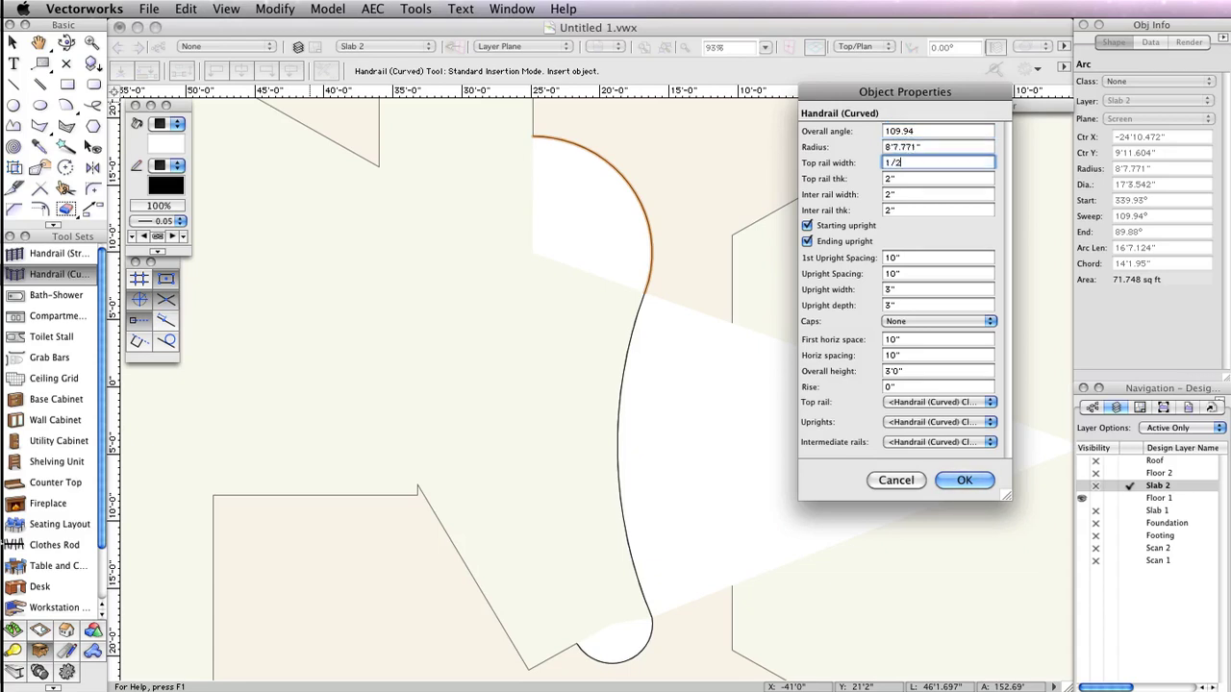
pyautogui.press('Tab')
pyautogui.press('Tab')
pyautogui.write('1/2')
pyautogui.press('Tab')
pyautogui.press('Tab')
pyautogui.write('5')
pyautogui.press('Tab')
pyautogui.write('5')
pyautogui.press('Tab')
pyautogui.write('1/2')
pyautogui.press('Tab')
pyautogui.write('1/2')
pyautogui.press('Tab')
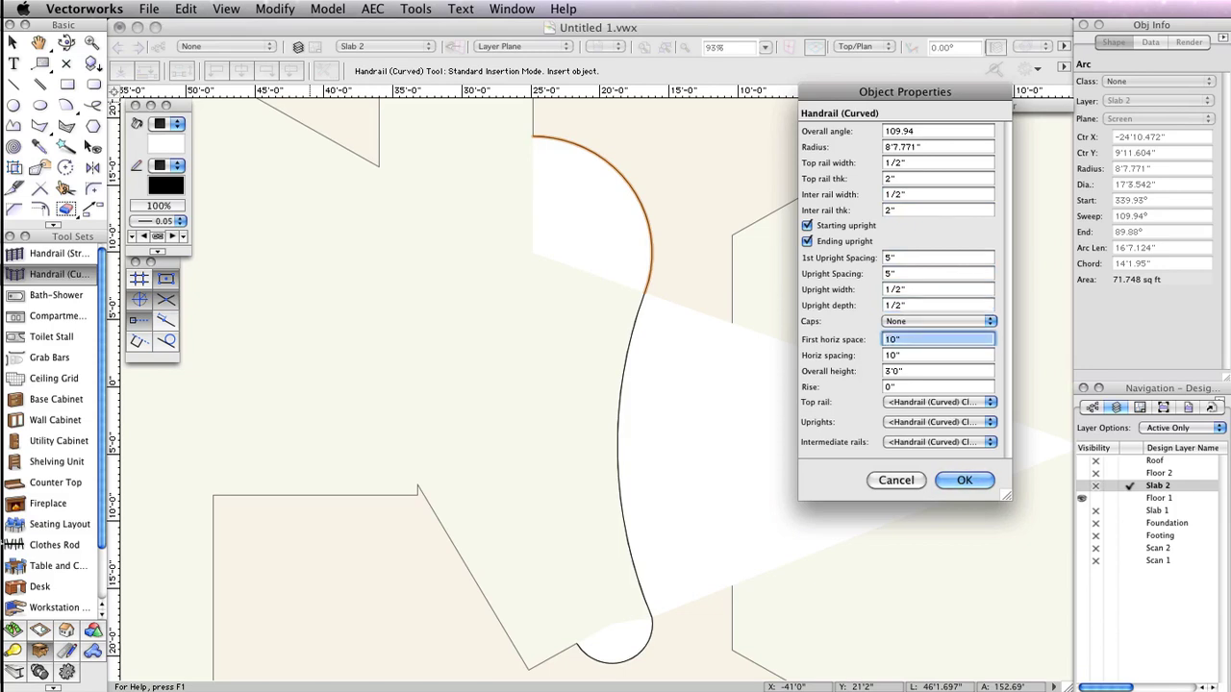
# Place a curved handrail along the upper arc, anchored at the arc's end
pyautogui.click(966, 480)
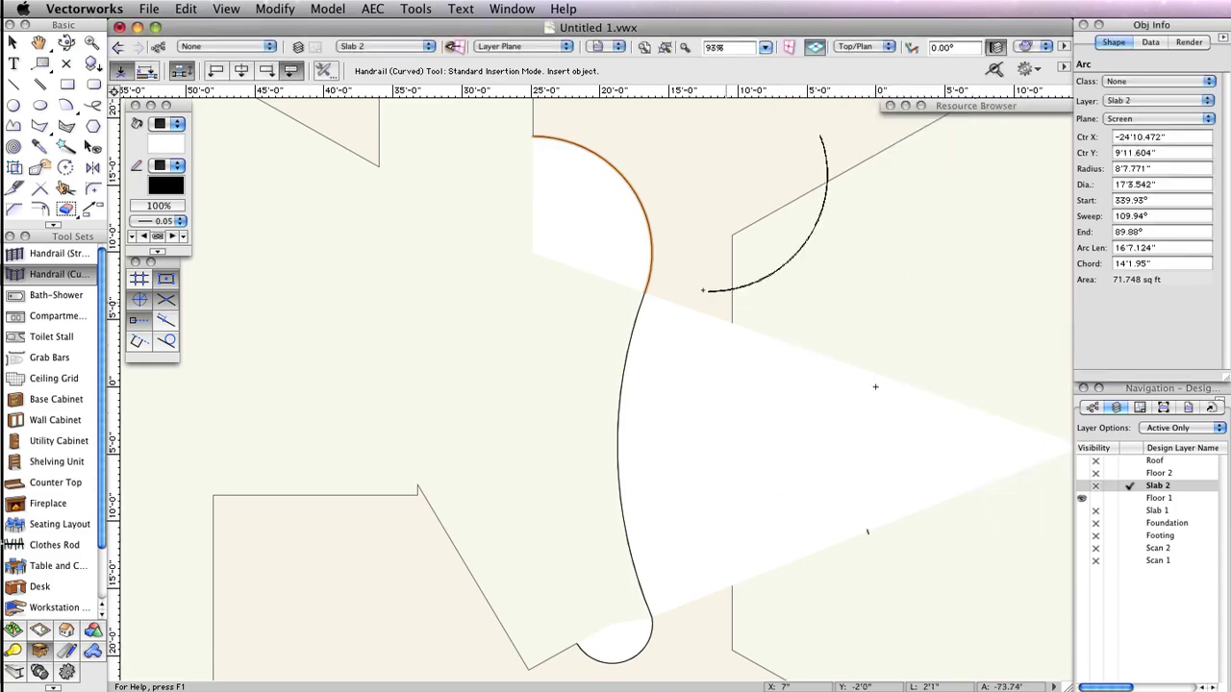
pyautogui.click(644, 293)
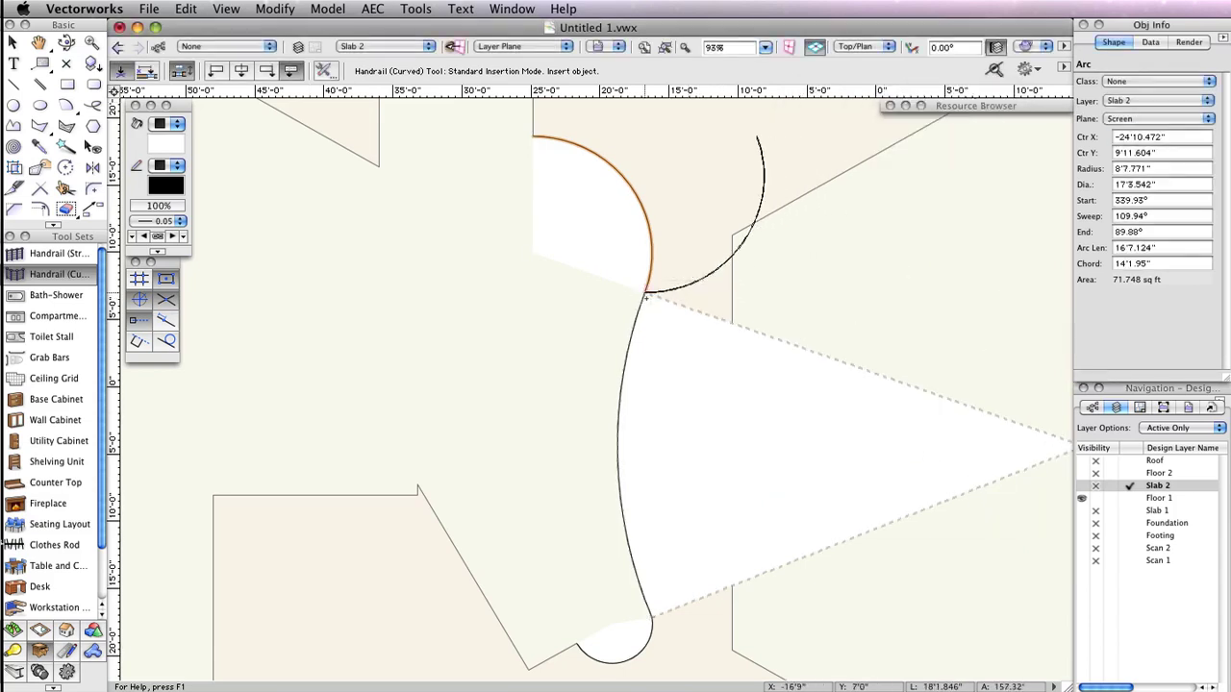
pyautogui.click(692, 161)
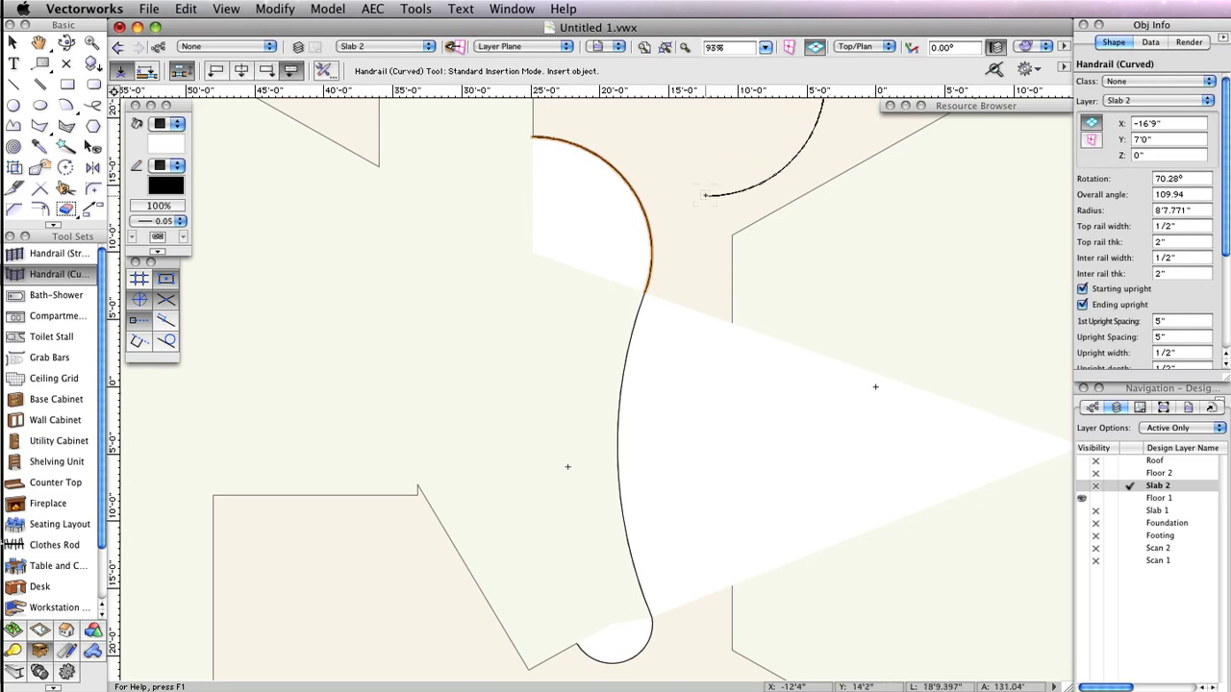
pyautogui.click(13, 42)
# Add a second curved handrail along the middle arc with angle 41.91 and radius 33'9.224"
pyautogui.click(620, 452)
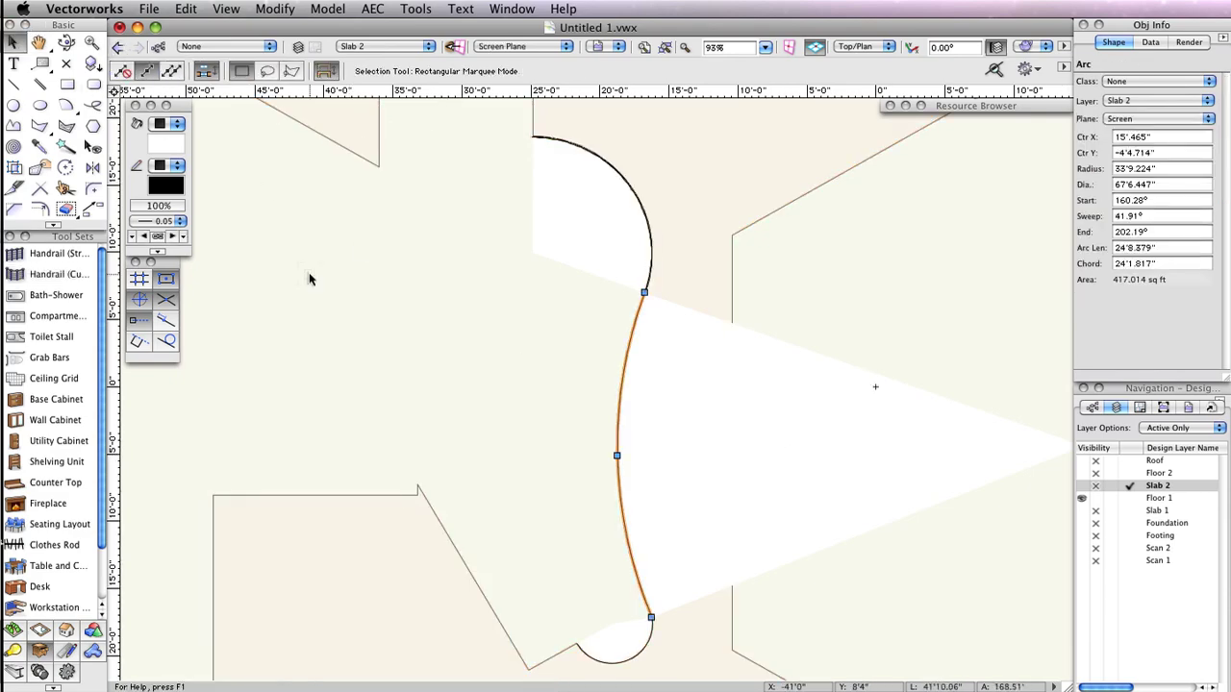
pyautogui.doubleClick(58, 274)
pyautogui.moveTo(852, 193); pyautogui.dragTo(915, 105)
pyautogui.write('41.91')
pyautogui.press('Tab')
pyautogui.write("33'9.224")
pyautogui.click(920, 498)
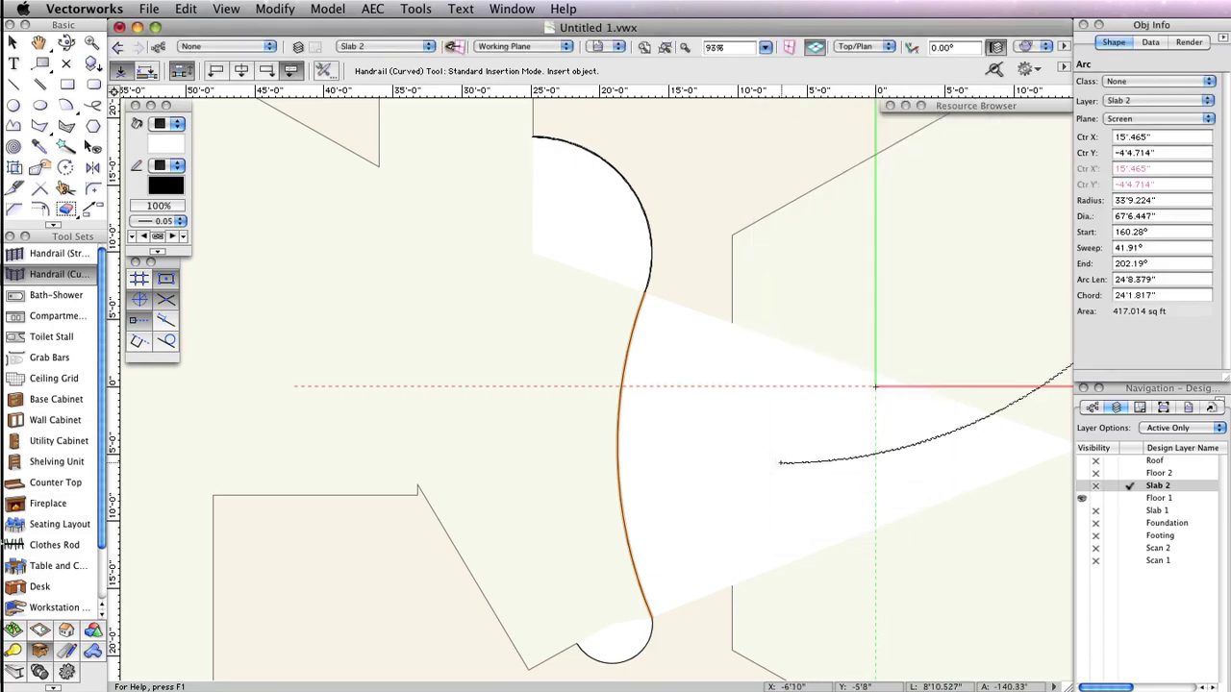
pyautogui.click(875, 386)
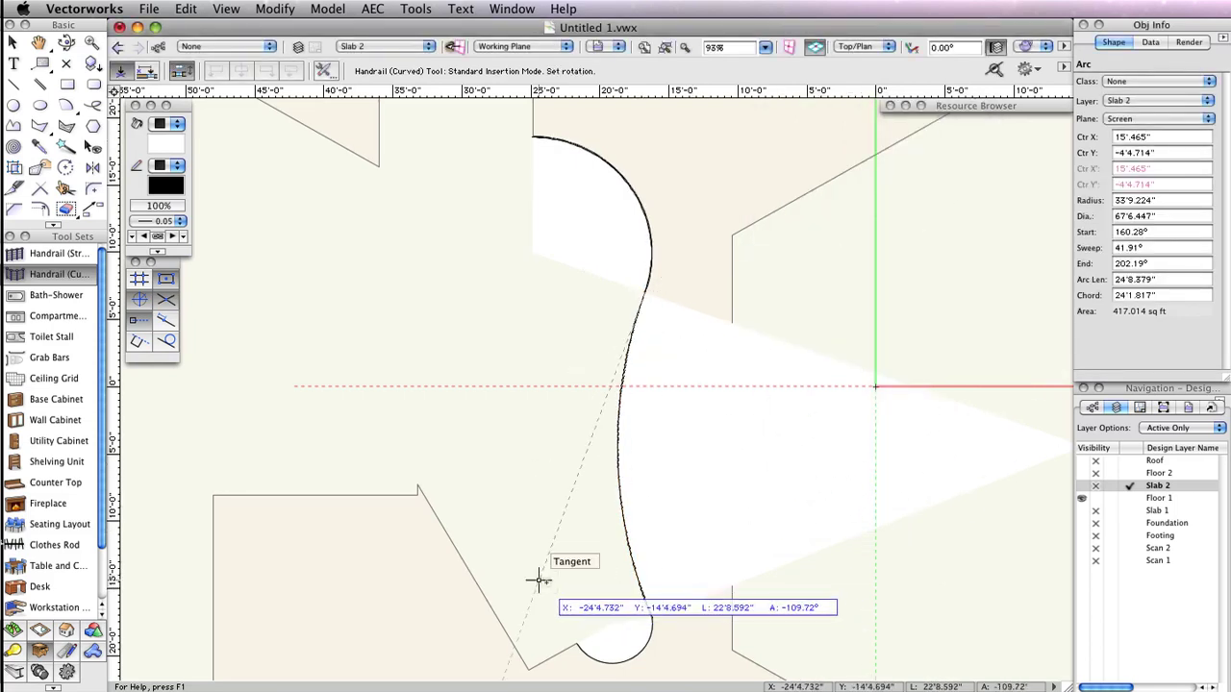
pyautogui.click(566, 495)
# Place a 159.65° curved handrail with 2'11" radius along the small bottom arc
pyautogui.click(612, 642)
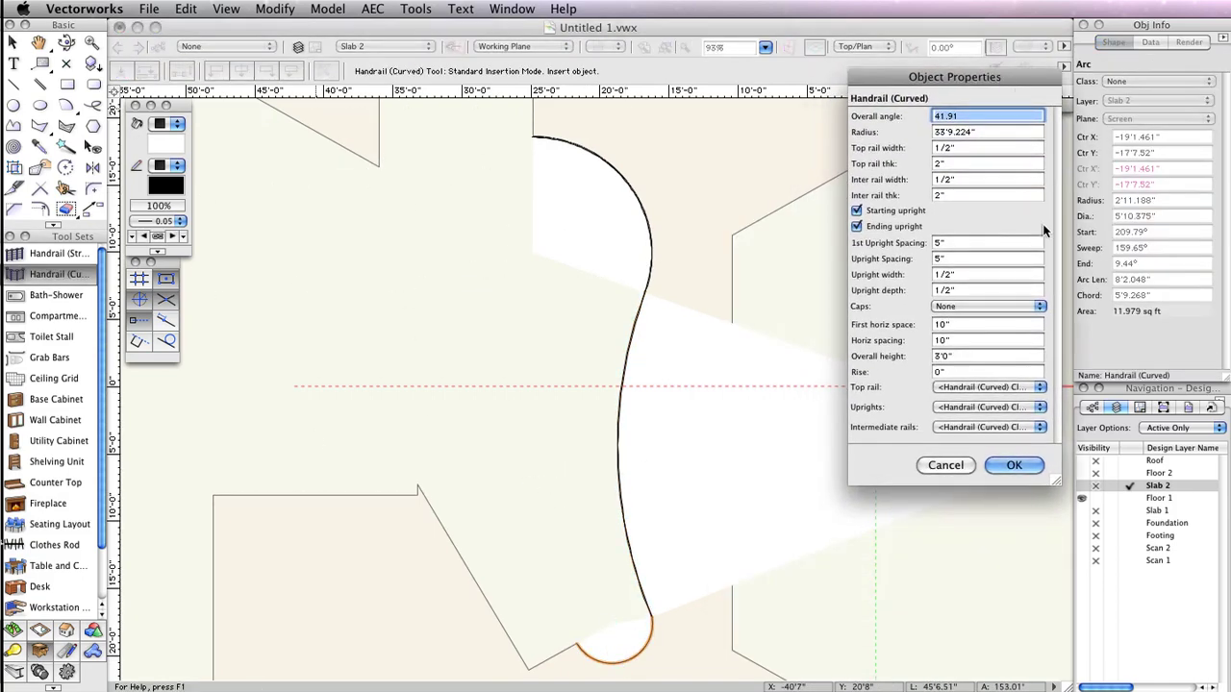
pyautogui.write('159.65')
pyautogui.press('Tab')
pyautogui.write("2'11")
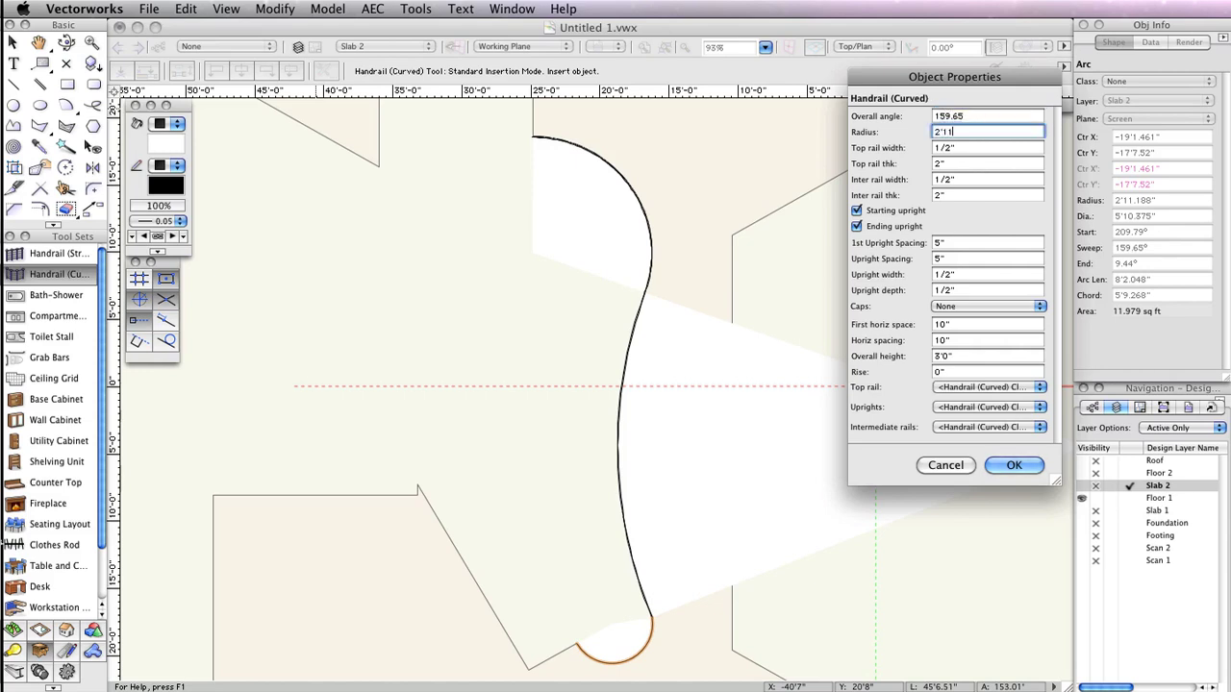
pyautogui.press('Return')
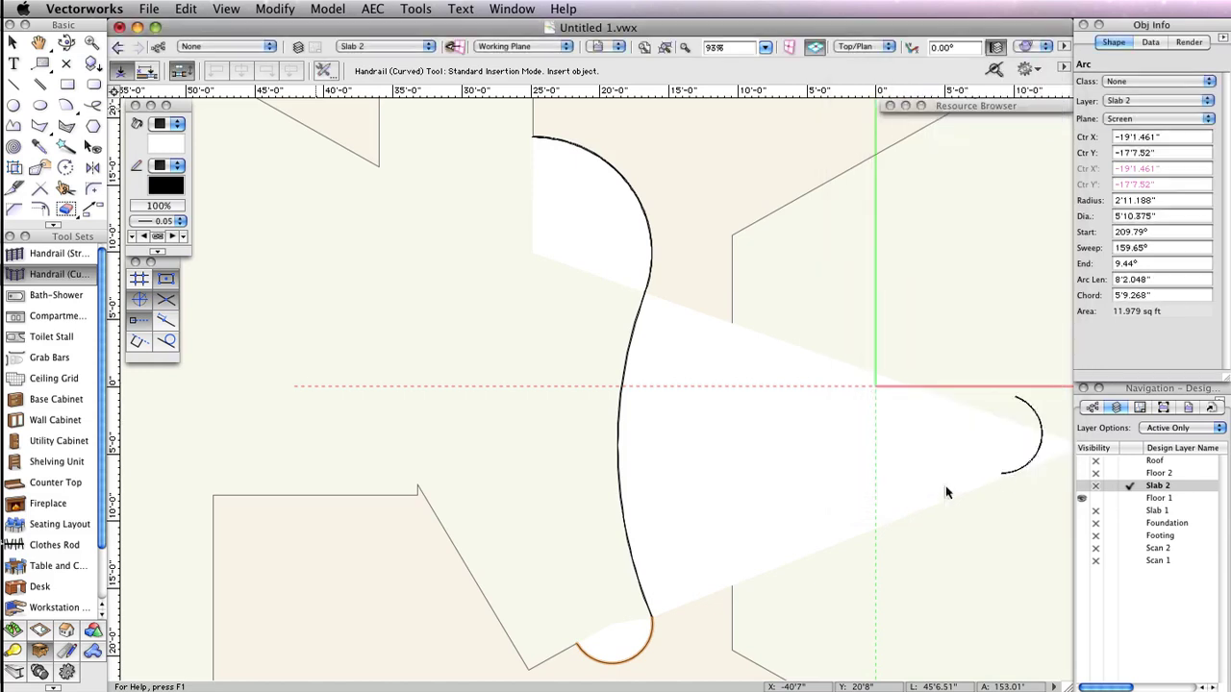
pyautogui.click(577, 642)
pyautogui.scroll(-5, 682, 659)
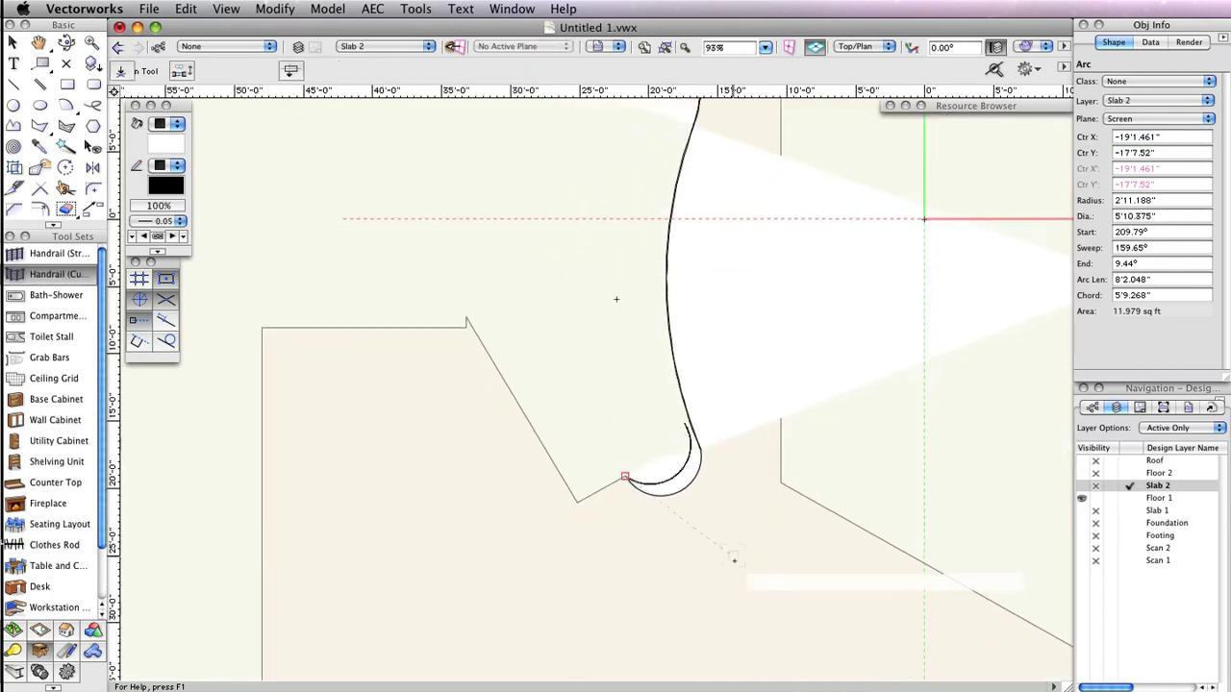
pyautogui.click(685, 577)
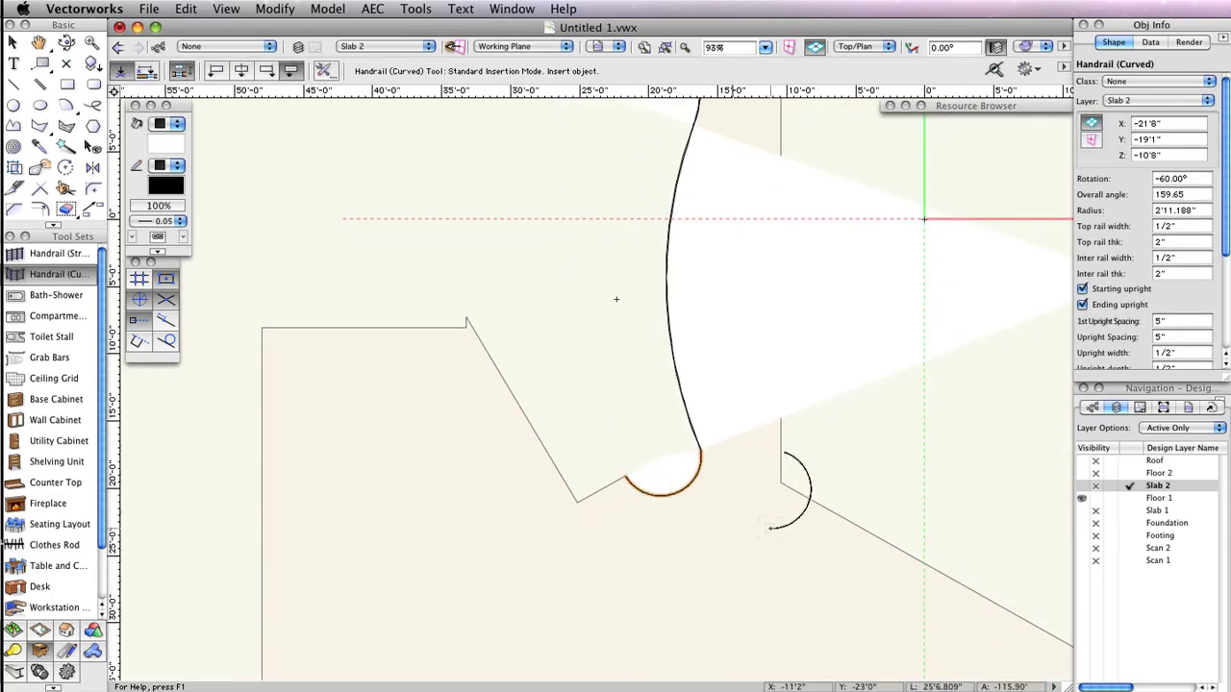
pyautogui.press('x')
# Clear the selection and select the arc to check its properties
pyautogui.click(616, 300)
pyautogui.scroll(3, 588, 237)
pyautogui.click(588, 237)
# Select the long, small bottom and remaining curved handrails and set their Z elevation to 0"
pyautogui.click(606, 229)
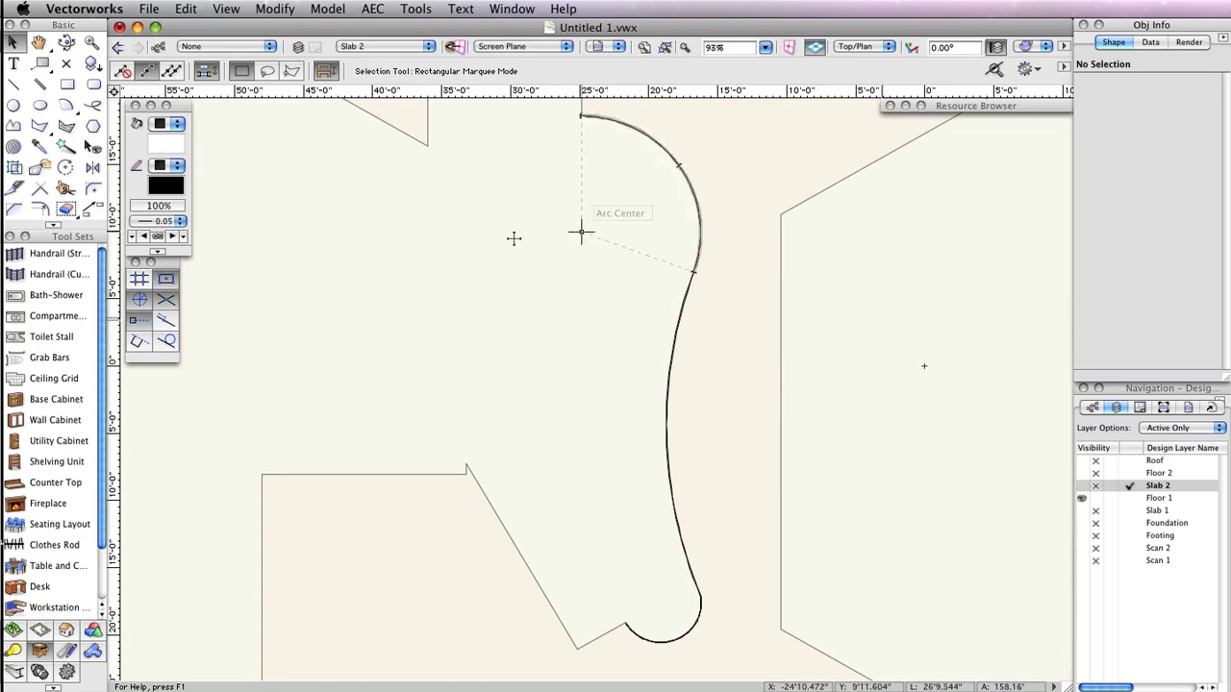
pyautogui.click(677, 327)
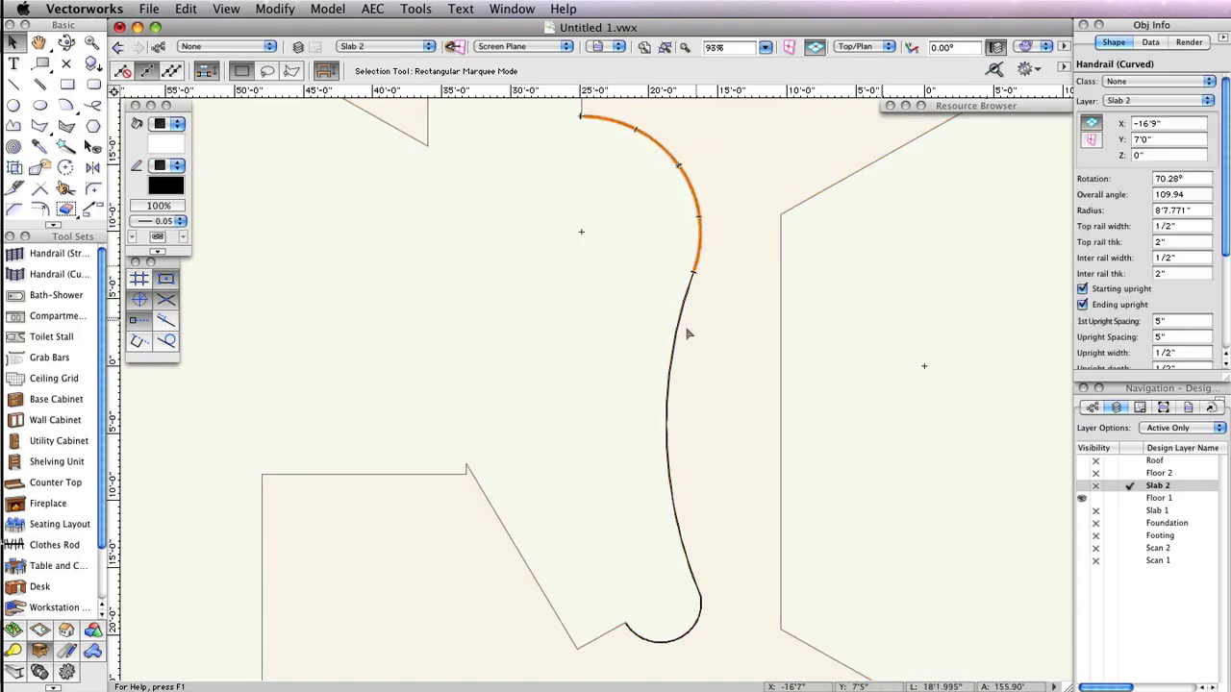
pyautogui.keyDown('shift'); pyautogui.click(664, 641); pyautogui.keyUp('shift')
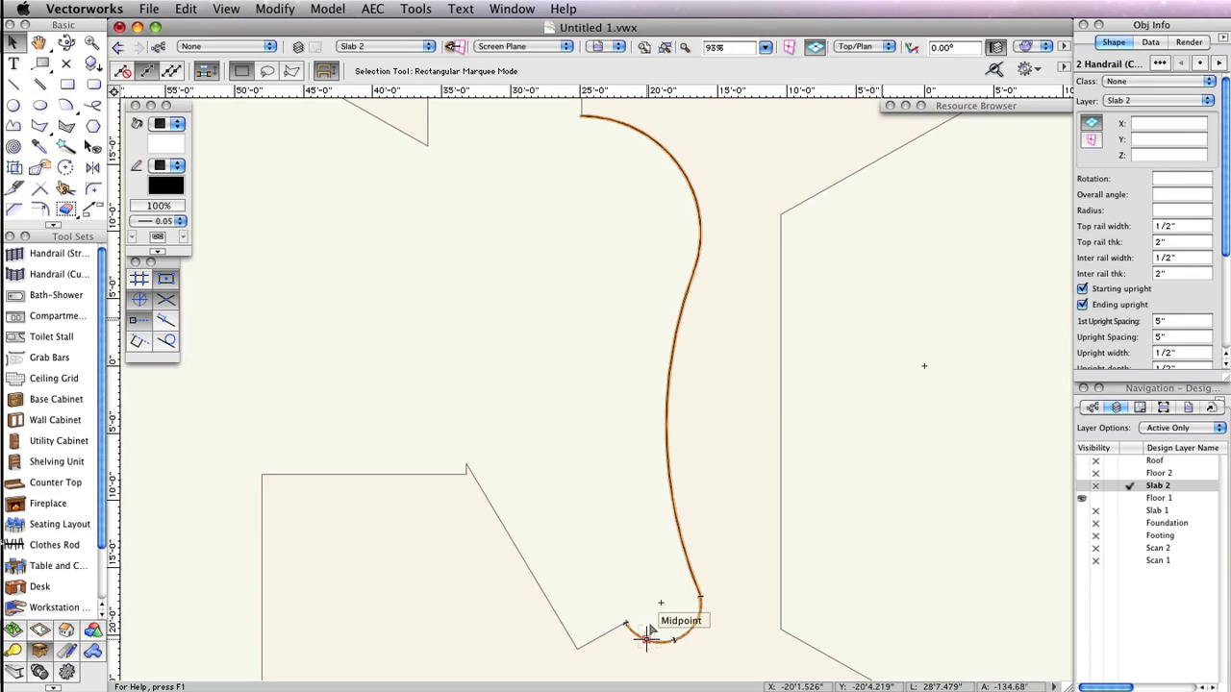
pyautogui.keyDown('shift'); pyautogui.click(647, 635); pyautogui.keyUp('shift')
pyautogui.click(1151, 152)
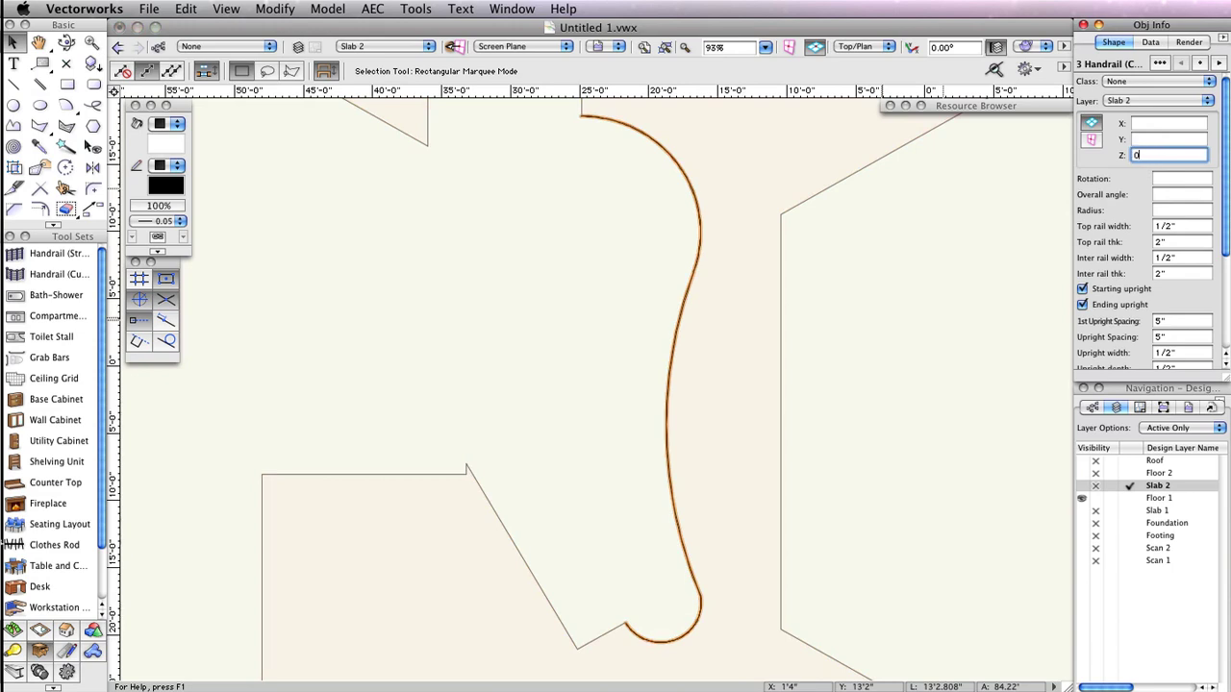
pyautogui.press('Return')
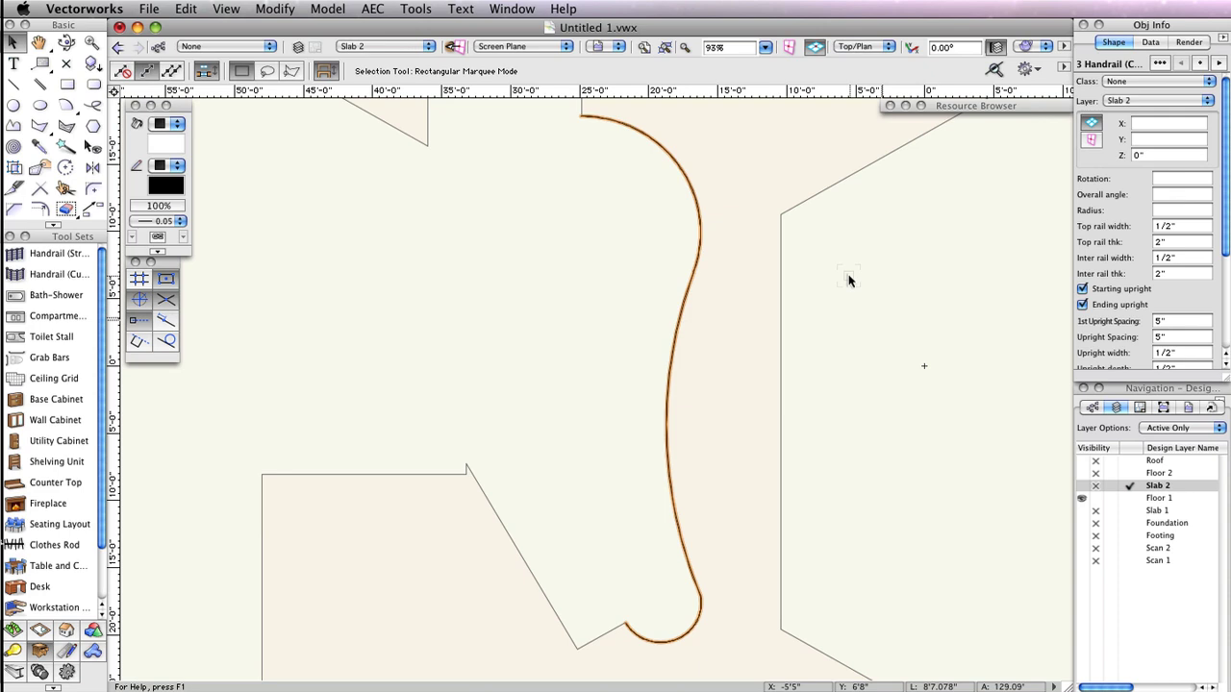
# Draw a straight handrail between the lower and upper slab corners with 1/2" rail widths
pyautogui.click(32, 253)
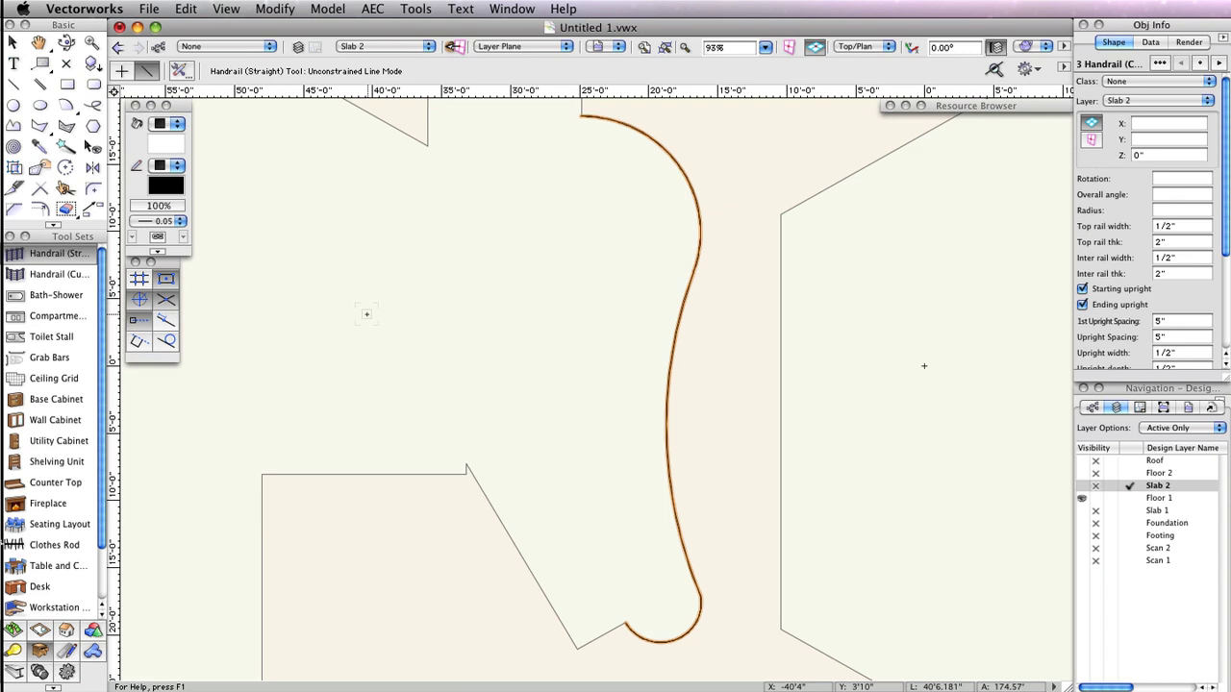
pyautogui.click(577, 647)
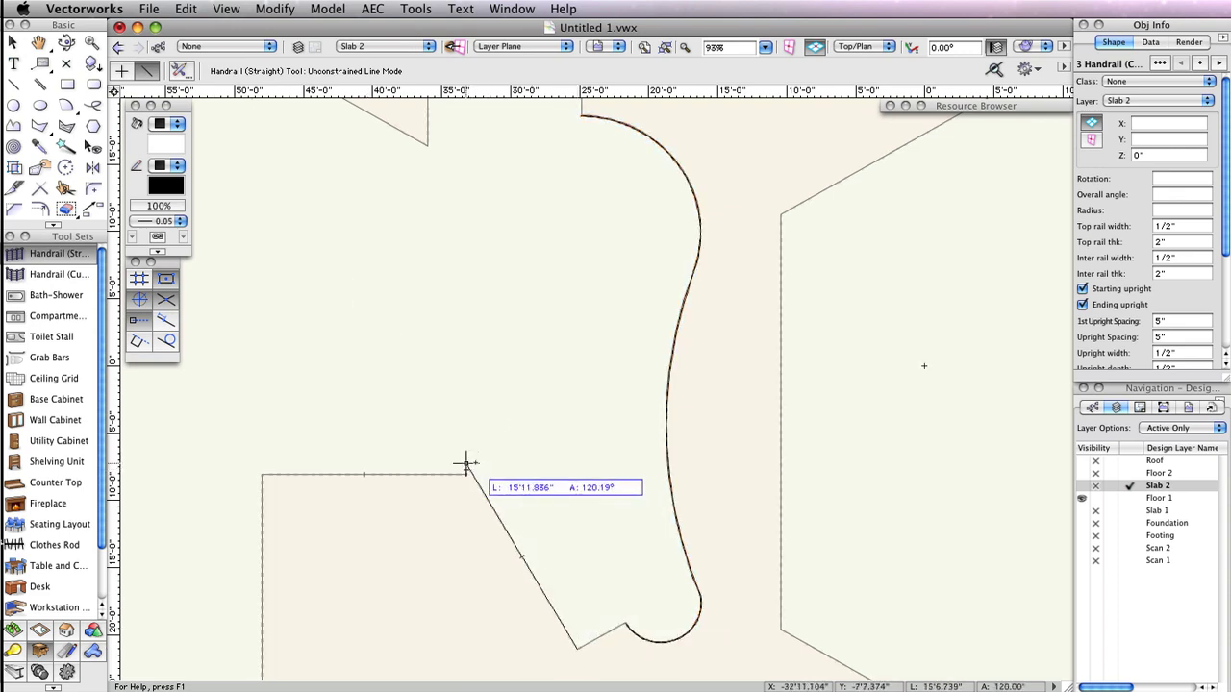
pyautogui.click(466, 464)
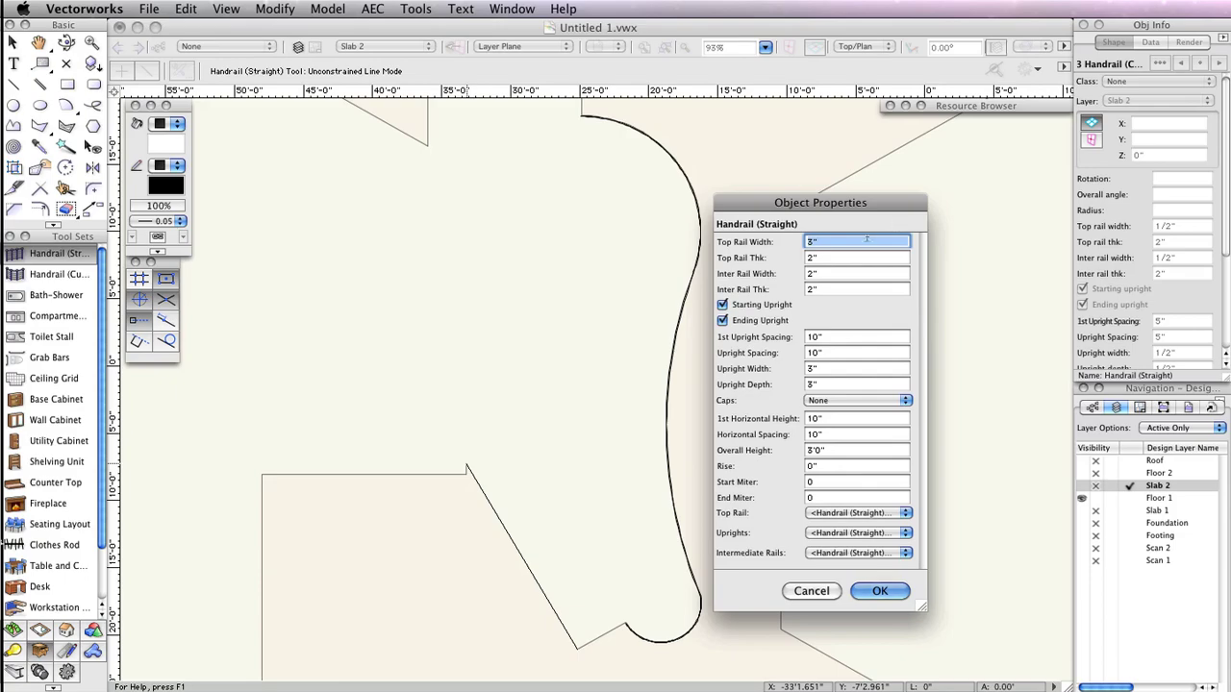
pyautogui.write('1/2')
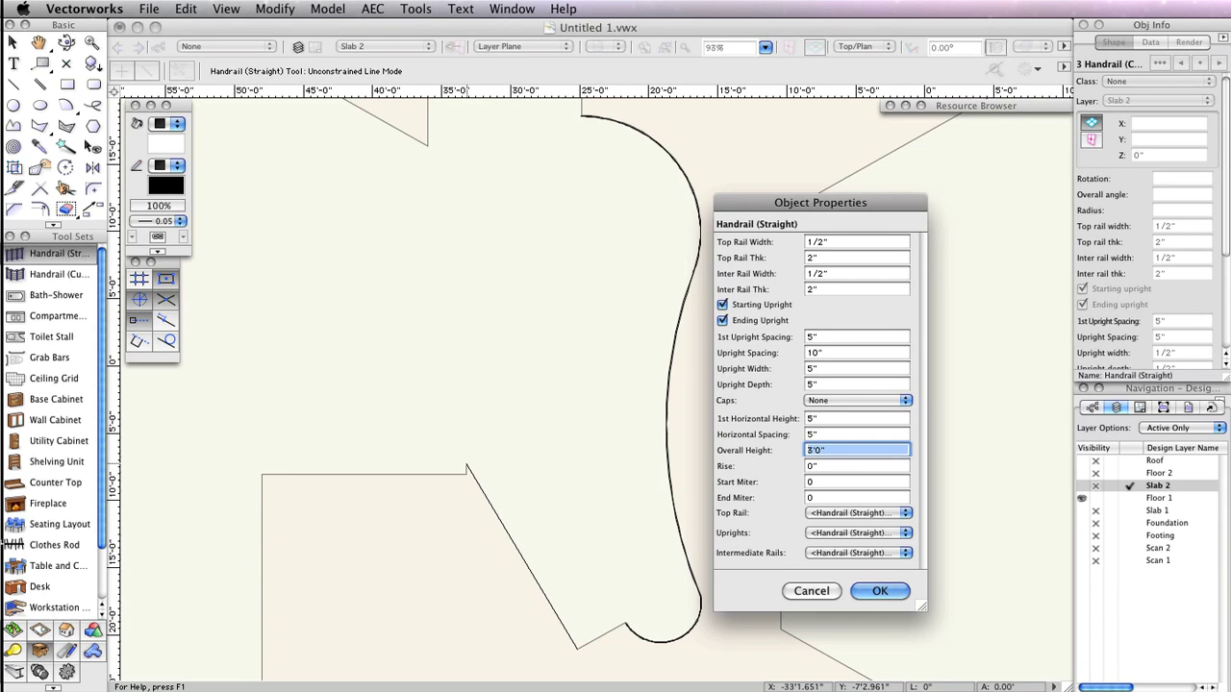
pyautogui.click(885, 590)
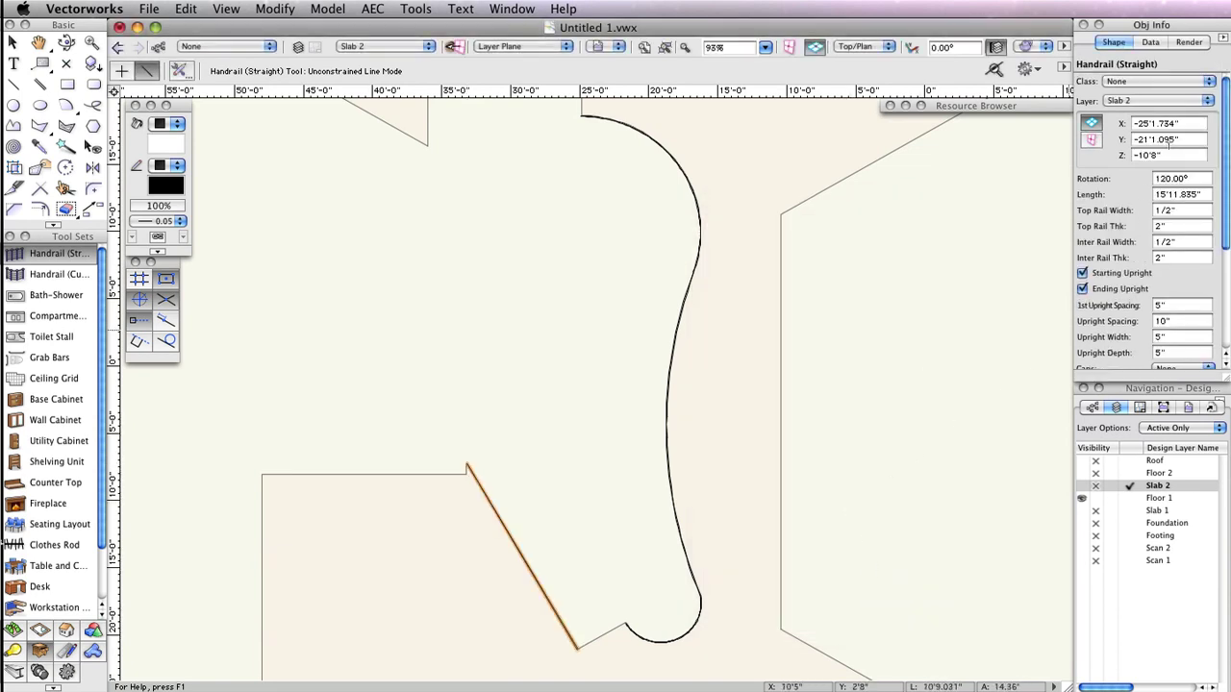
# Set the straight handrail's Z elevation to 0"
pyautogui.click(1159, 155)
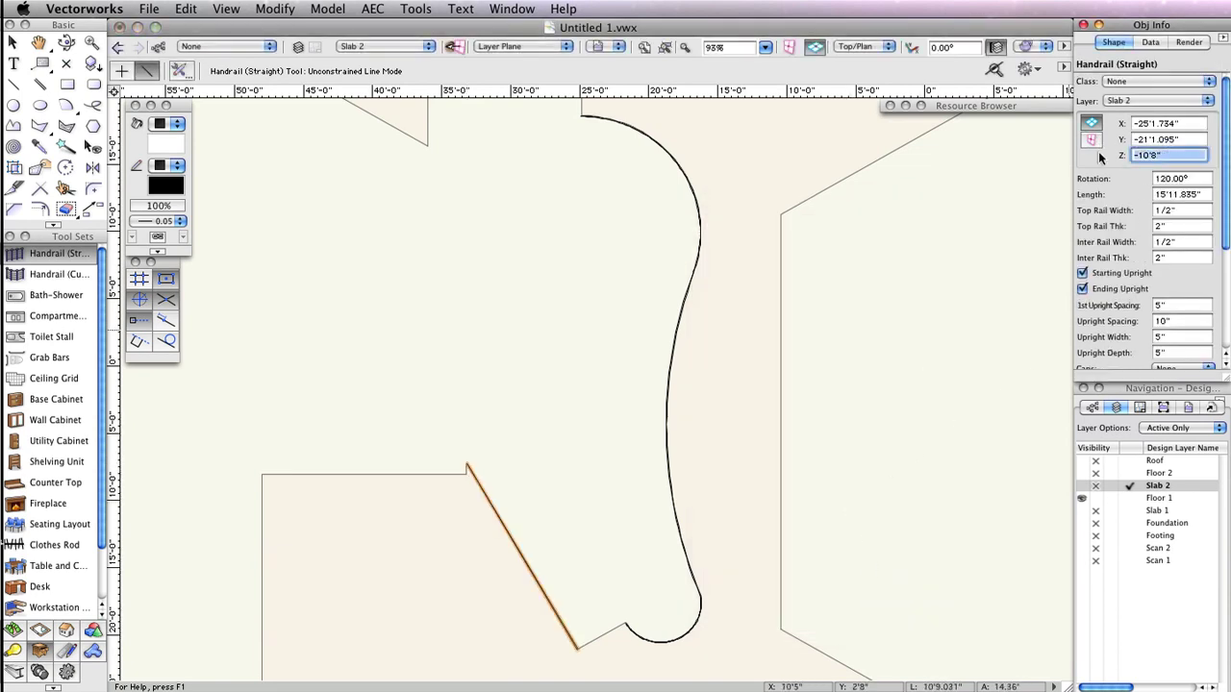
pyautogui.write('0')
pyautogui.press('Return')
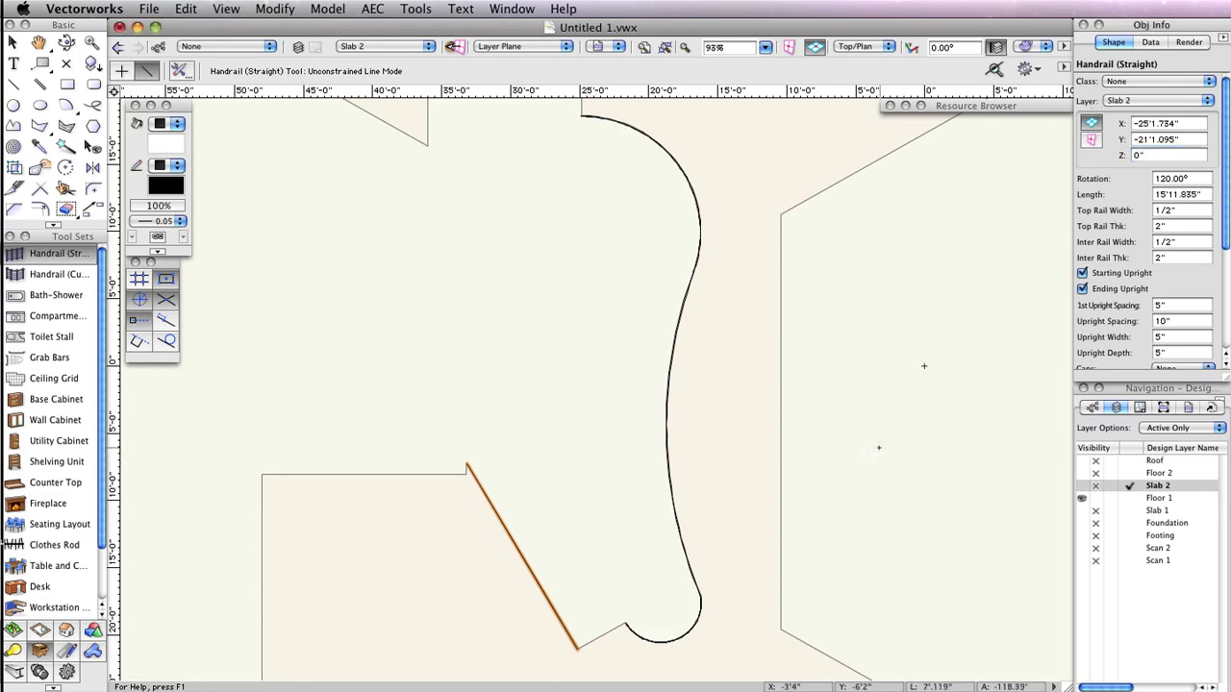
# Switch to Left Rear Isometric view and orbit to see the whole slab
pyautogui.press('x')
pyautogui.click(859, 48)
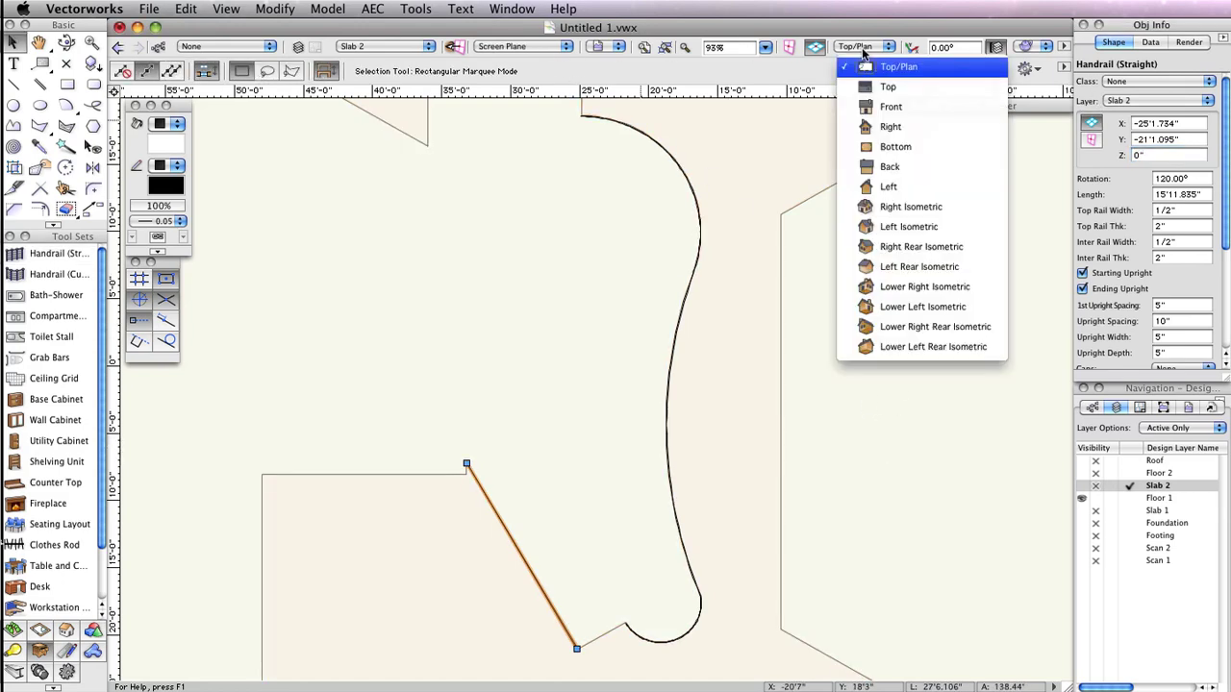
pyautogui.click(918, 267)
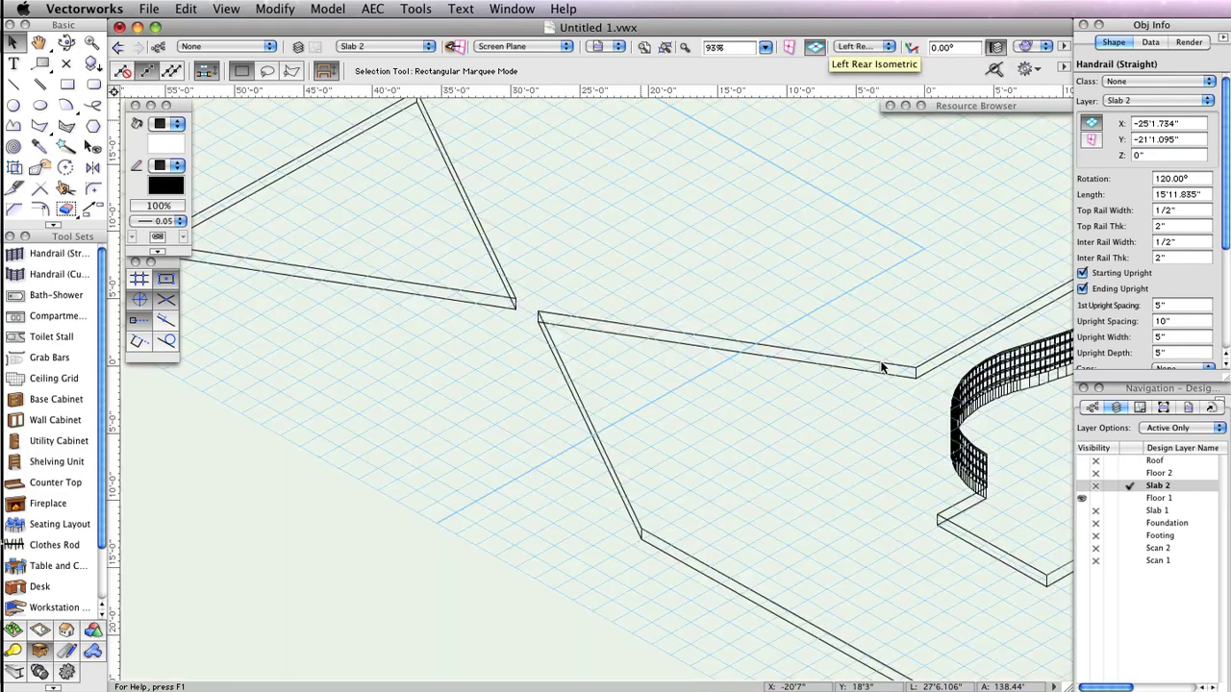
pyautogui.scroll(-3, 787, 253)
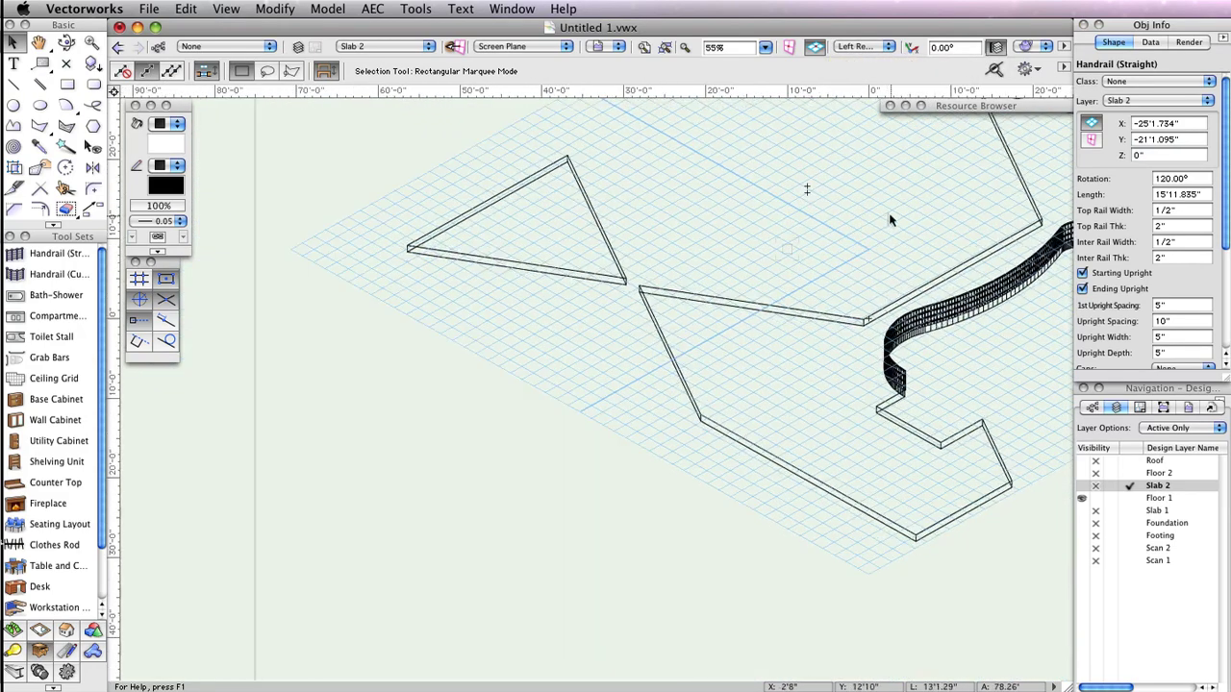
pyautogui.moveTo(887, 220); pyautogui.dragTo(554, 272, button='middle')
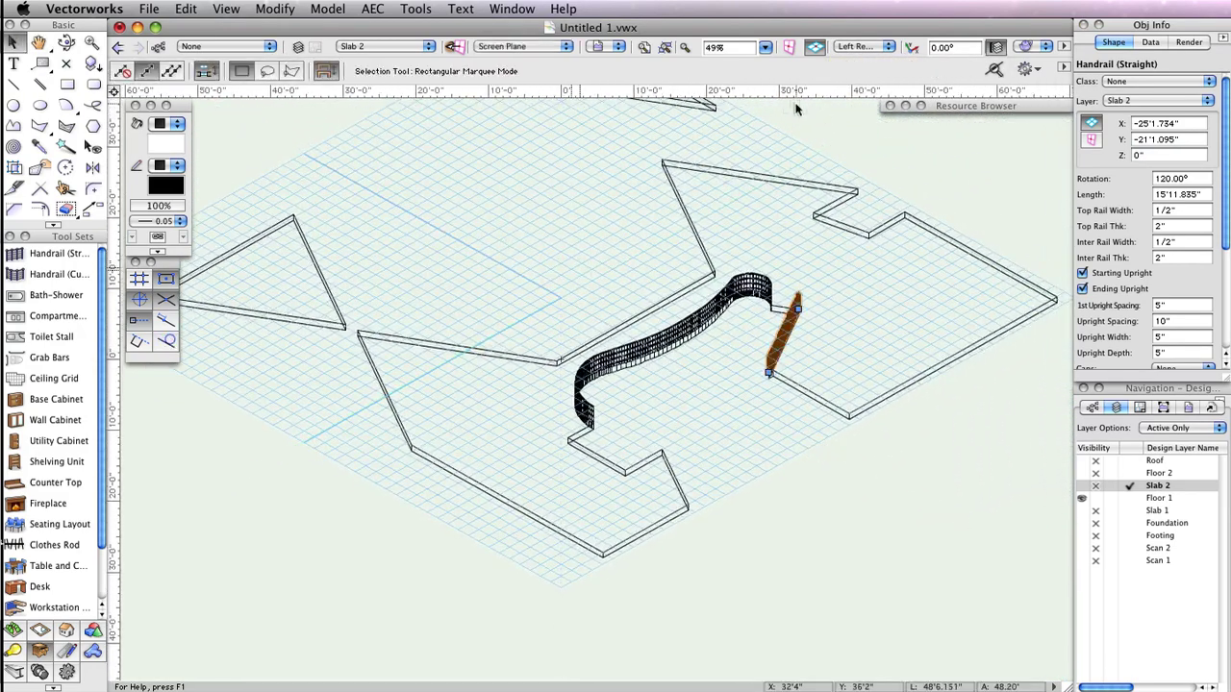
# Set layer options to Show/Snap Others and render the model in OpenGL
pyautogui.click(1188, 429)
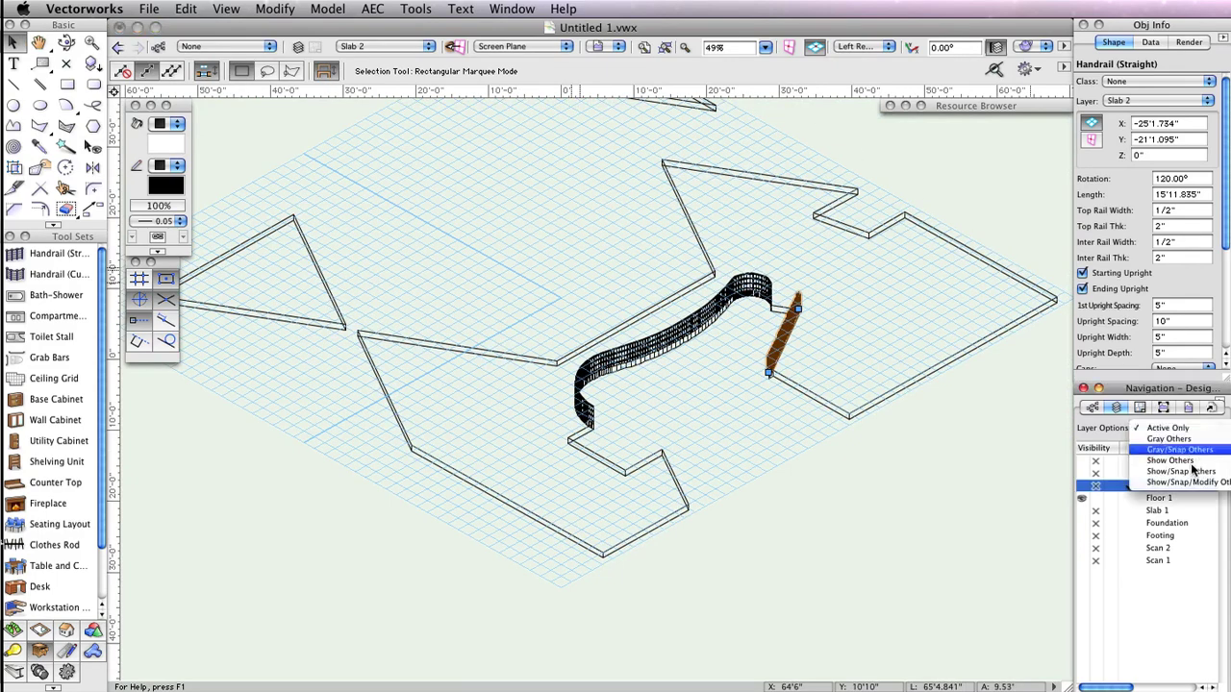
pyautogui.click(1189, 471)
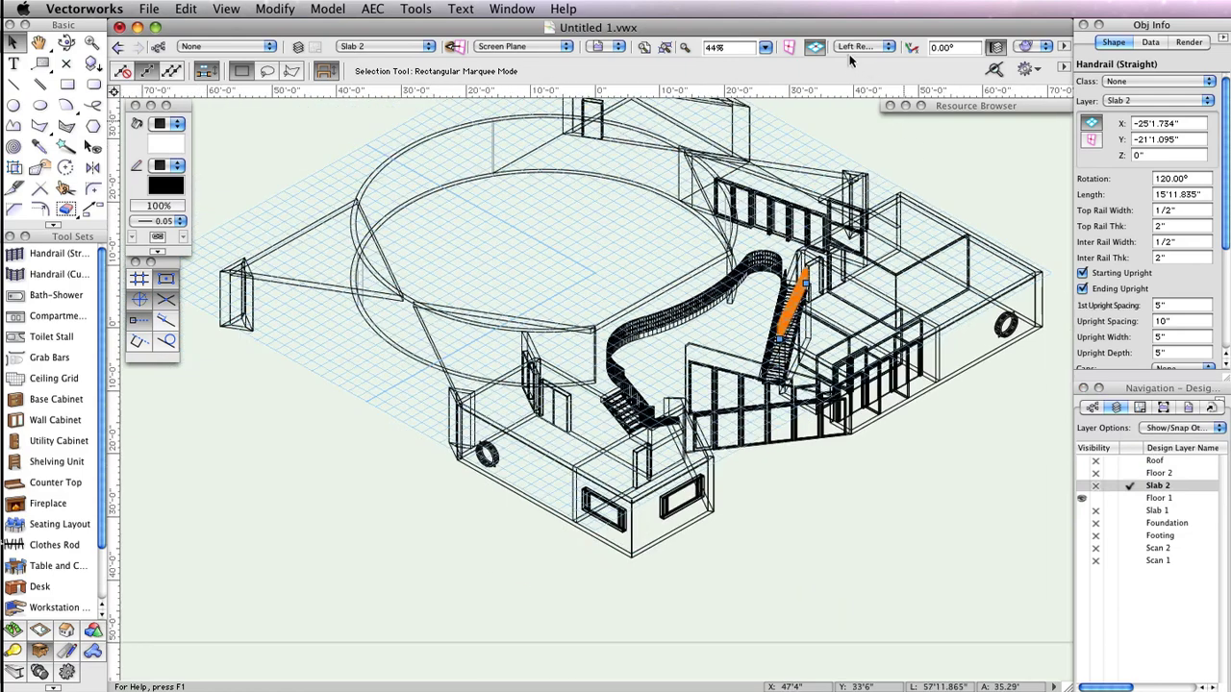
pyautogui.click(1026, 47)
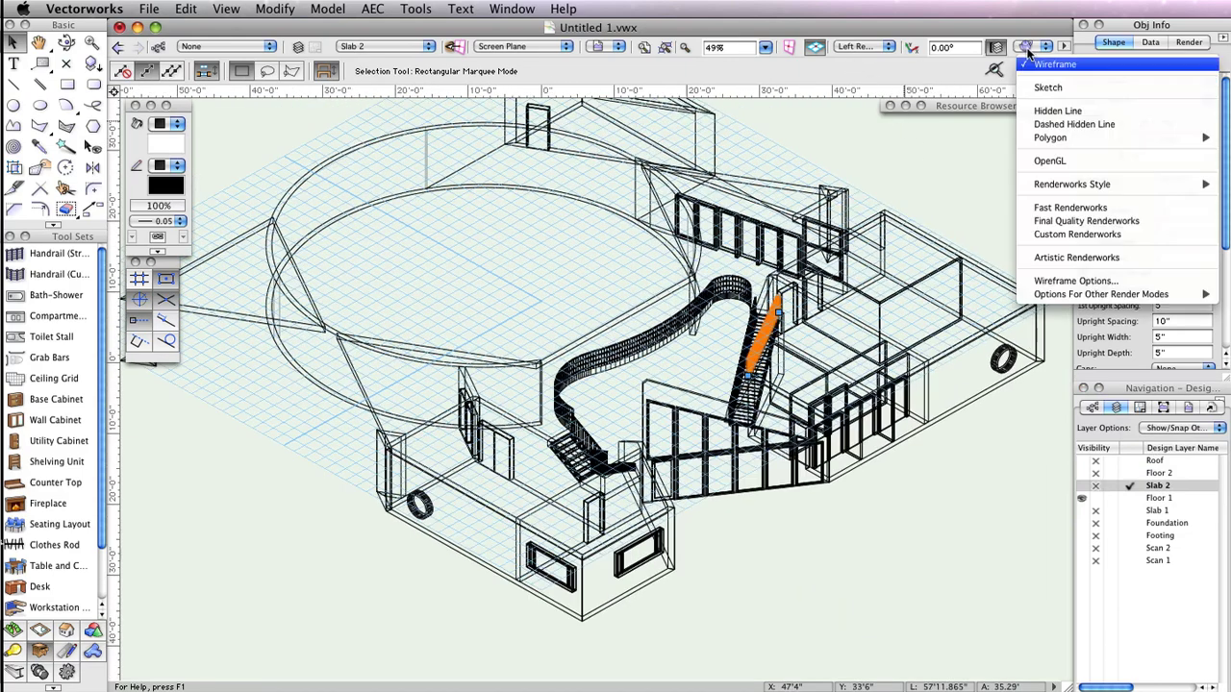
pyautogui.click(1063, 161)
# Clear the selection and use Flyover to swing the view toward the handrails
pyautogui.scroll(-1, 909, 168)
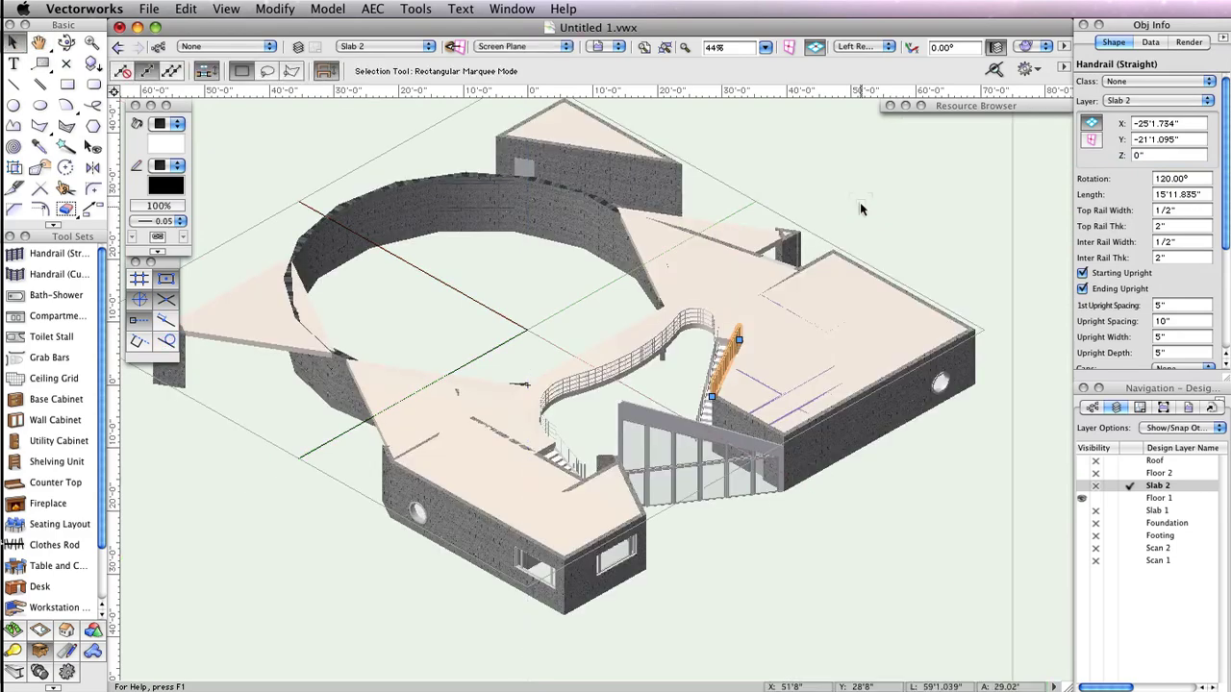
pyautogui.click(861, 208)
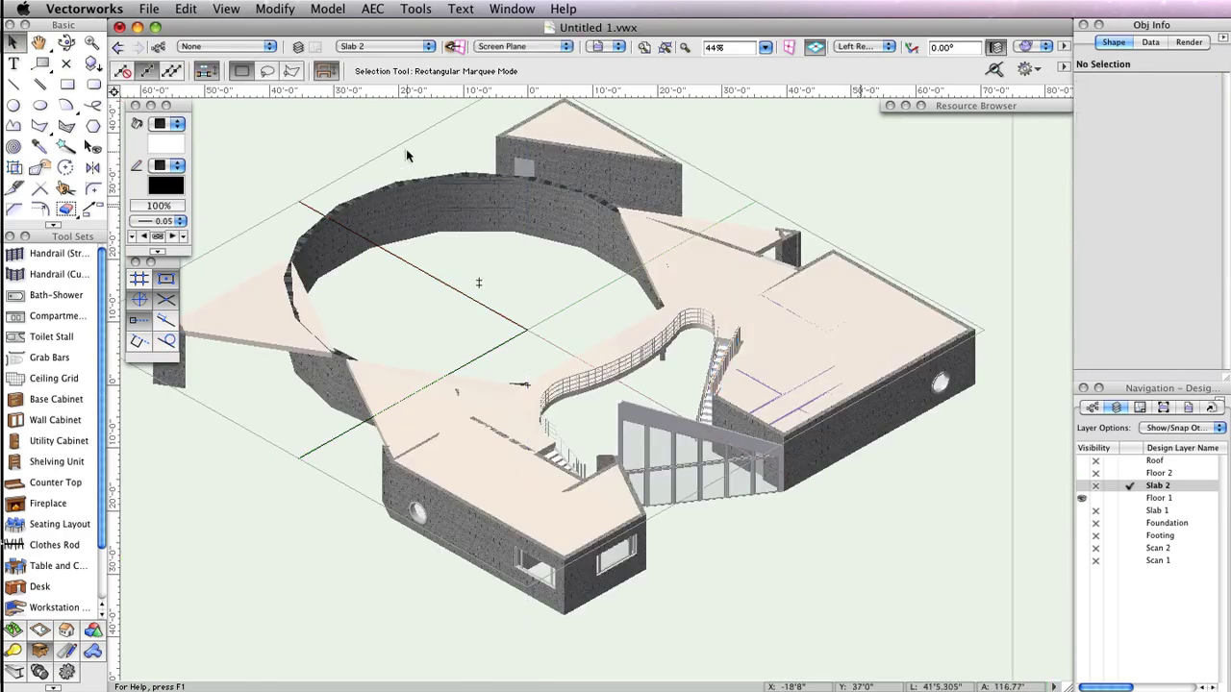
pyautogui.click(68, 44)
pyautogui.moveTo(753, 529); pyautogui.dragTo(796, 520)
pyautogui.scroll(5, 676, 370)
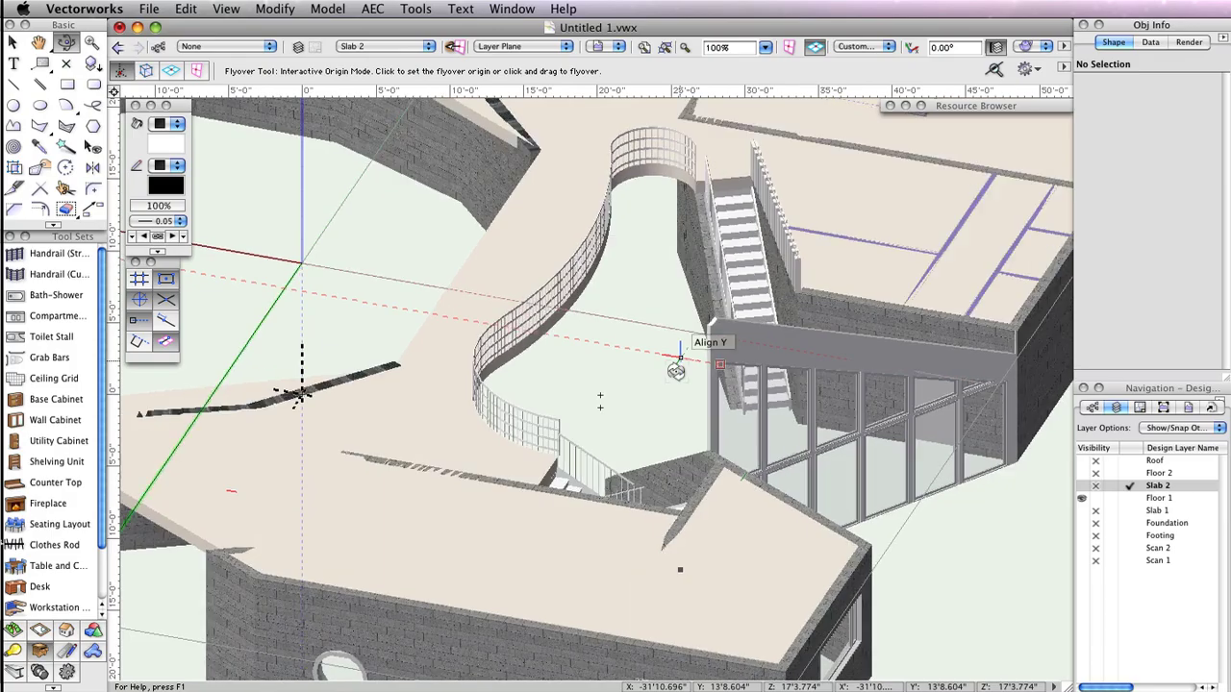